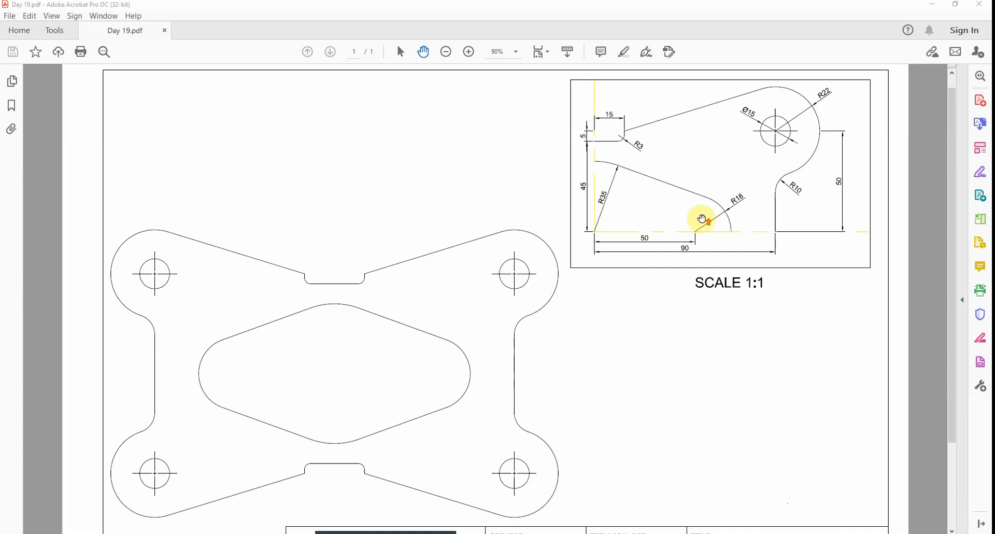
Examine the dimensions and radii in the scale 1:1 quarter view of the Day 19 drawing
scroll(704, 217, "up", 3, "ctrl")
scroll(712, 217, "up", 3, "ctrl")
mouse_move(722, 217)
left_mouse_down()
mouse_move(602, 249)
mouse_move(504, 369)
mouse_move(510, 374)
left_mouse_up()
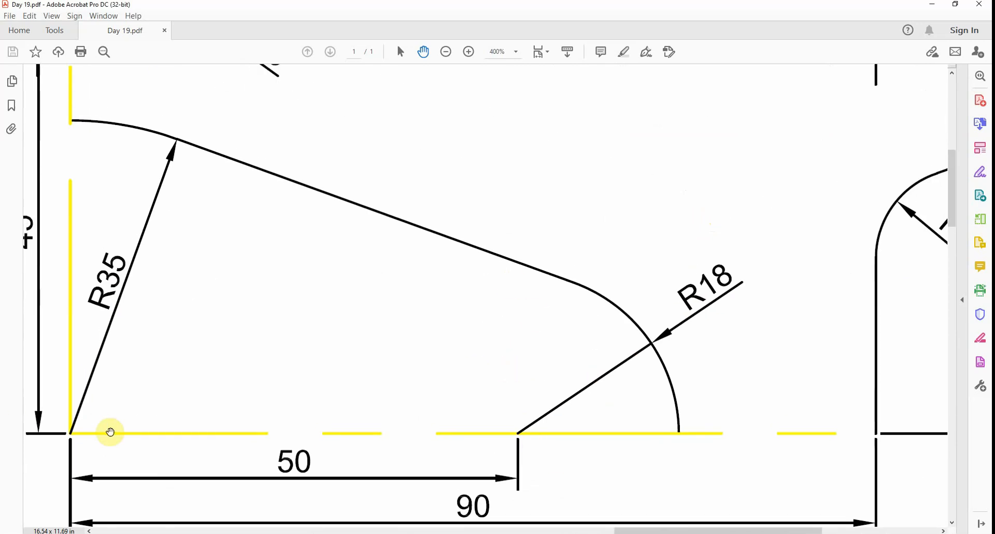
left_click_drag(195, 453, 192, 363)
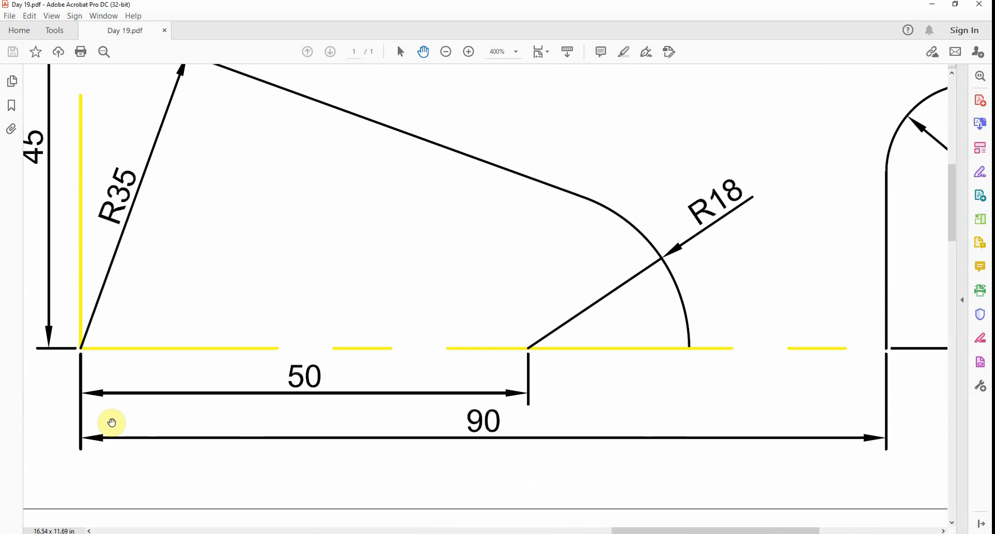
scroll(815, 395, "down", 2, "ctrl")
left_click_drag(811, 372, 551, 449)
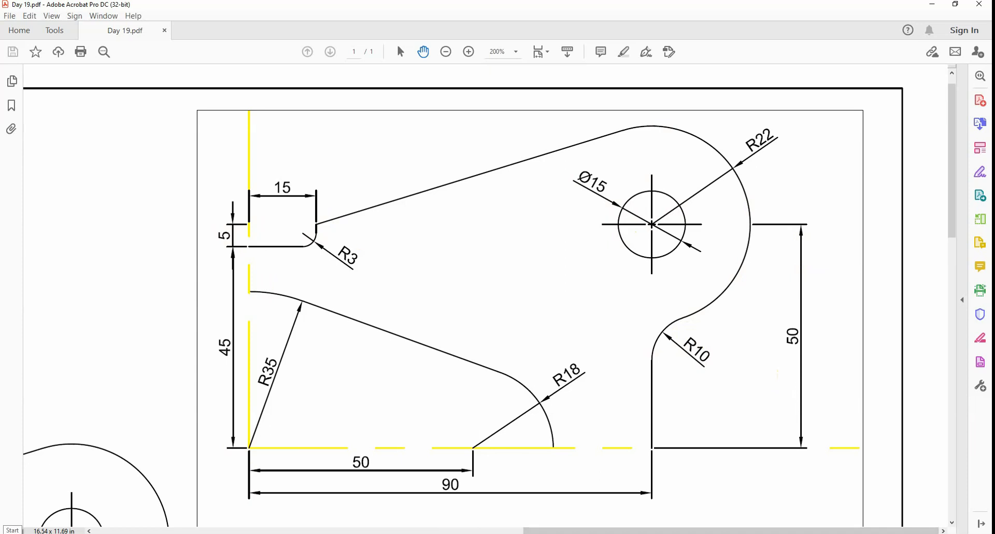
Search the computer for AutoCAD and launch AutoCAD 2021 - English
left_click(13, 531)
type("auto")
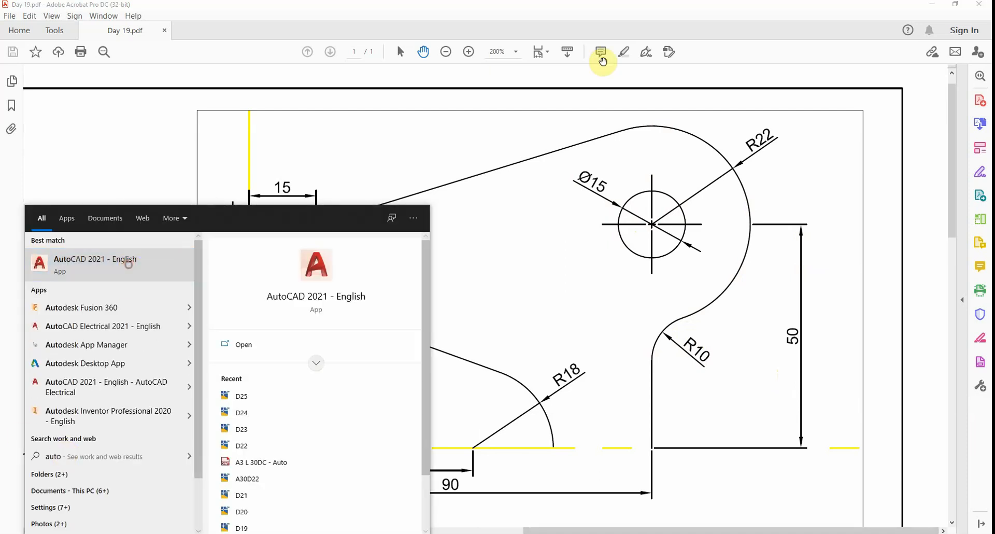
left_click(125, 263)
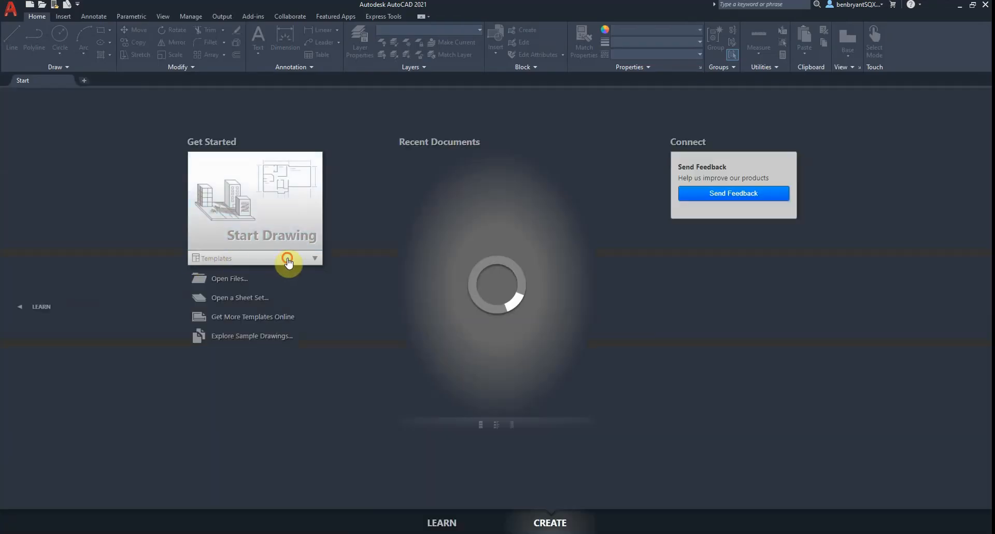
Start a new drawing from a template and hide the Properties palette
left_click(285, 258)
left_click(245, 278)
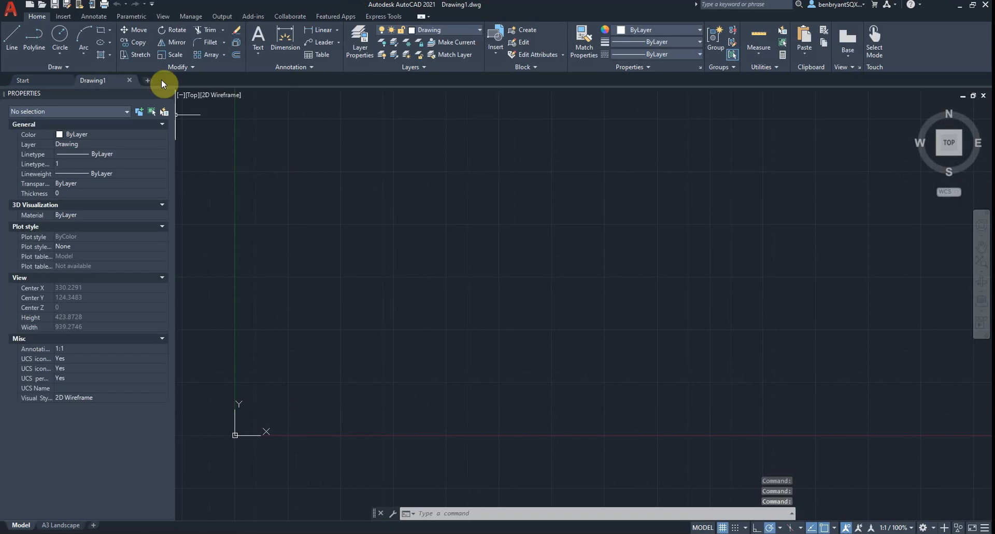
left_click(168, 94)
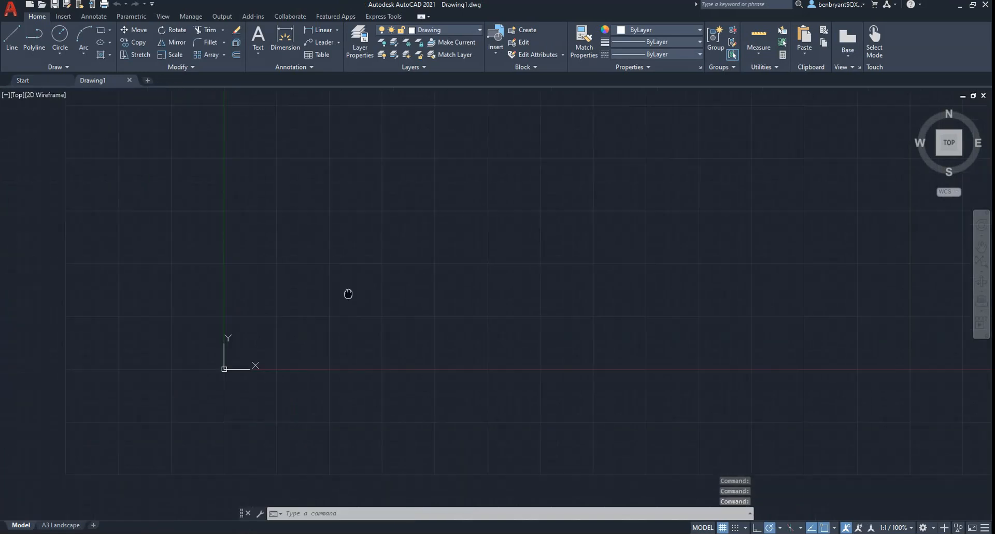
On the Centre layer, draw horizontal and vertical construction lines (XLINE) through the origin 0,0
left_click(443, 32)
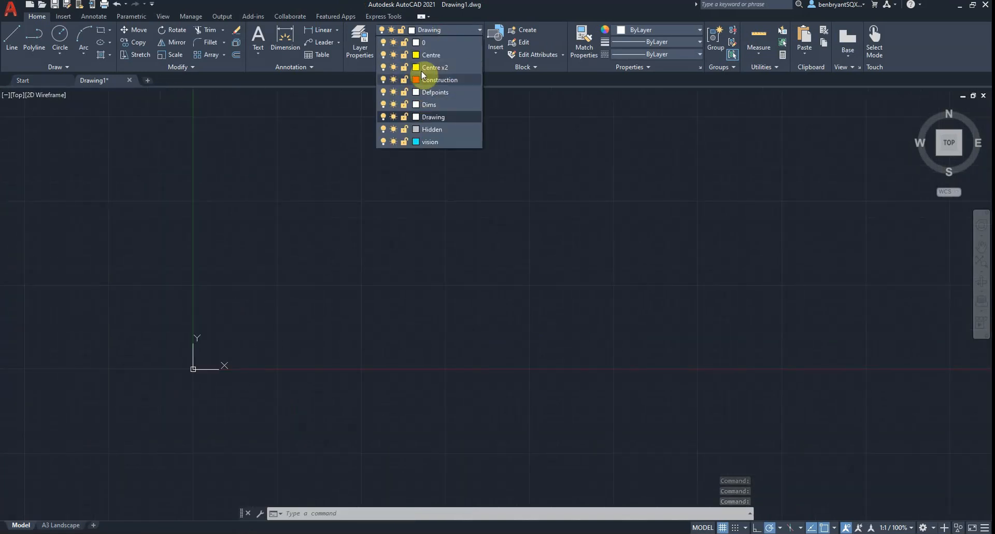
left_click(429, 67)
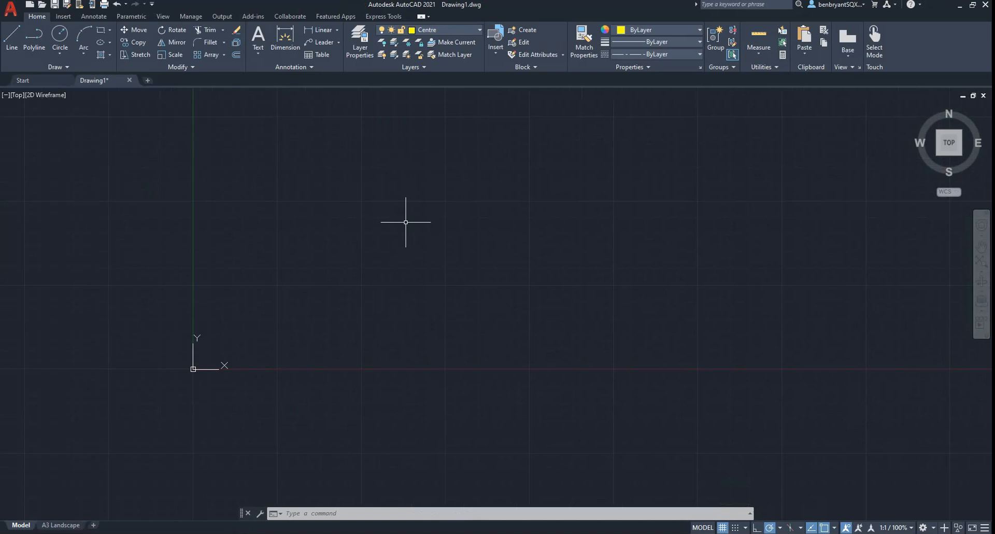
key("Return")
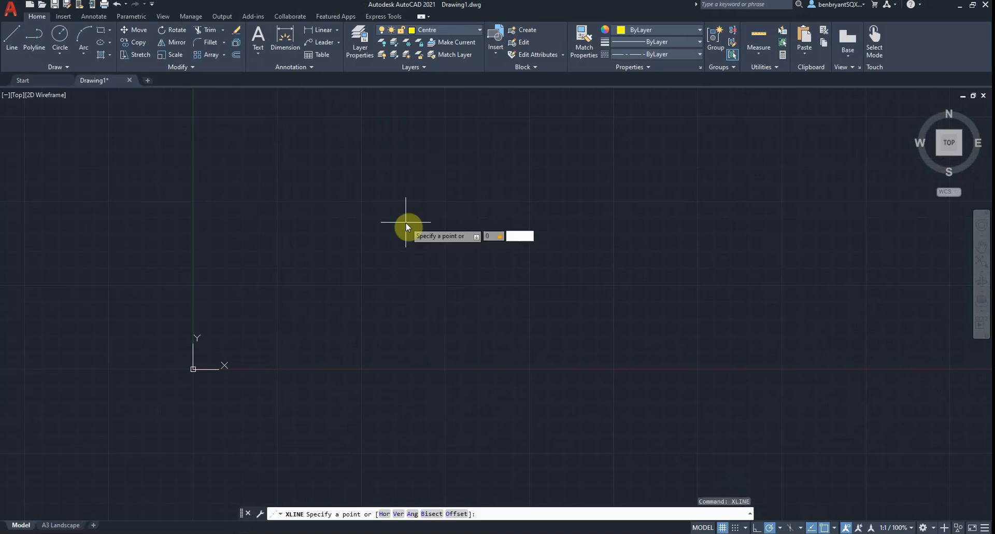
key("Return")
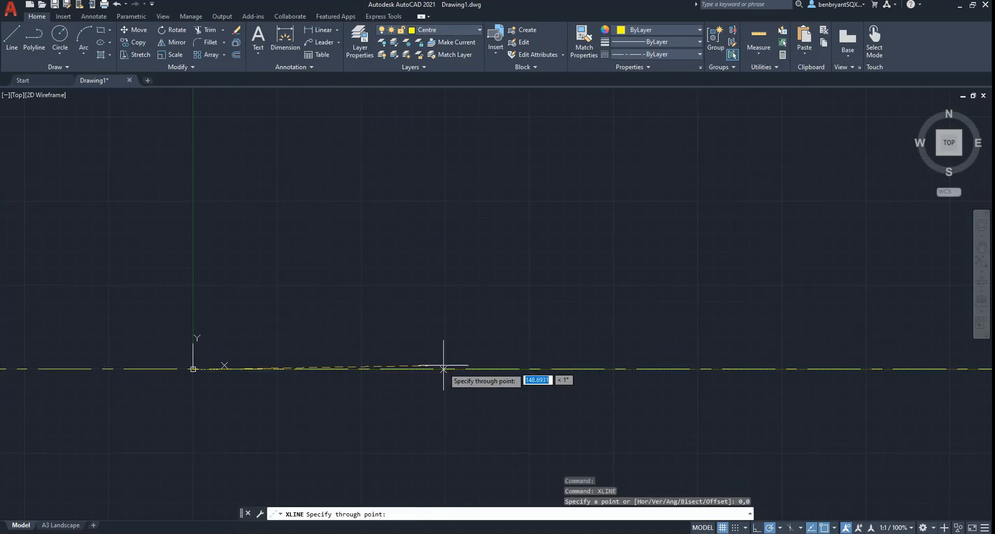
left_click(194, 235)
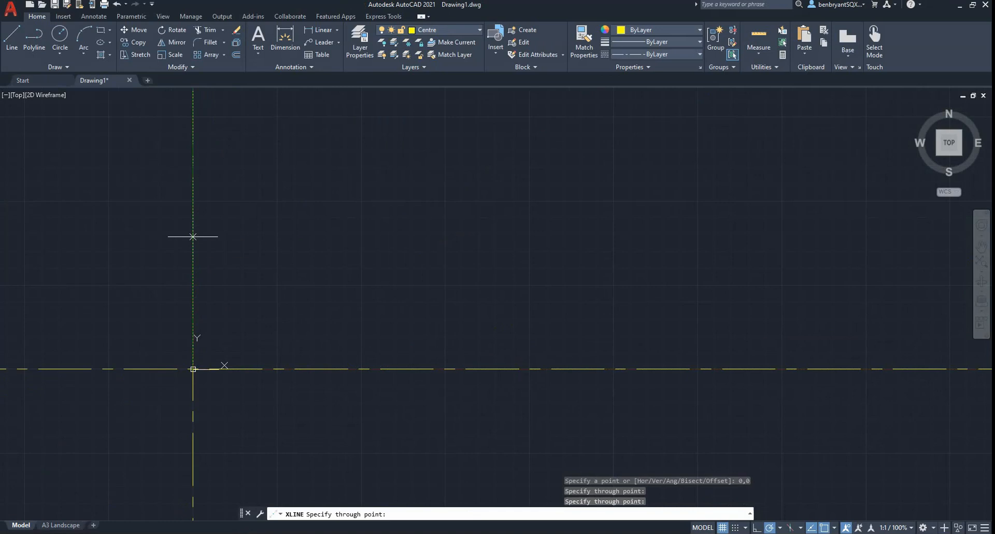
key("Escape")
On the Construction layer, draw a line 50 units long from 0,0 along the horizontal centre line
scroll(295, 345, "up", 4)
middle_click_drag(289, 348, 485, 295)
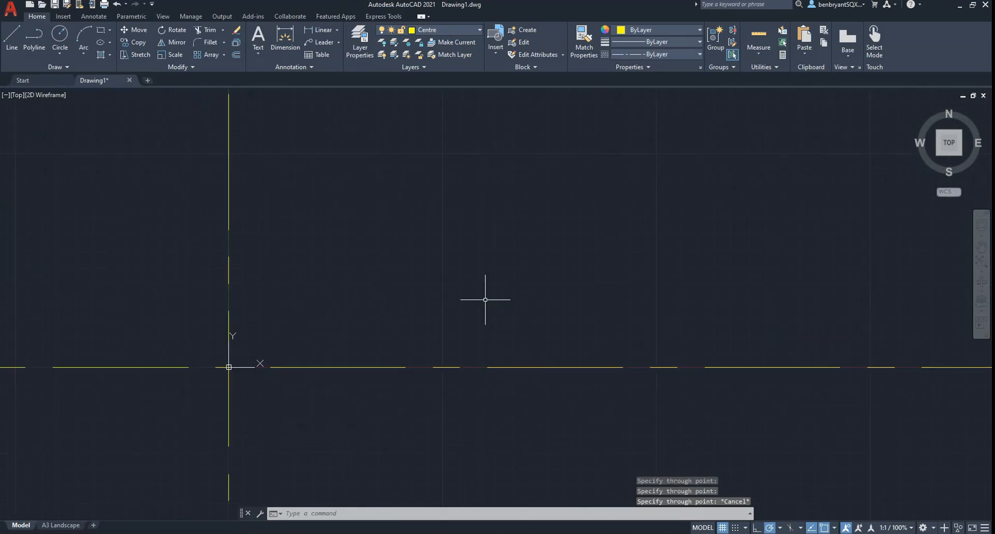
left_click(456, 30)
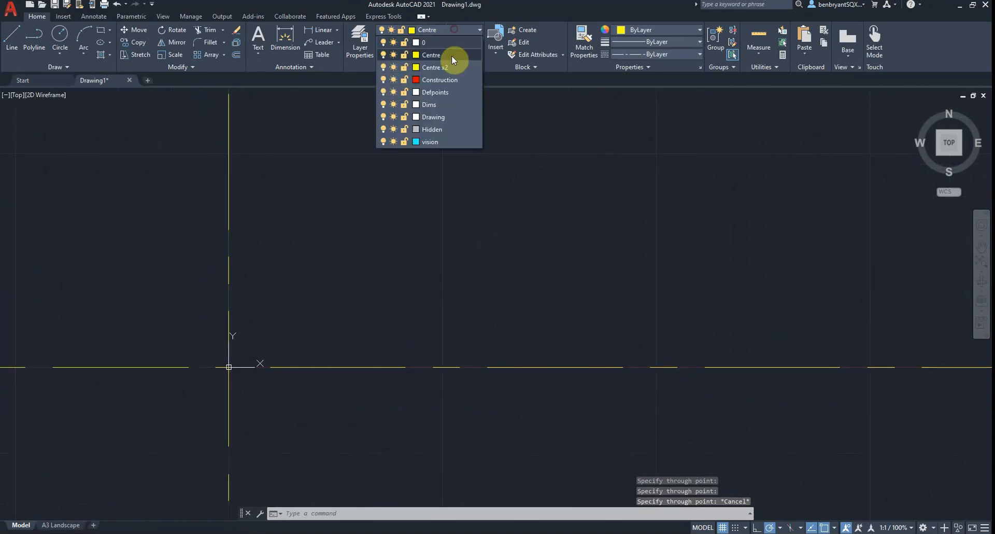
left_click(450, 88)
key("Escape")
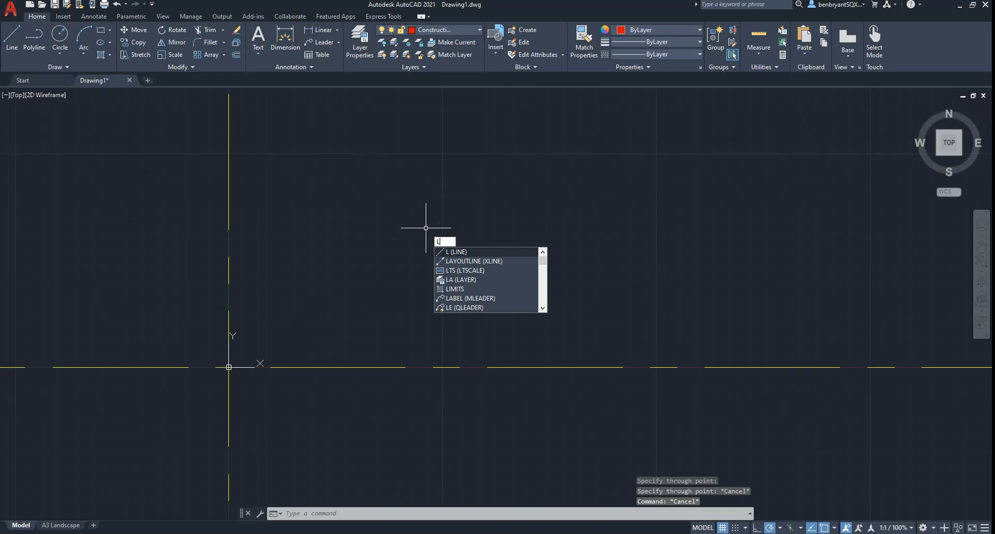
key("Return")
type("0,0")
key("Return")
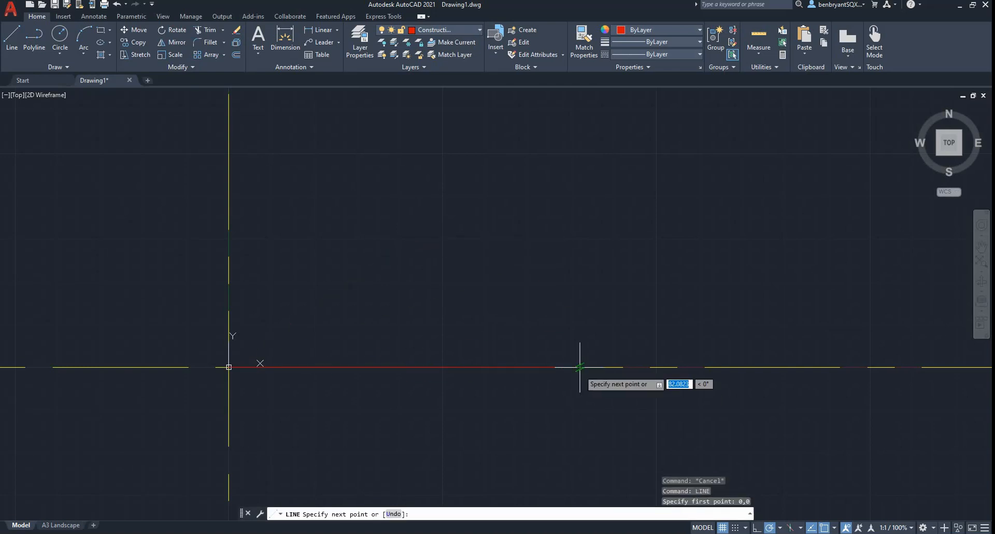
type("50")
key("Return")
key("alt+Tab")
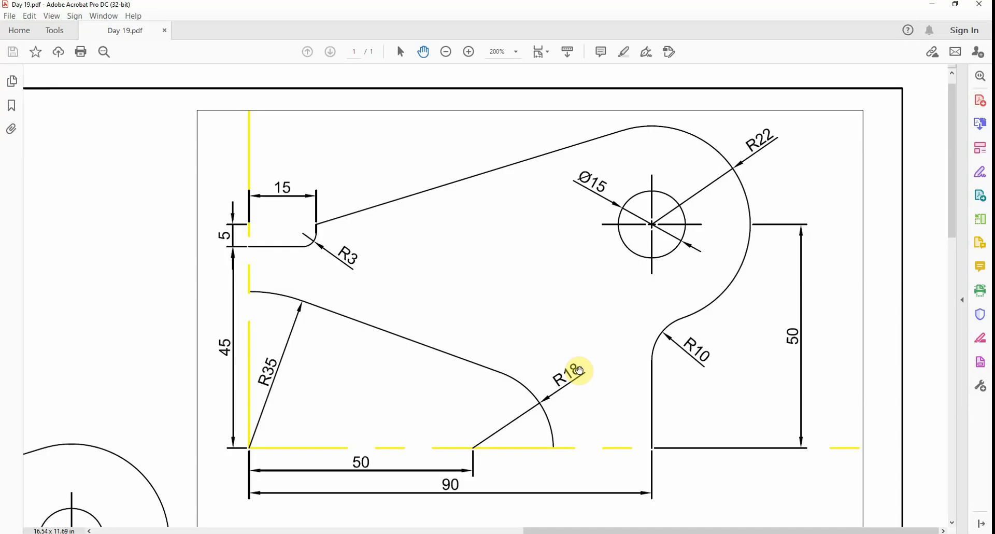
key("alt+Tab")
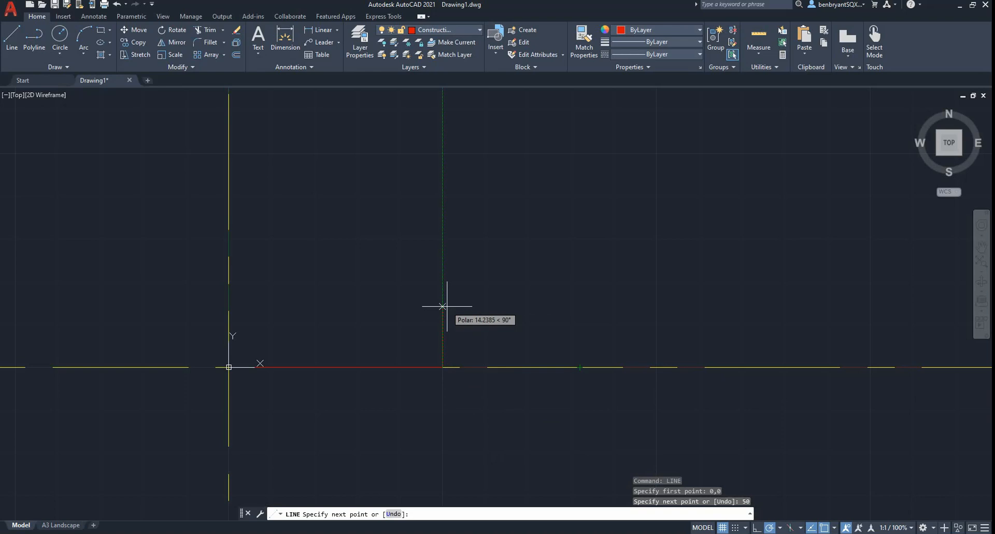
key("Escape")
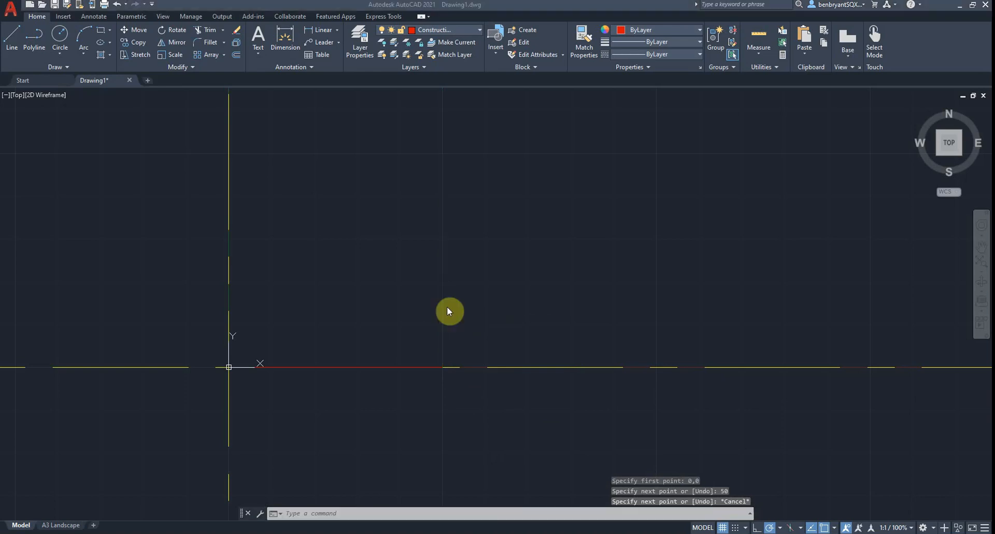
Draw a vertical construction-layer line from the origin upwards along the vertical centre line
key("alt+Tab")
key("alt+Tab")
key("Return")
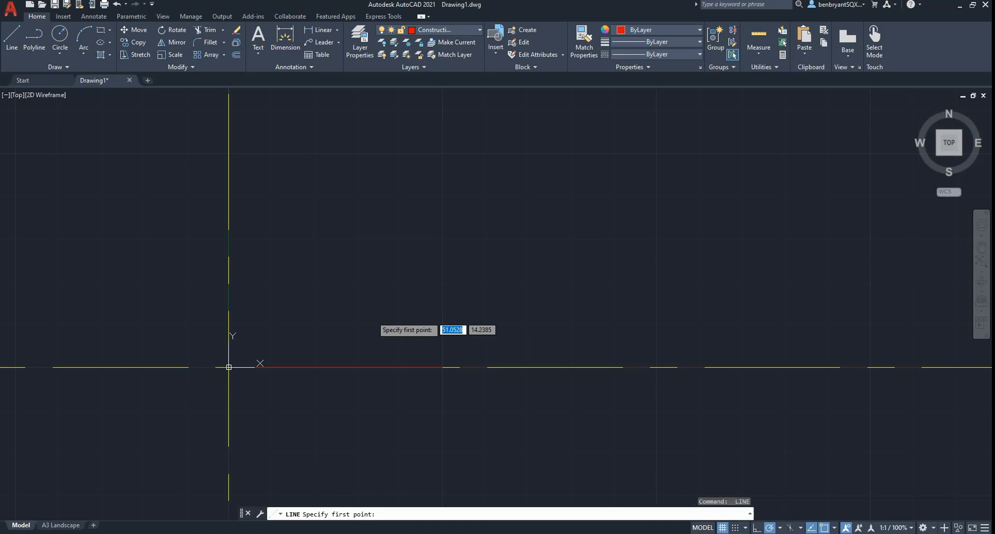
left_click(229, 366)
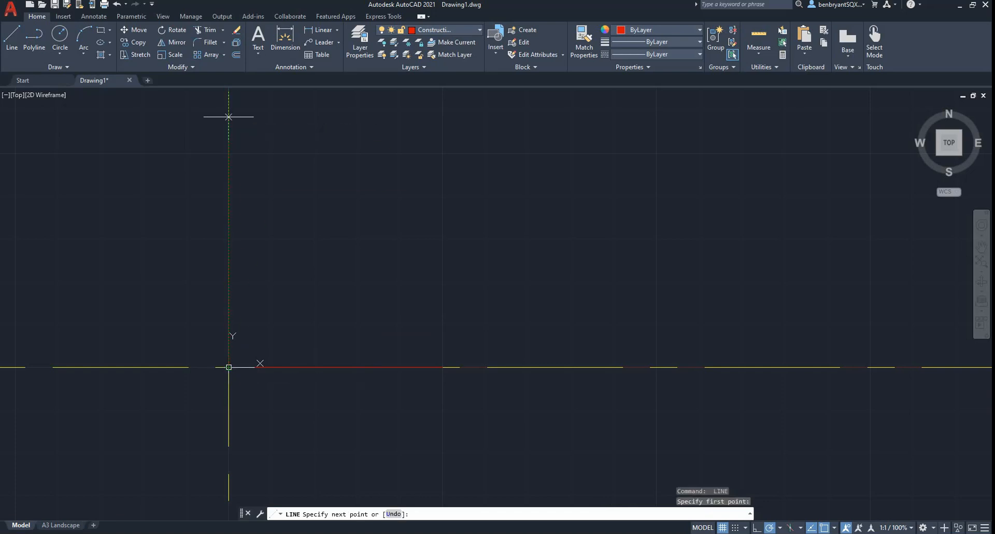
key("Escape")
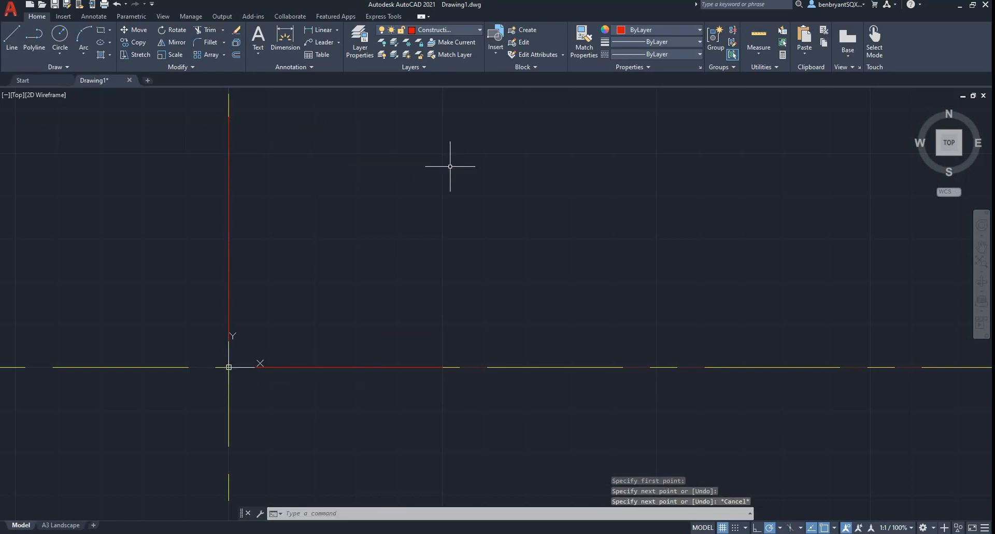
Offset the vertical red line at the origin by 50 to the right
key("Return")
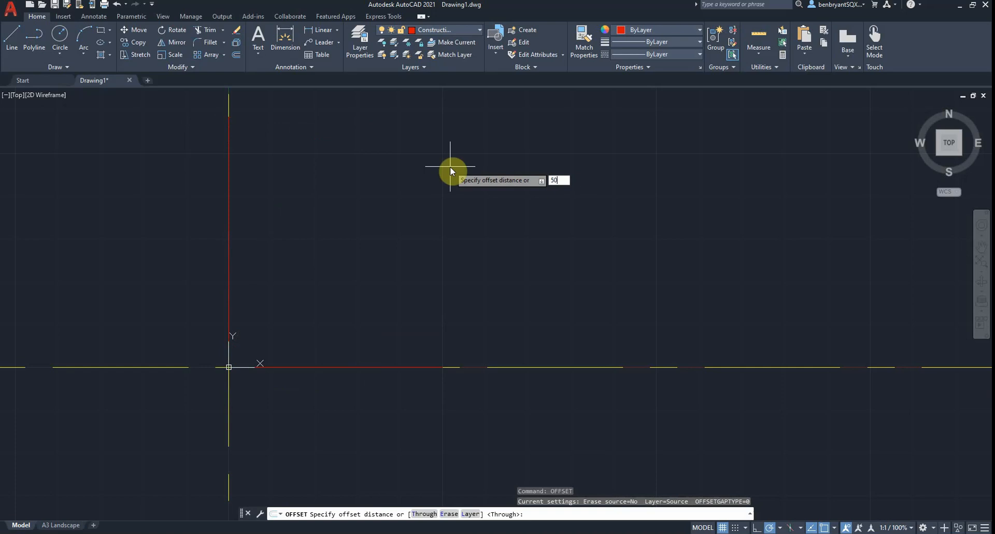
type("50")
key("Return")
left_click(229, 185)
left_click(467, 216)
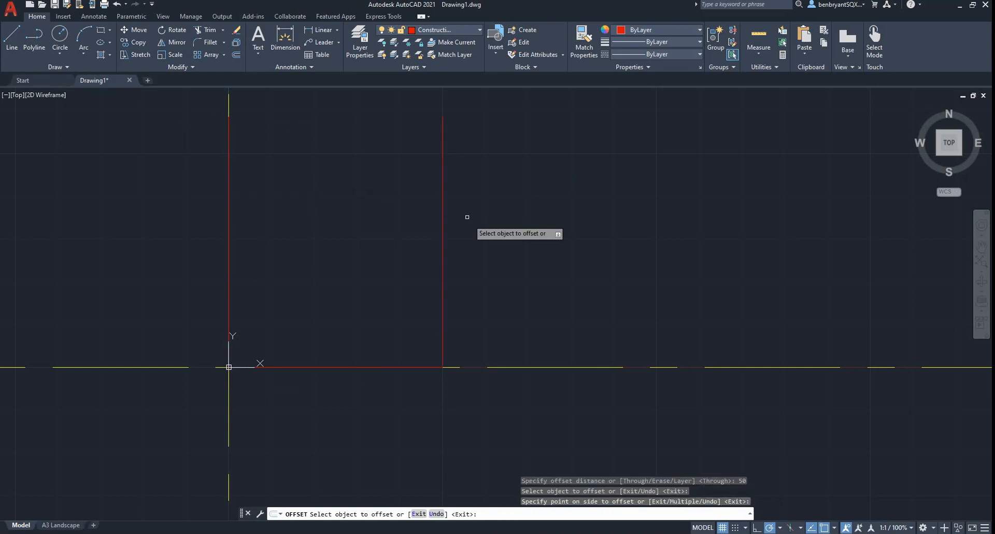
key("Escape")
Offset the vertical red line at the origin by 90 to the right
key("Return")
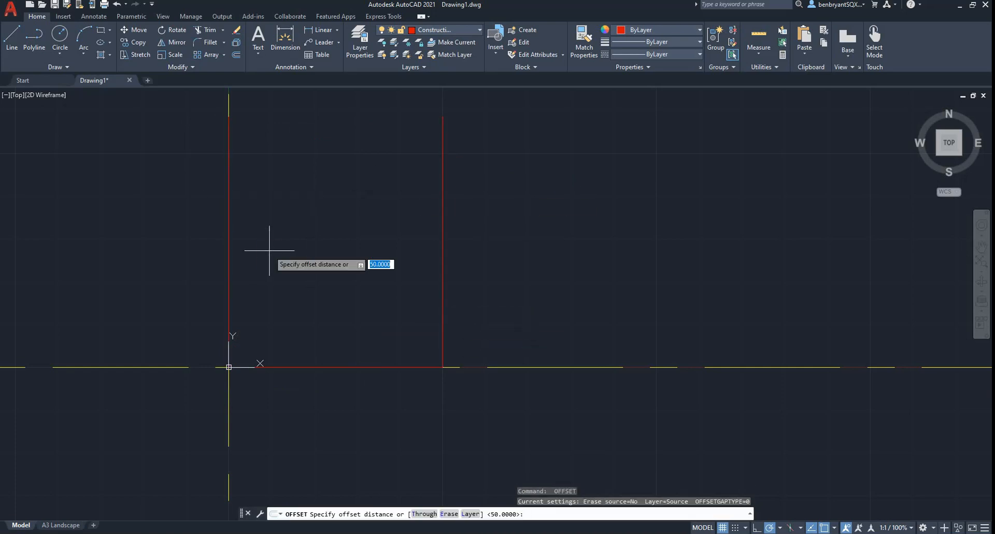
type("90")
key("Return")
left_click(228, 243)
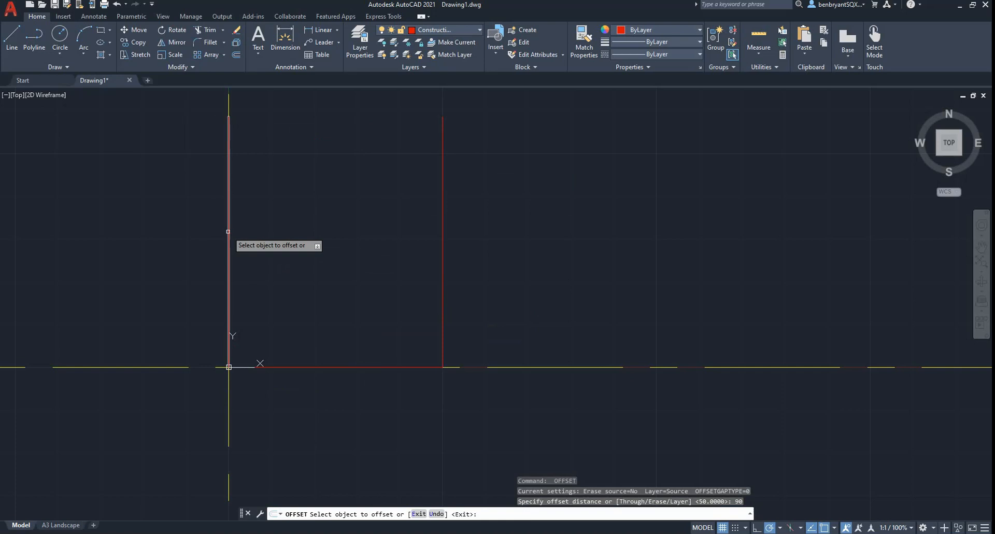
left_click(529, 262)
key("alt+Tab")
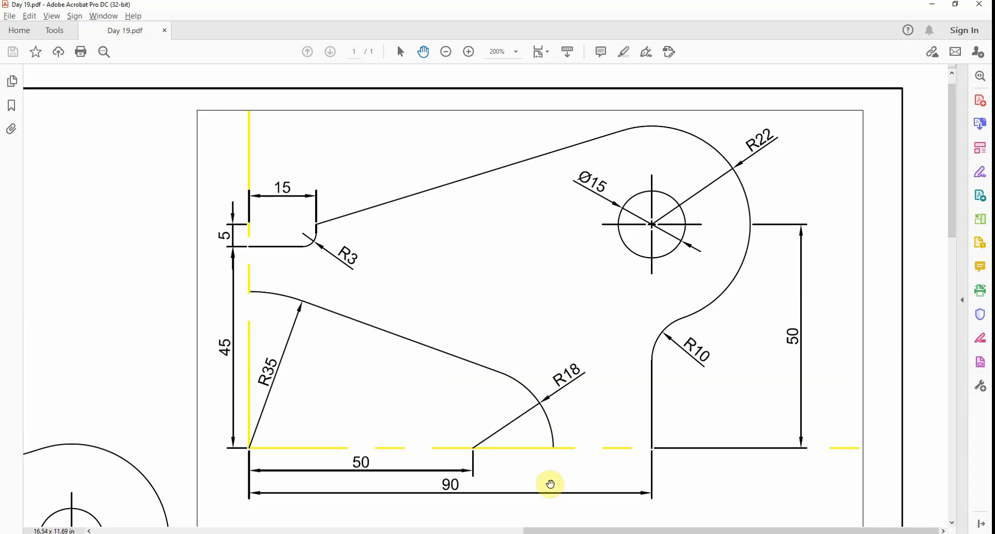
key("alt+Tab")
key("Escape")
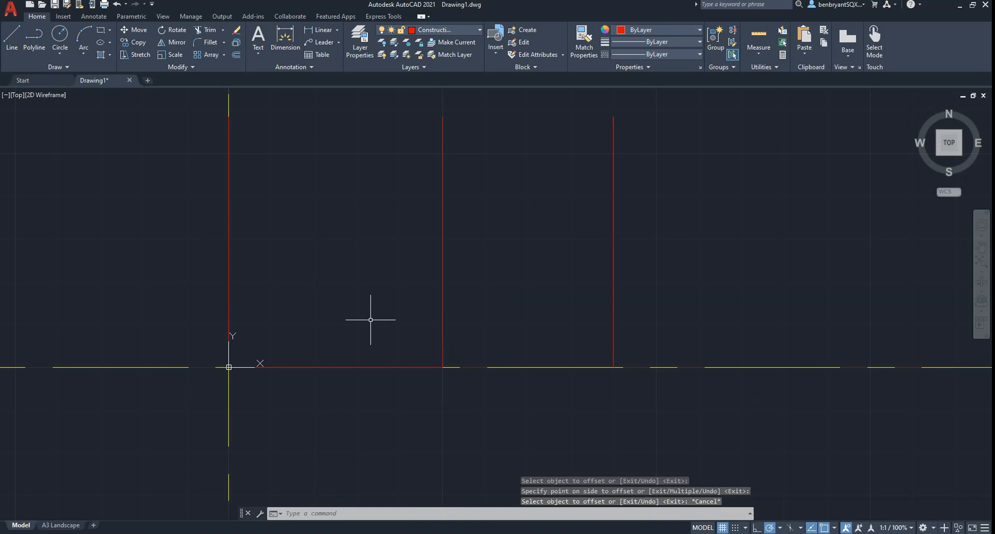
Offset the horizontal red line on the centre line upwards by 45
key("Return")
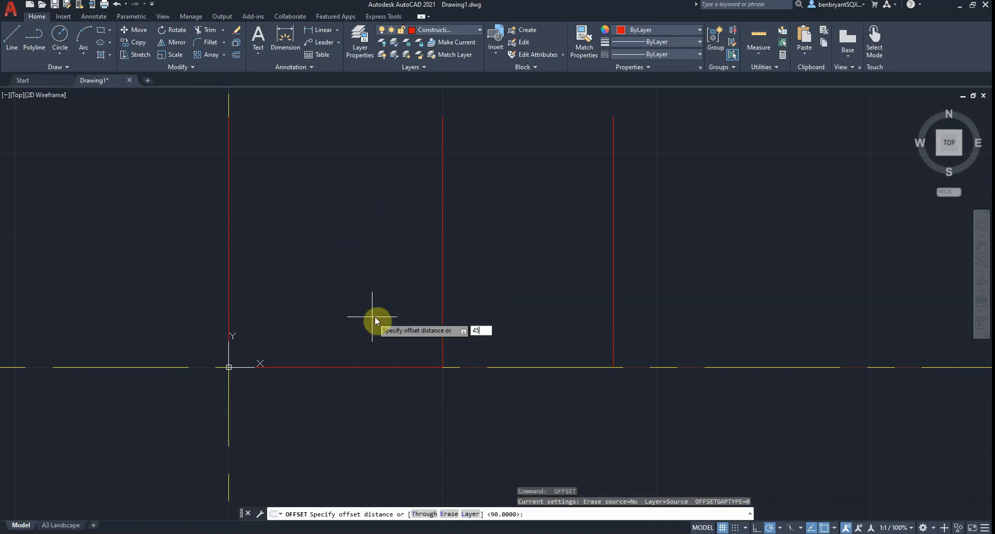
key("Return")
left_click(328, 366)
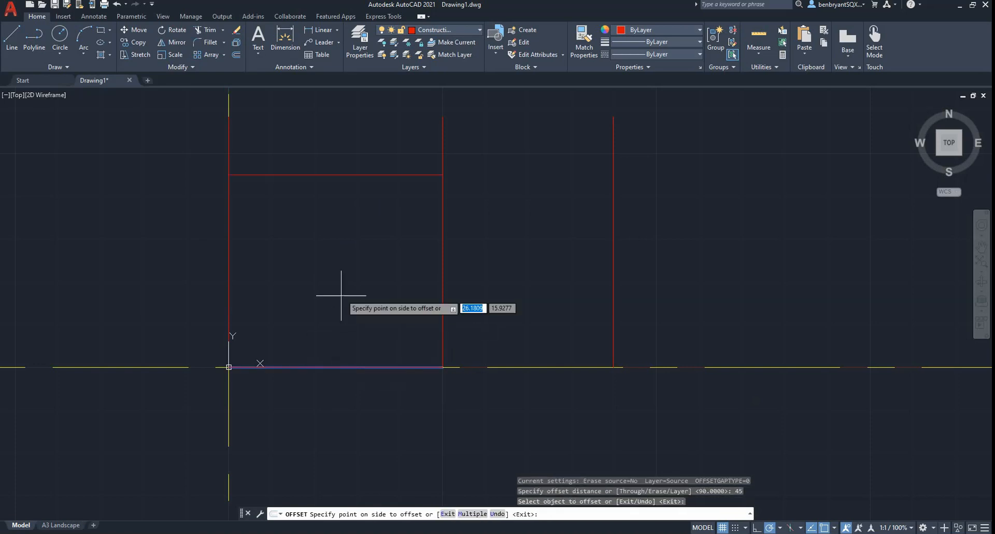
left_click(341, 295)
key("Escape")
Offset the upper horizontal red line upwards by a further 5
key("Return")
type("5")
key("Return")
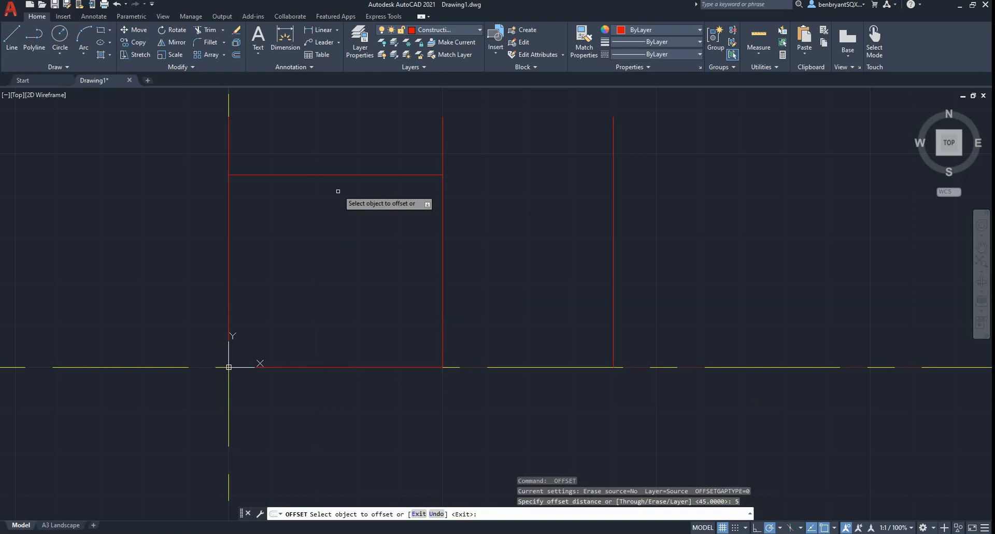
left_click(339, 175)
left_click(342, 158)
key("Escape")
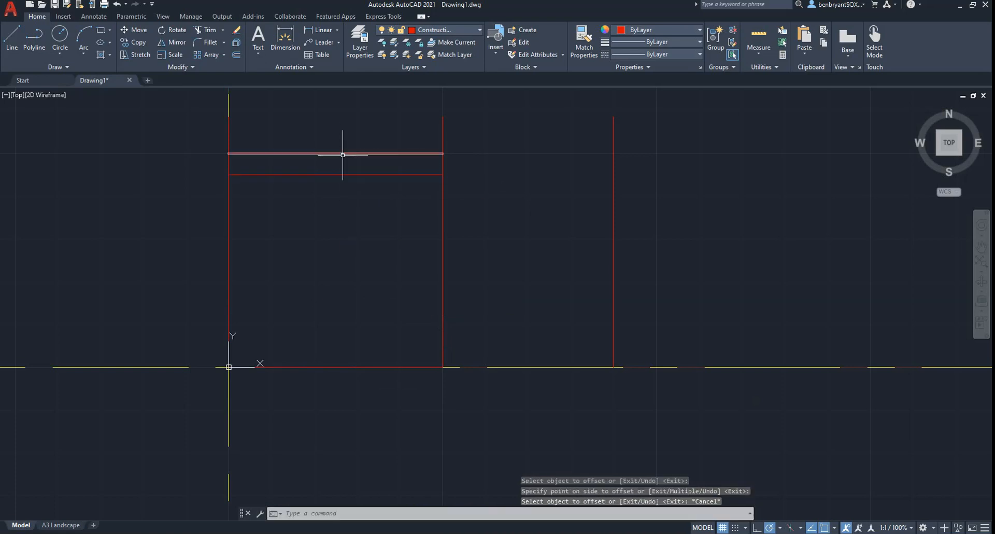
Stretch the right end of the horizontal line at height 45 past the rightmost vertical line
left_click(373, 174)
left_click(442, 175)
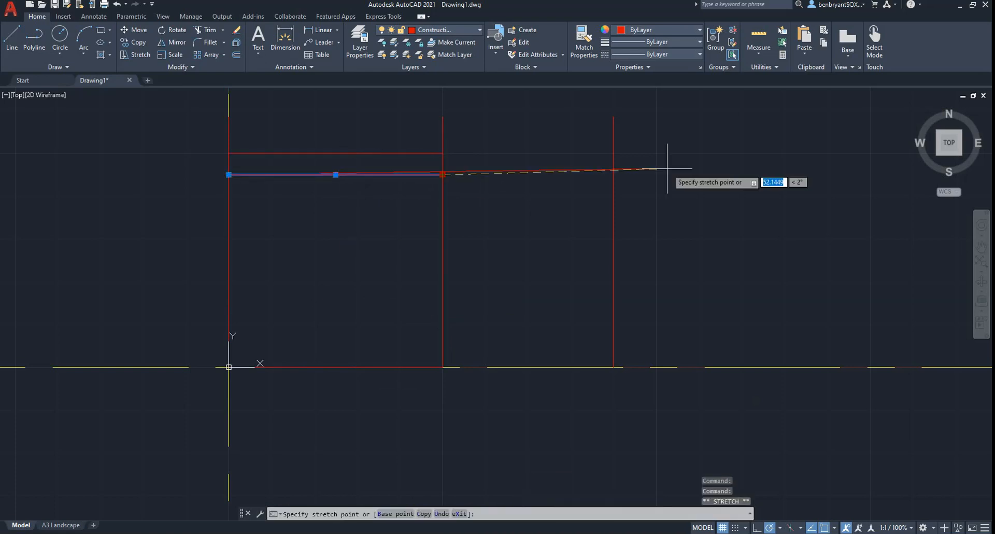
left_click(701, 168)
key("Escape")
Stretch the right end of the topmost horizontal construction line past the rightmost vertical line, level with the line below
left_click(436, 155)
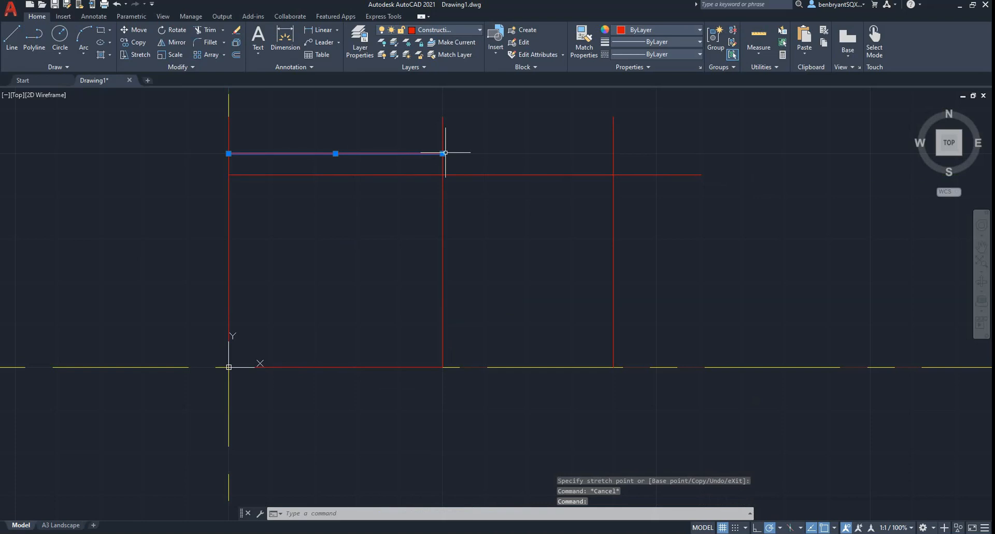
left_click(446, 152)
left_click(442, 153)
key("Escape")
left_click(433, 153)
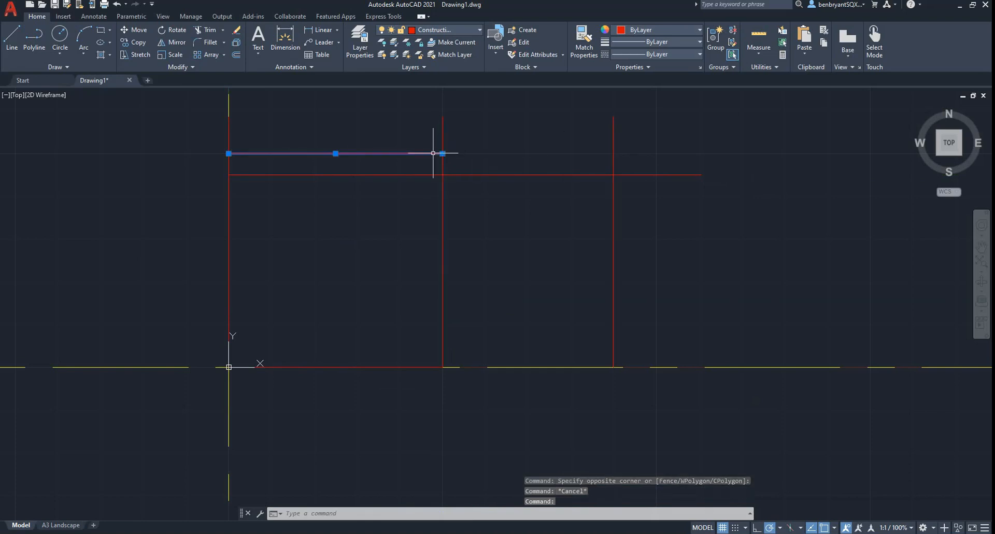
left_click(442, 153)
left_click(702, 153)
key("Escape")
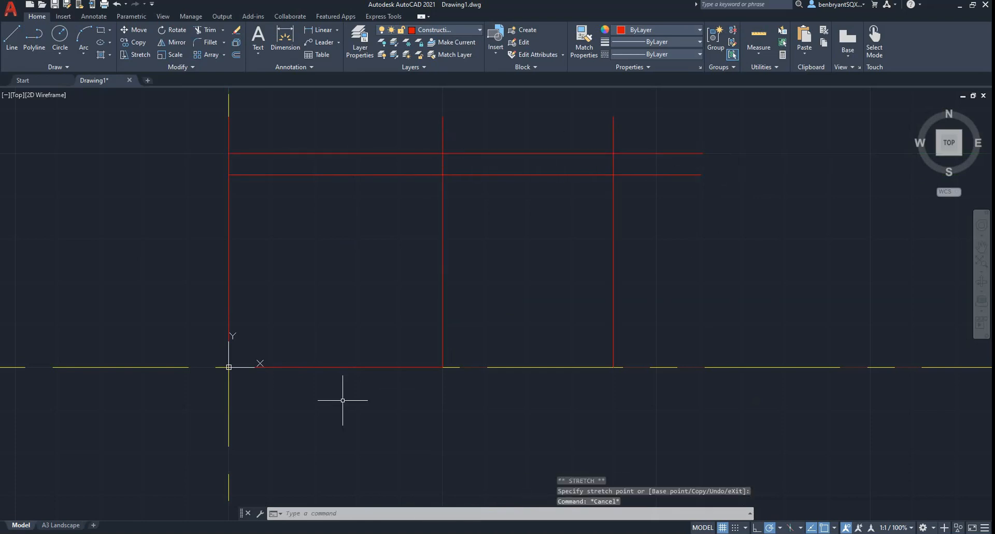
Stretch the right end of the red construction line on the horizontal centre line past the rightmost vertical line
left_click(368, 365)
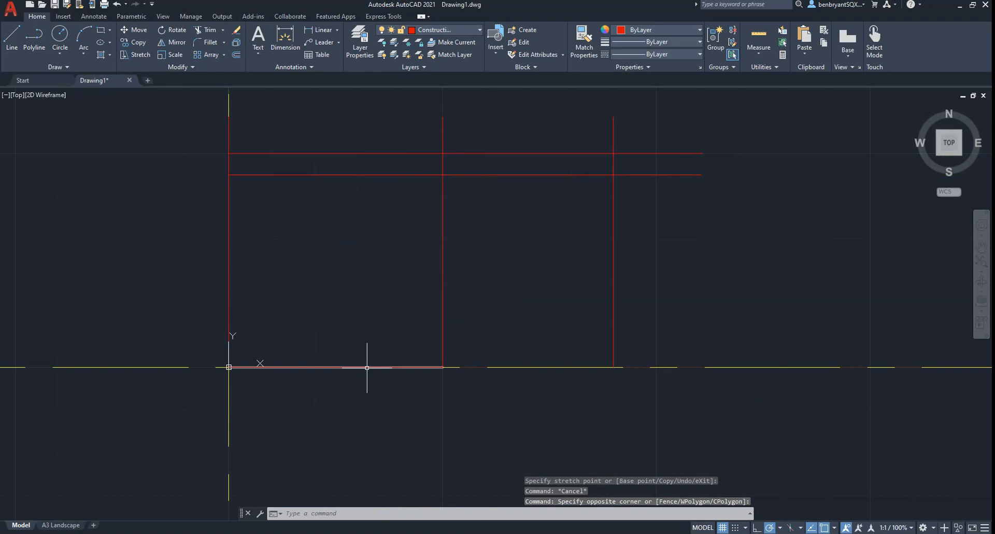
left_click(368, 367)
left_click(443, 367)
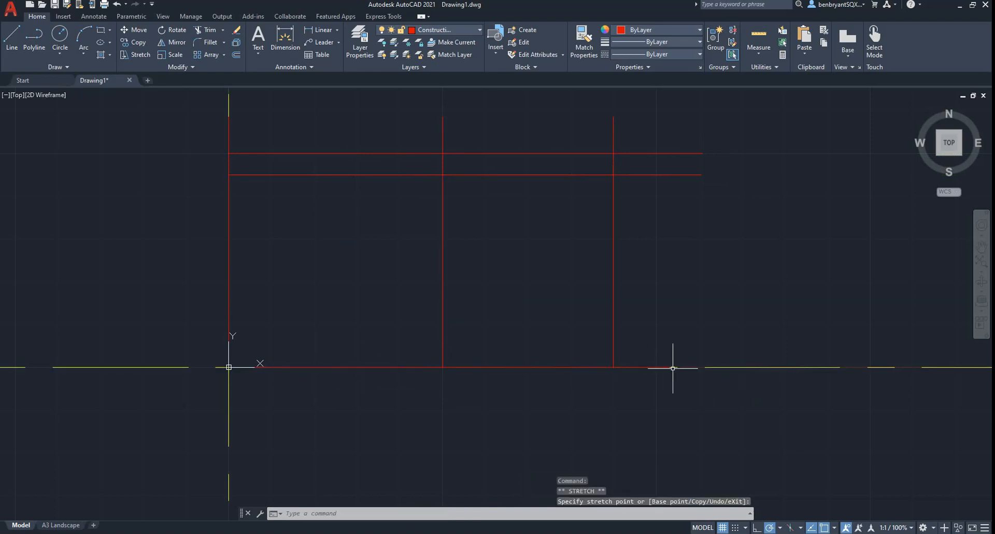
left_click(672, 368)
Check the arc radii in the Day 19 PDF, then return to AutoCAD and make the Drawing layer current
key("alt+Tab")
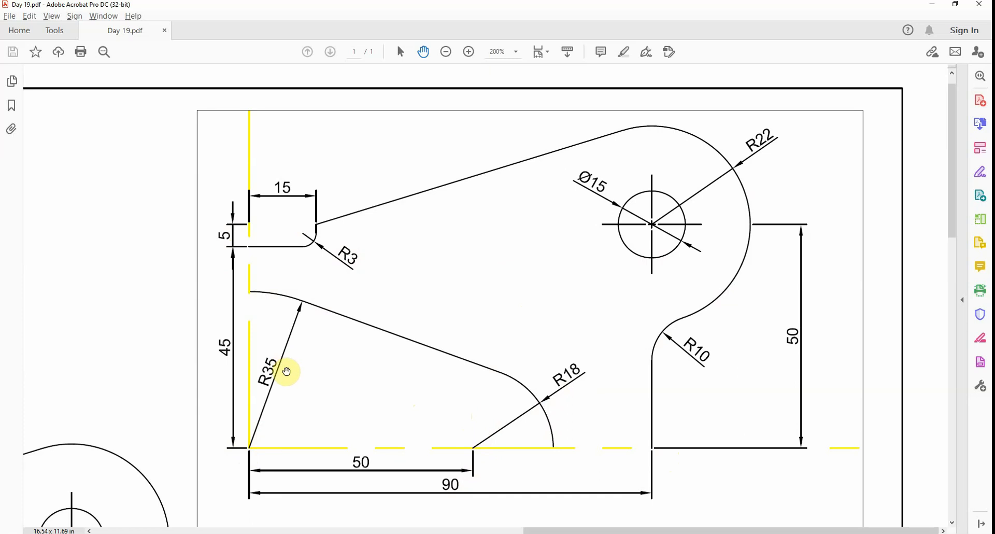
key("alt+Tab")
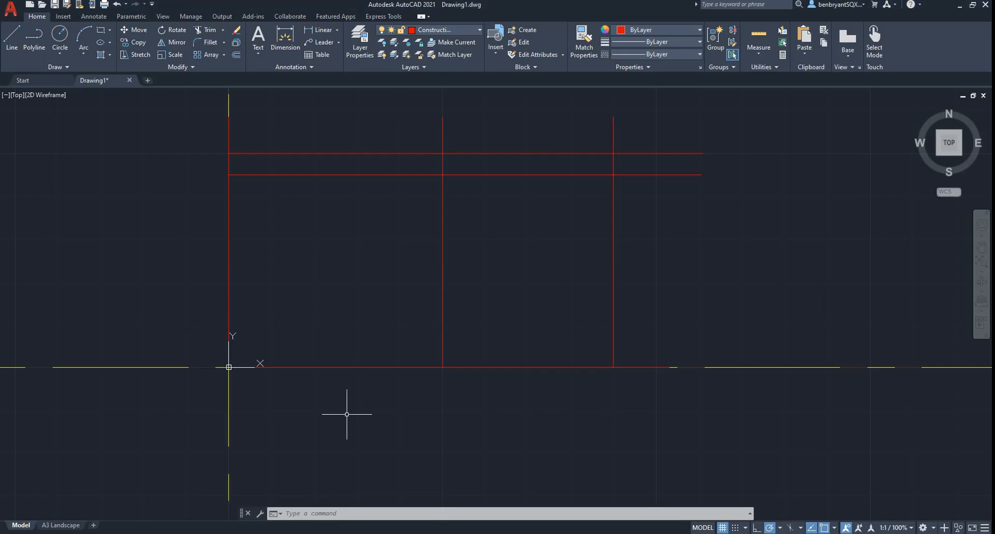
left_click(467, 31)
left_click(438, 124)
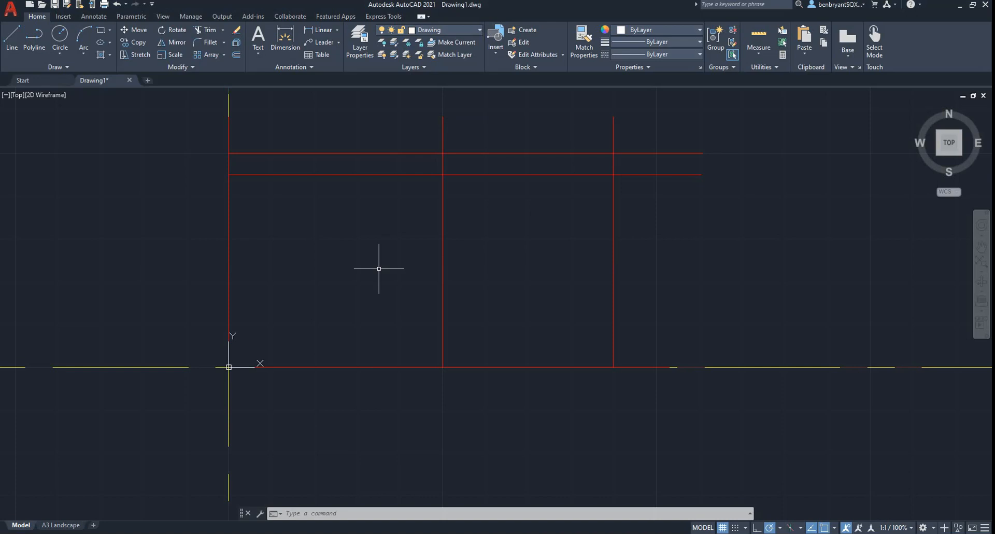
key("Return")
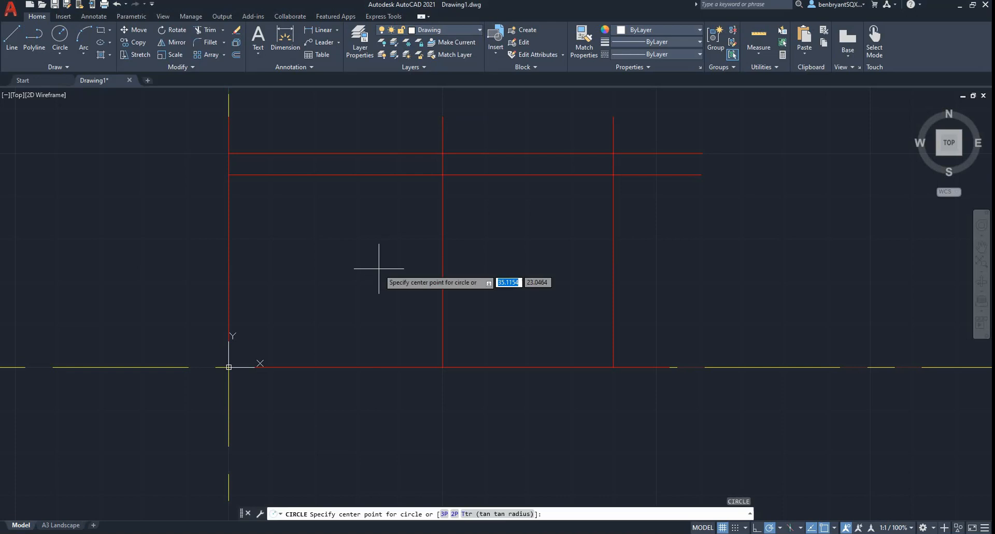
type("35")
key("Return")
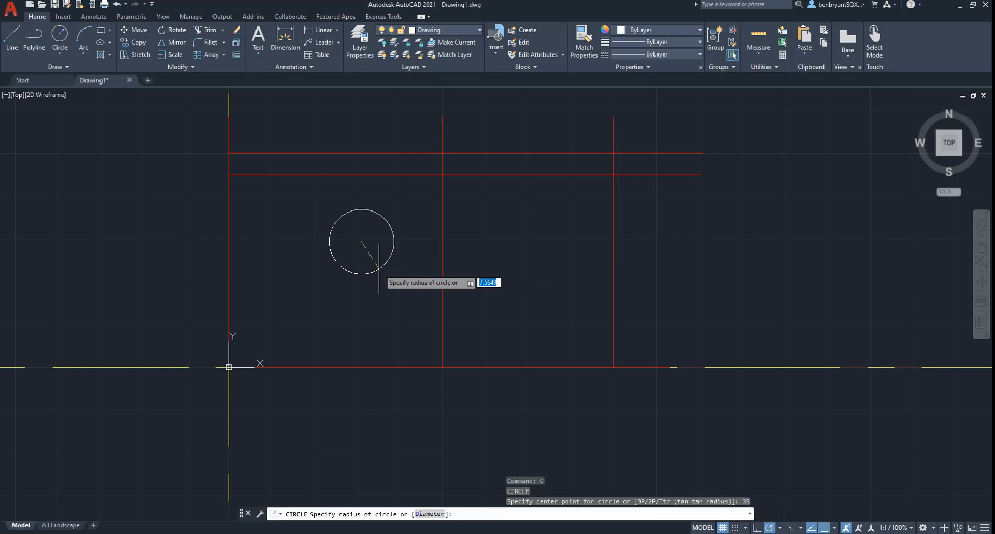
key("Escape")
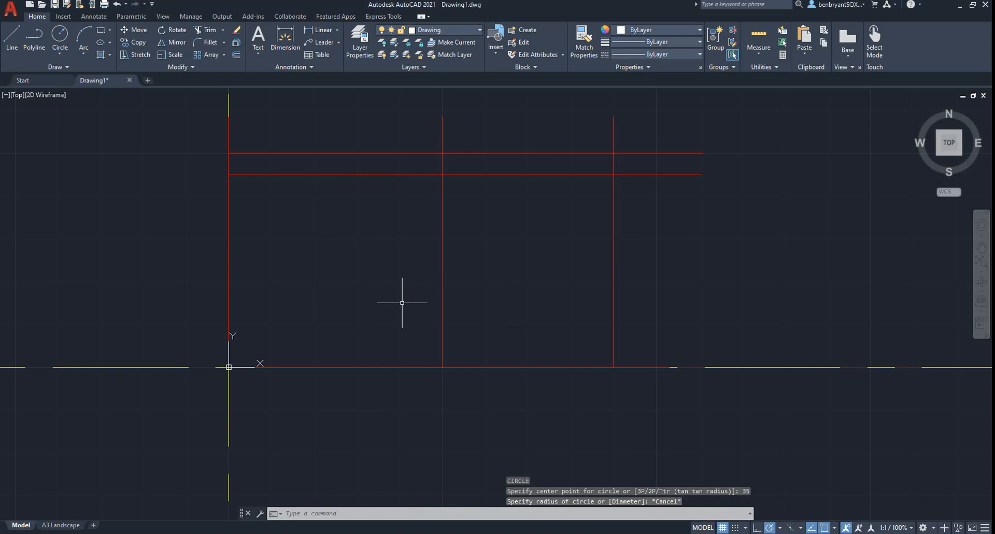
Draw a circle of radius 35 centred at the origin 0,0
key("Return")
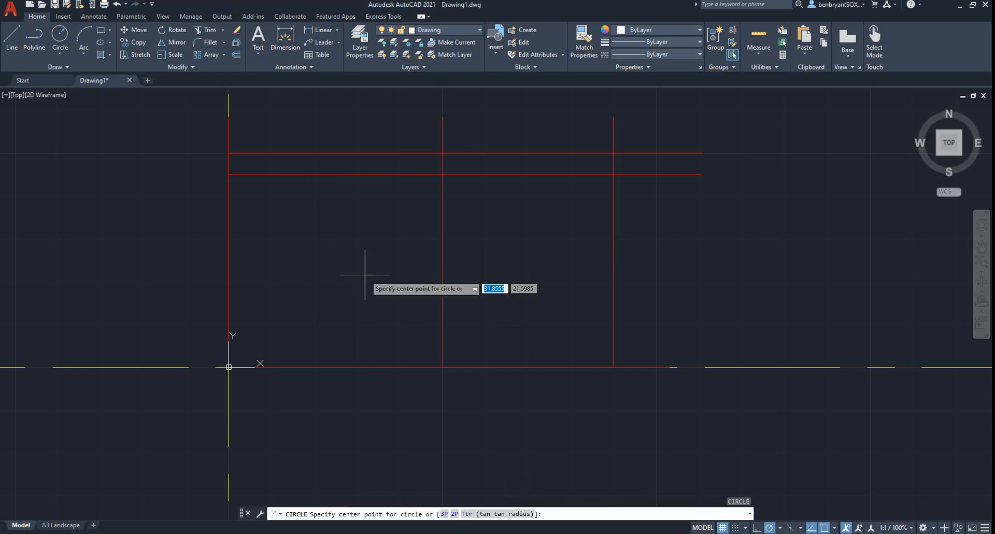
type("0,0")
key("Return")
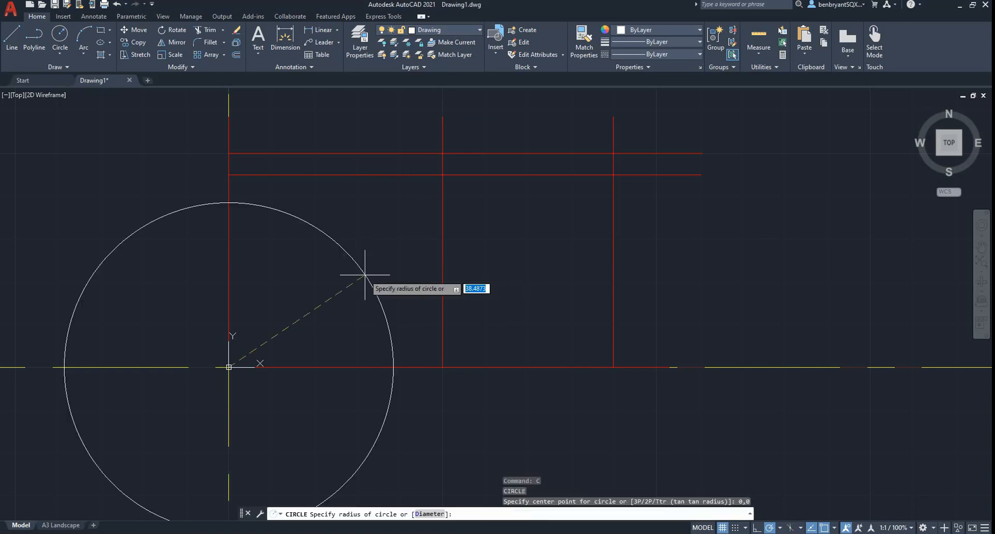
key("Return")
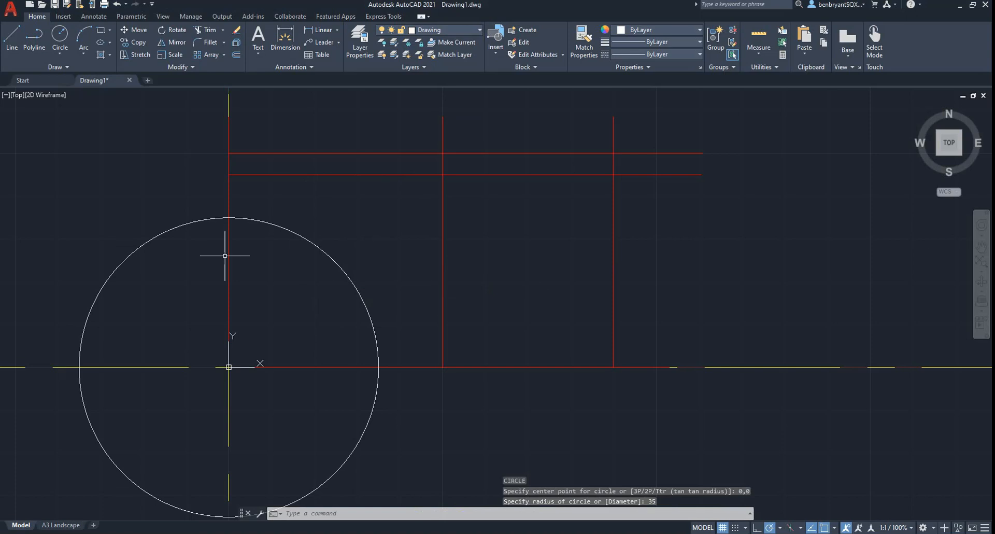
Check the R18 arc's centre position in the Day 19 PDF and measure the origin-to-middle-vertical distance with a temporary linear dimension in AutoCAD
key("alt+Tab")
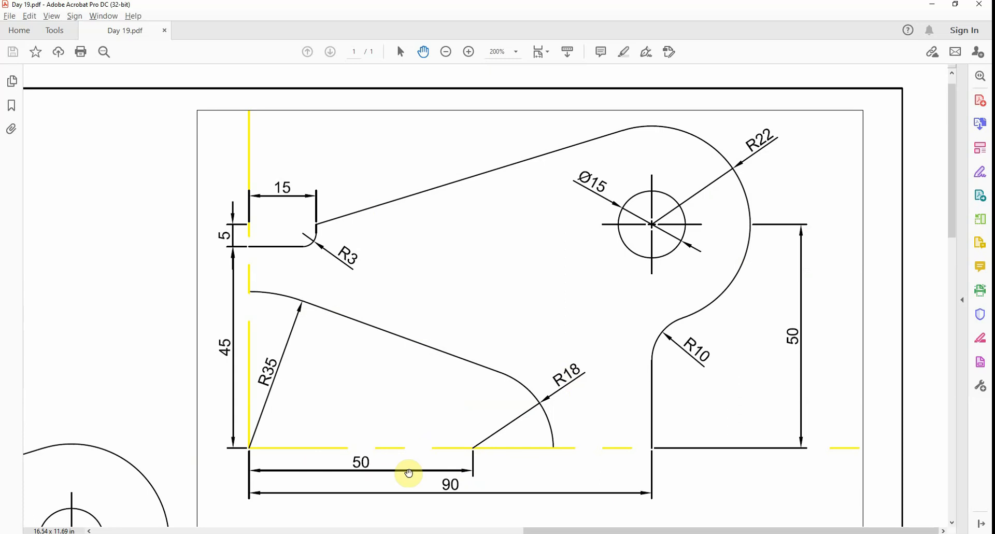
key("alt")
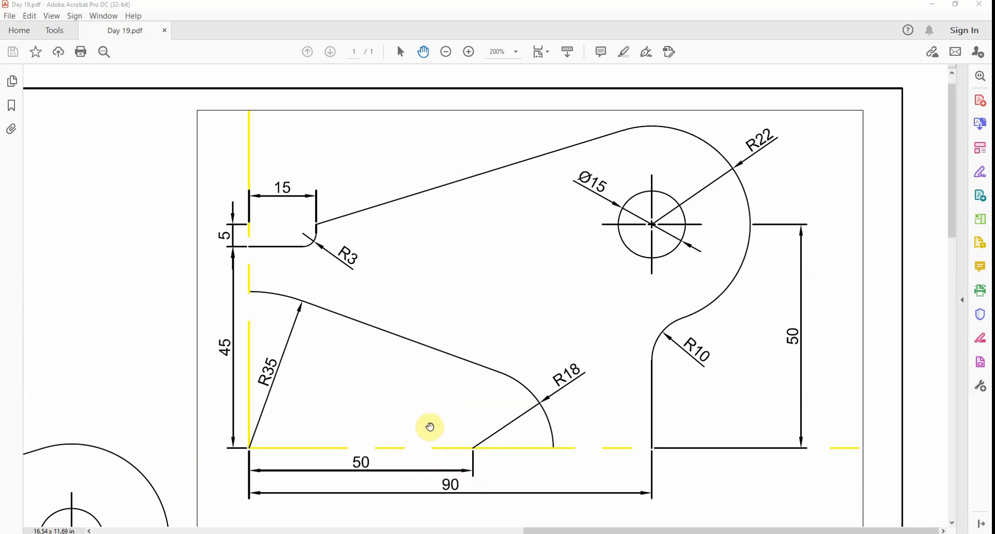
key("alt+Tab")
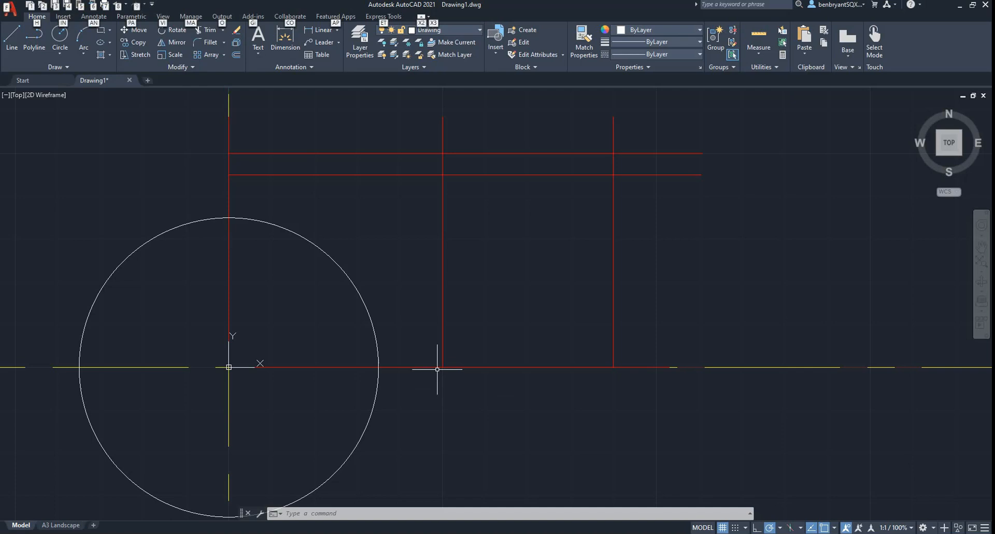
left_click(309, 30)
left_click(228, 367)
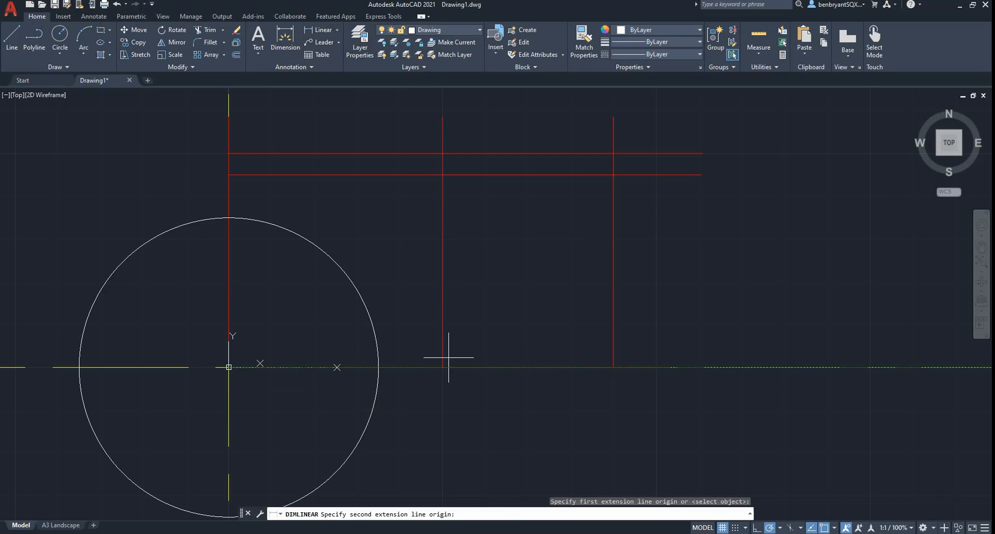
left_click(442, 367)
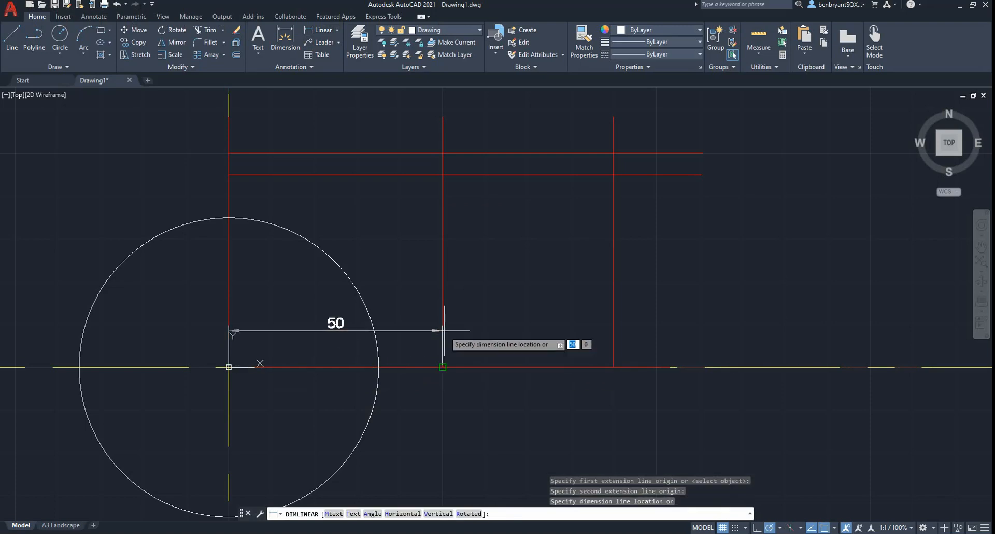
key("Escape")
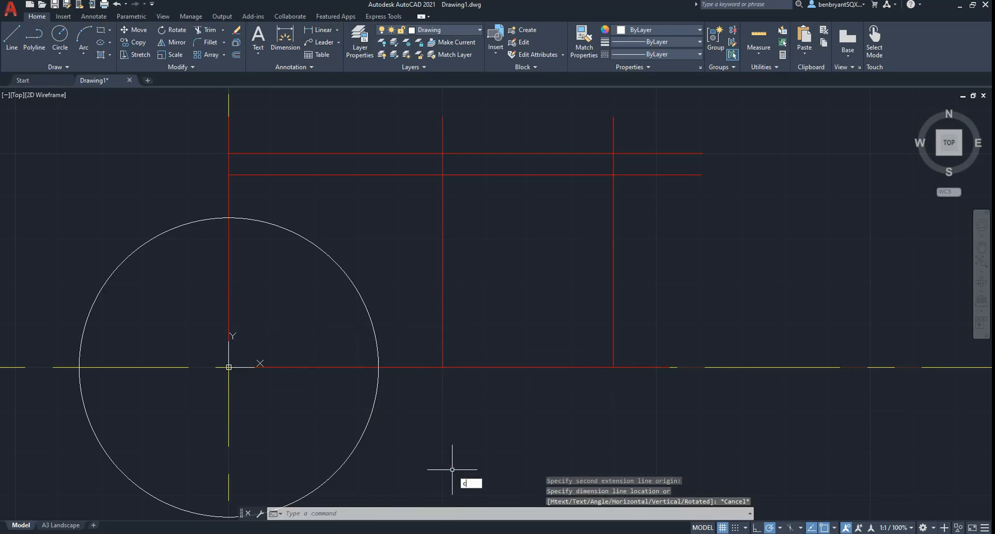
Draw a circle of radius 18 centred where the middle vertical line meets the horizontal centre line
type("c")
key("Return")
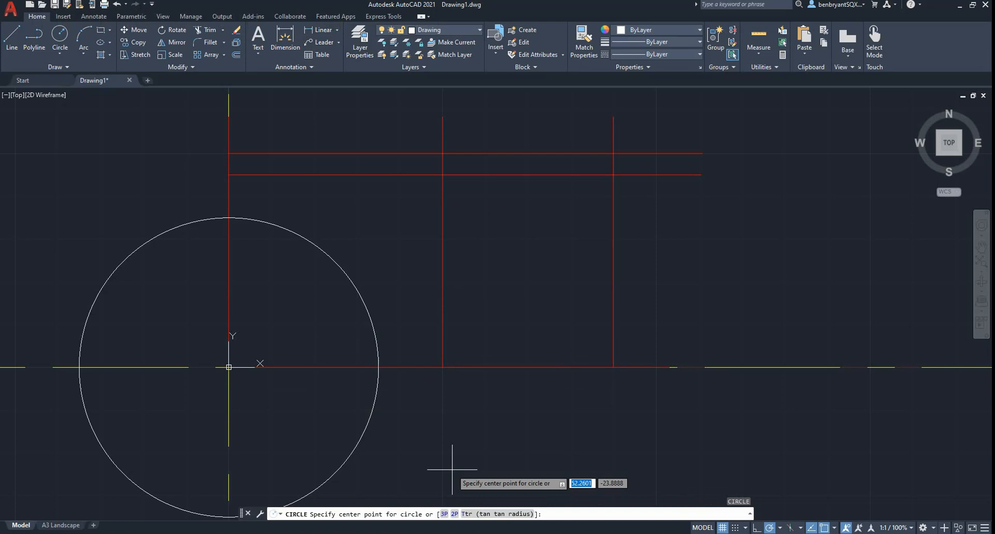
left_click(442, 367)
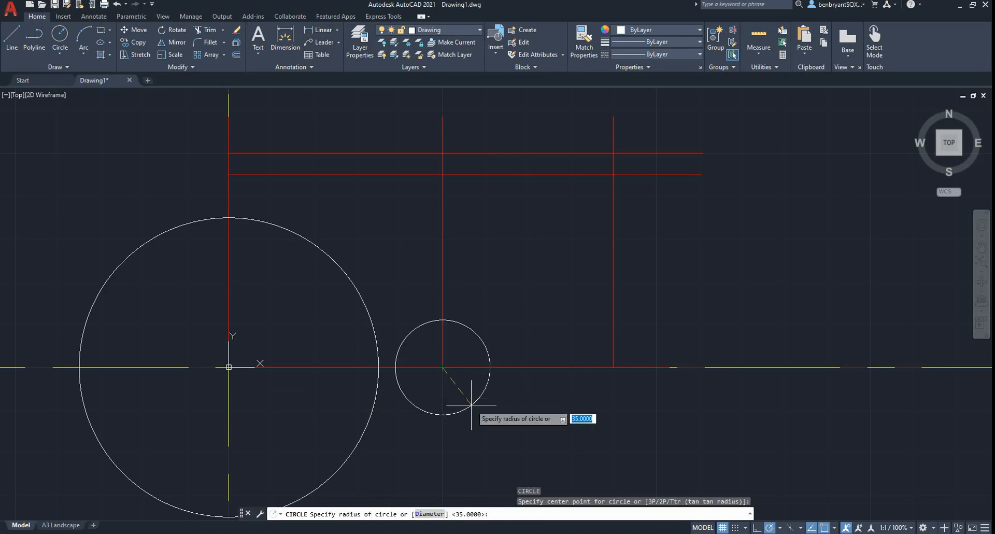
key("Return")
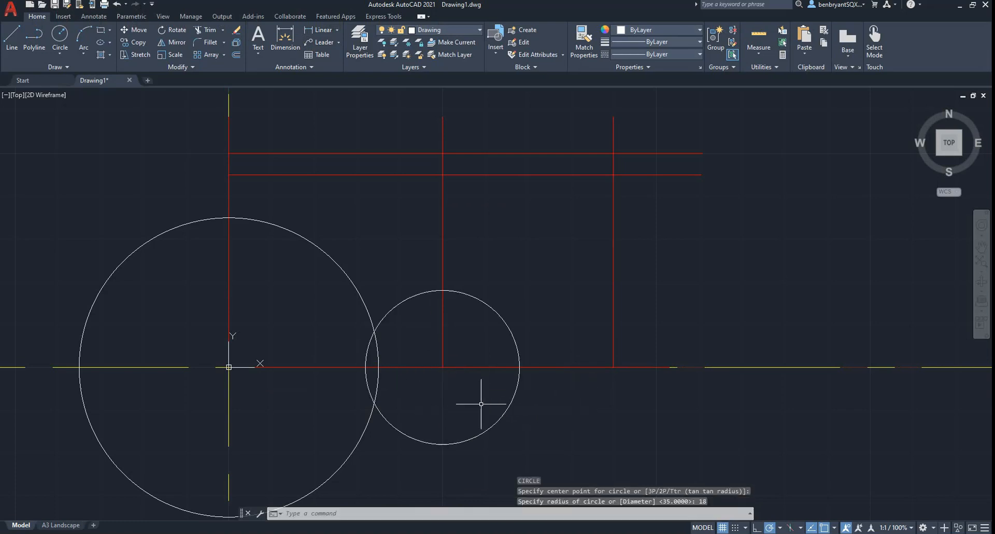
Review the enabled object snap modes and examine the line joining the R35 and R18 arcs in the Day 19 PDF
left_click(835, 528)
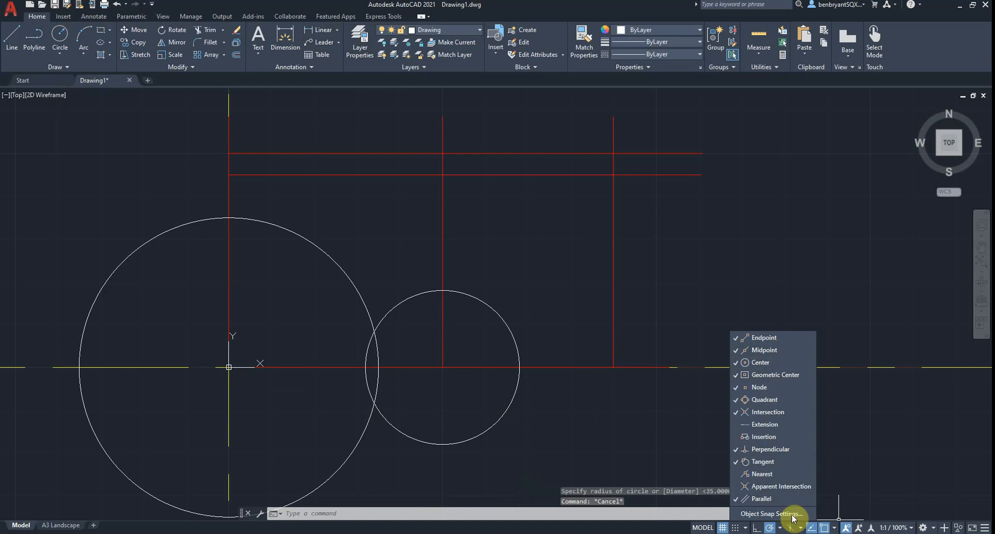
left_click(834, 528)
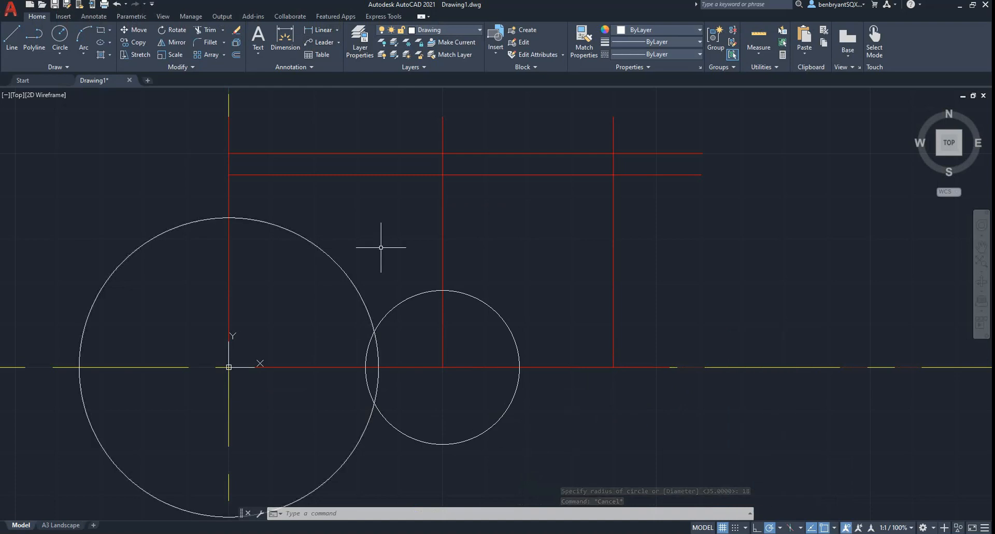
key("alt+Tab")
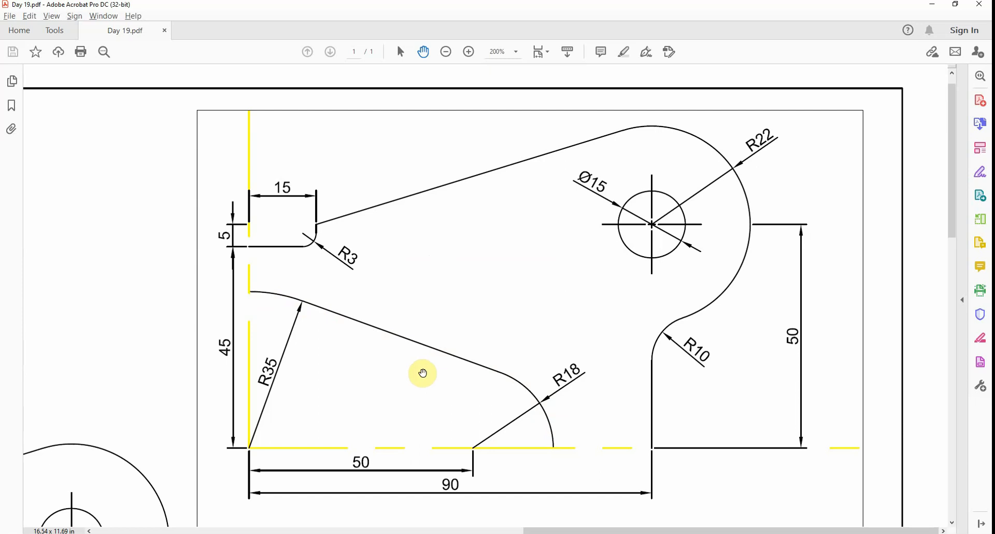
key("alt+Tab")
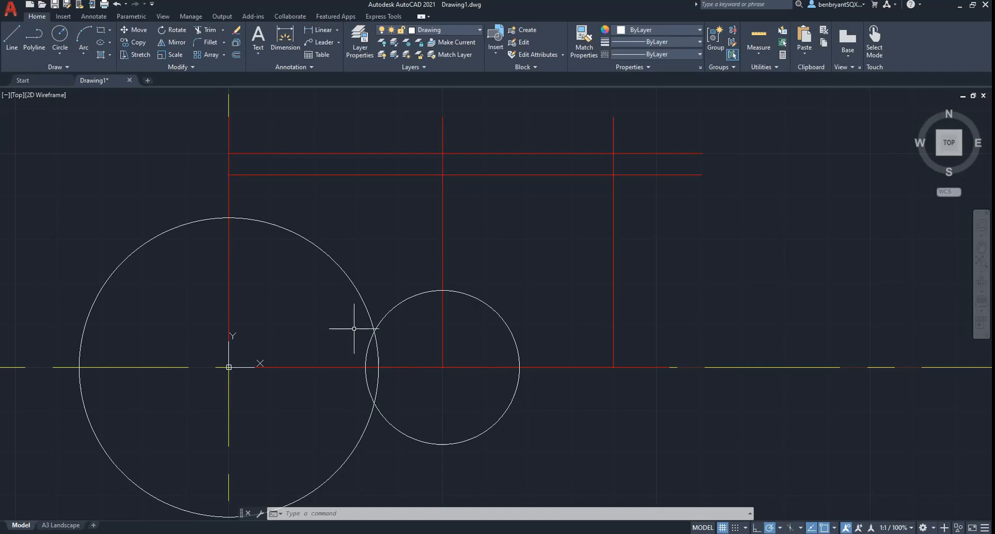
Draw a line from the top quadrant of the radius 18 circle to the upper tangent point on the radius 35 circle
left_click(12, 37)
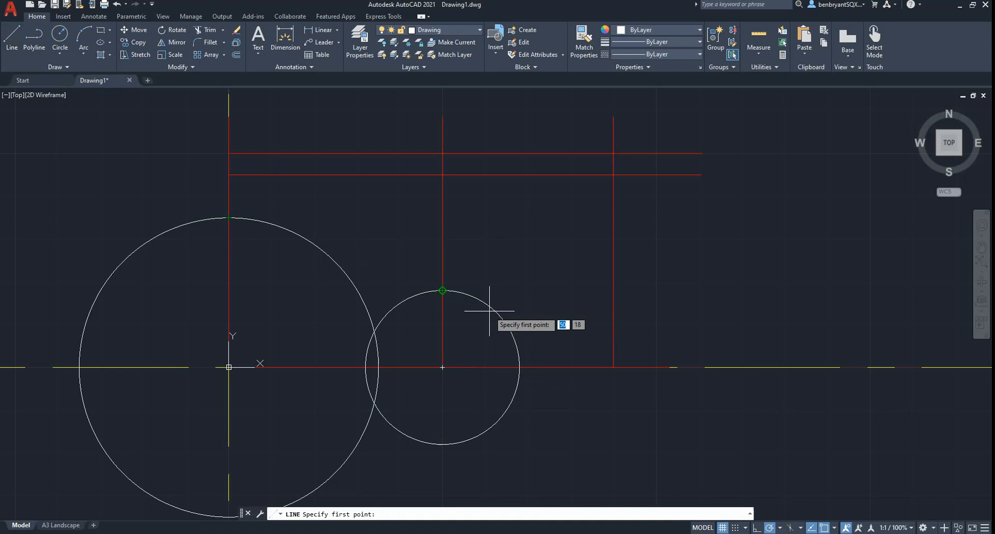
left_click(442, 290)
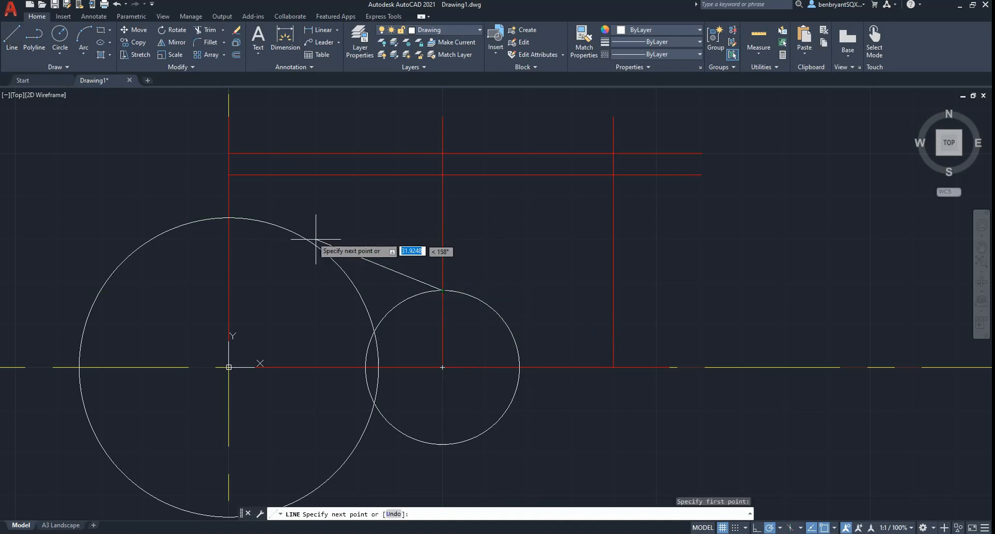
left_click(374, 263)
key("Escape")
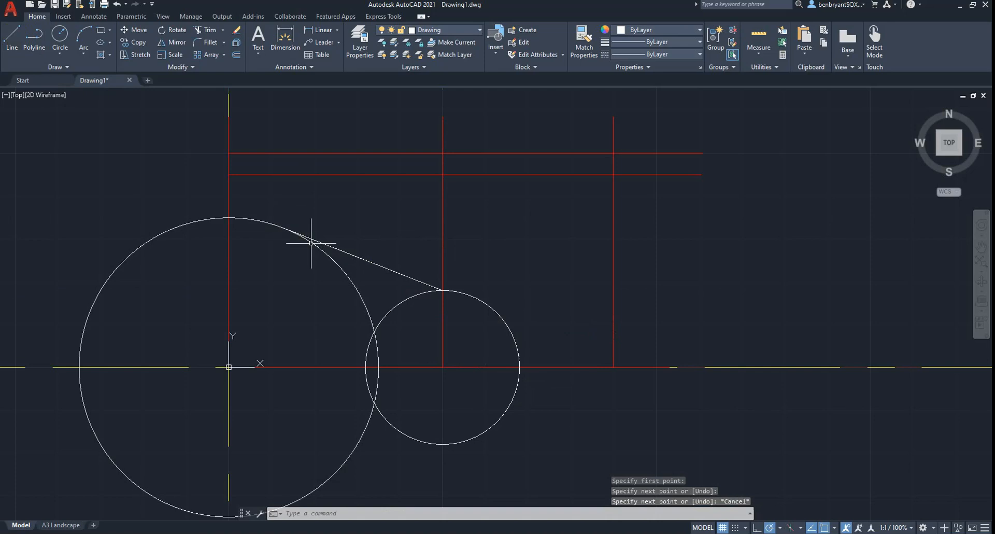
Stretch the line's lower end from the small circle's top quadrant to the upper-right tangent point on that circle
left_click(386, 268)
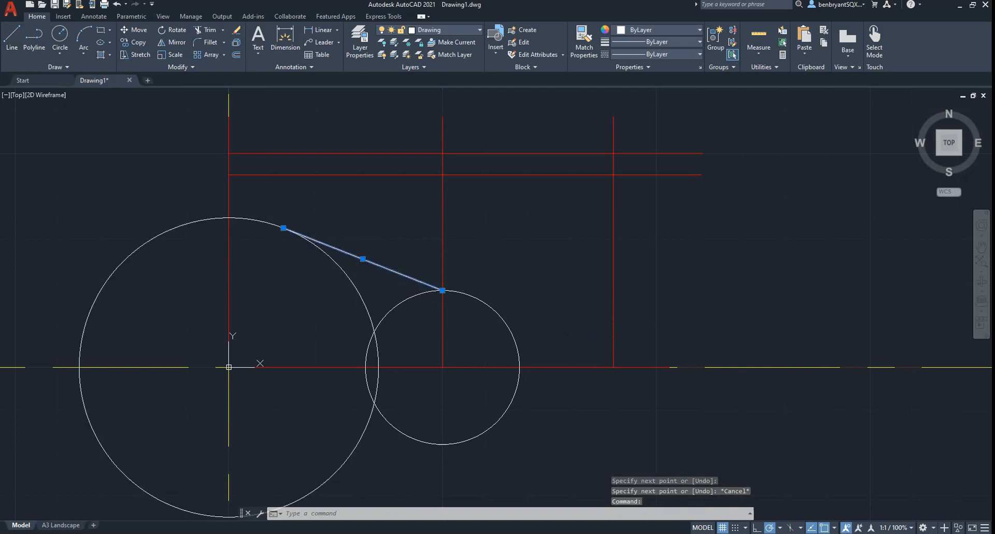
left_click(442, 290)
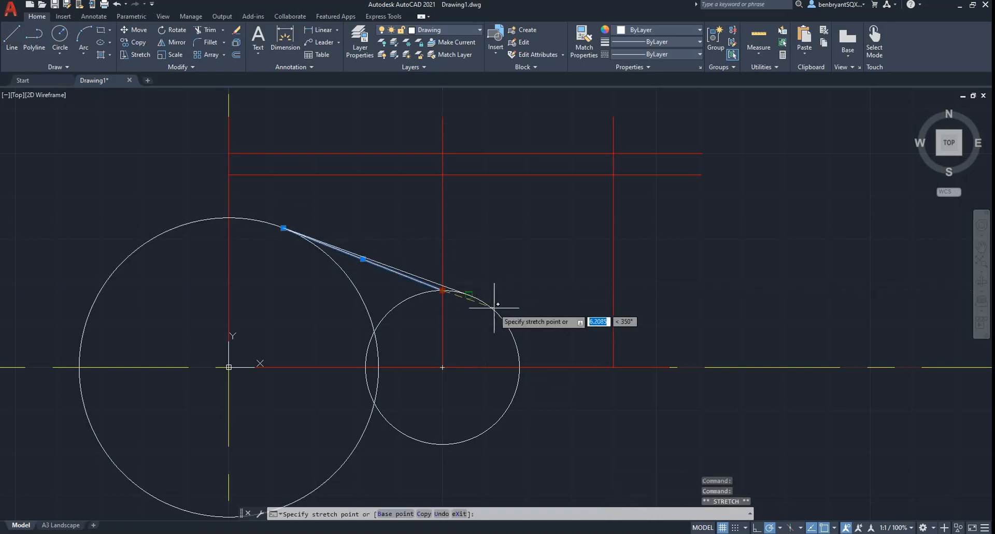
left_click(469, 295)
key("Escape")
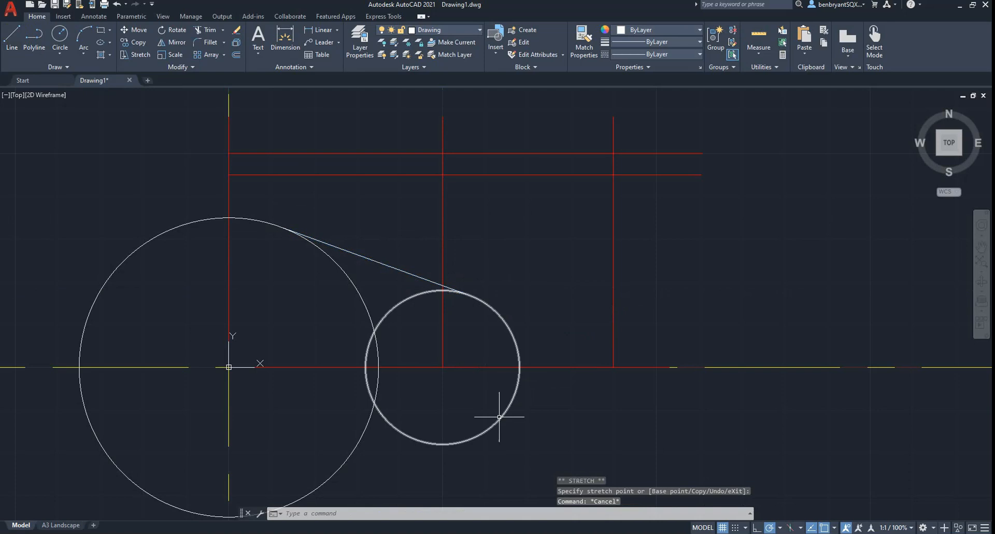
Trim the R35 and R18 circle portions beneath the tangent line and above the horizontal centre line, including the sliver at the R18 tangent point
left_click(399, 273)
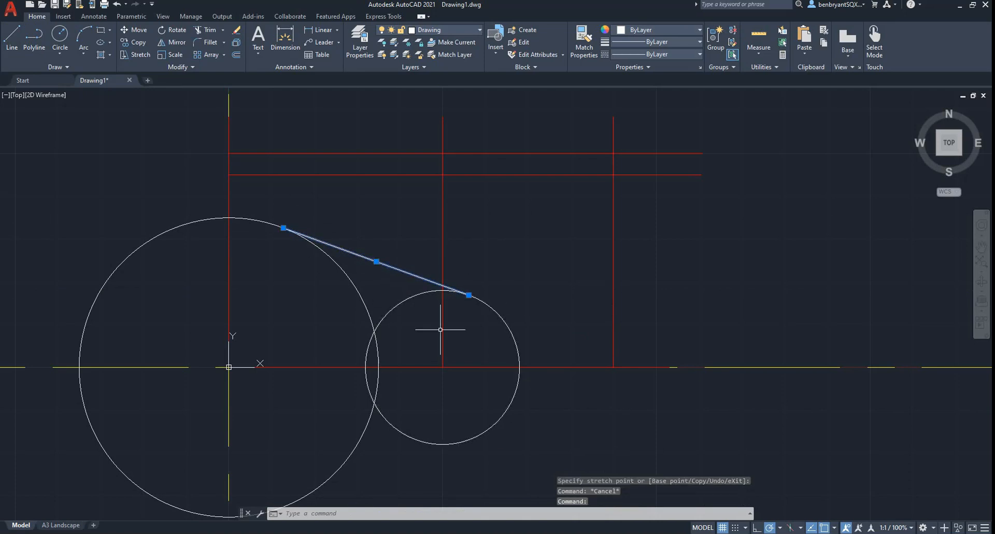
key("Escape")
type("tr")
key("Return")
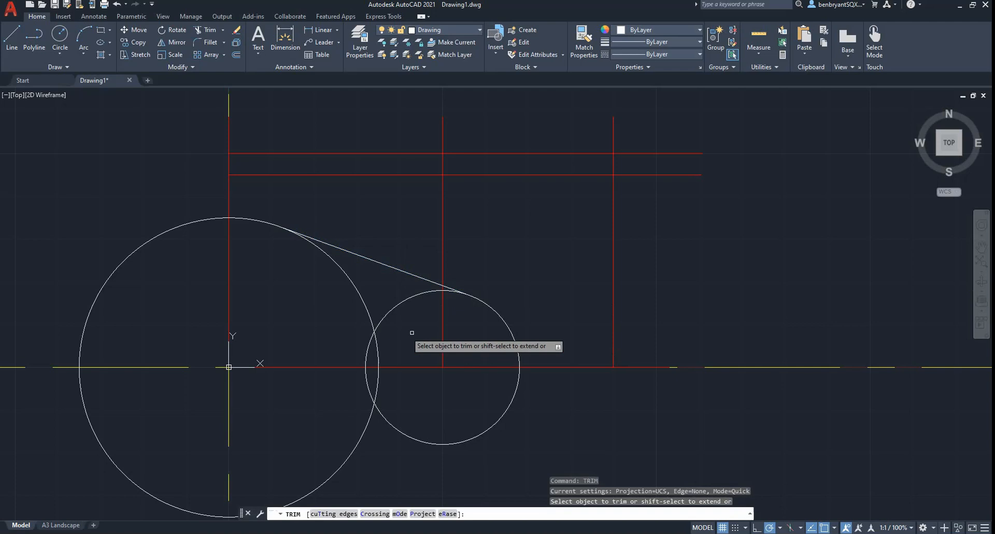
left_click(286, 298)
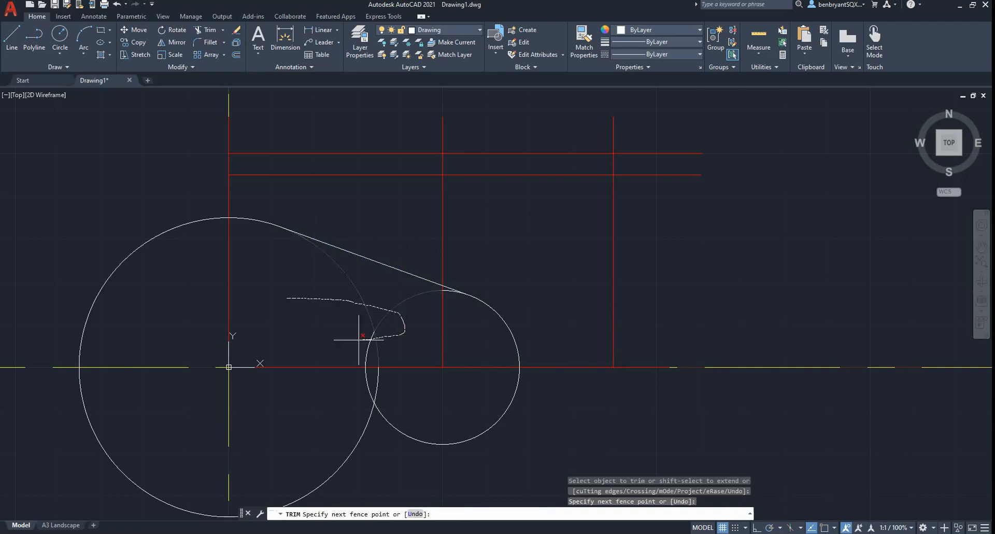
left_click_drag(359, 339, 362, 343)
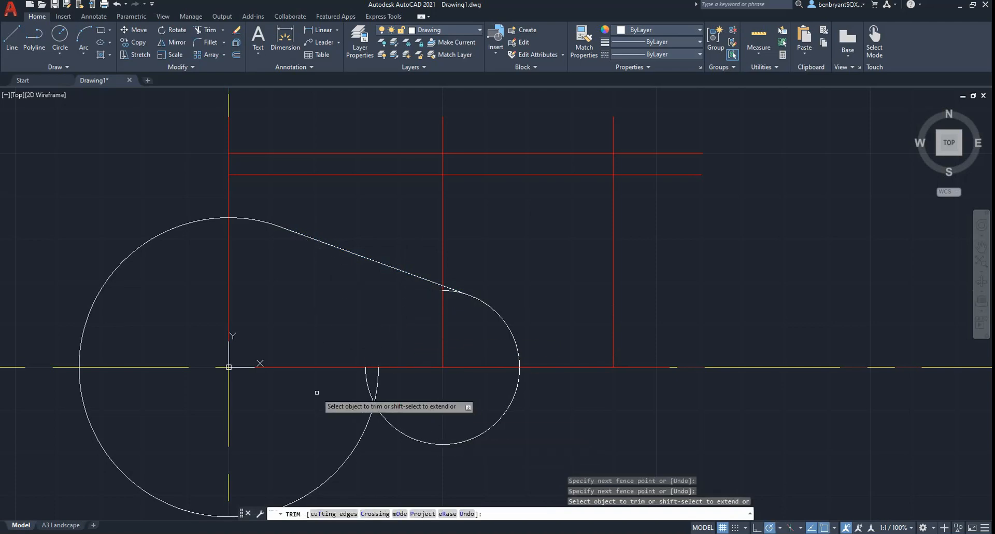
left_click(450, 289)
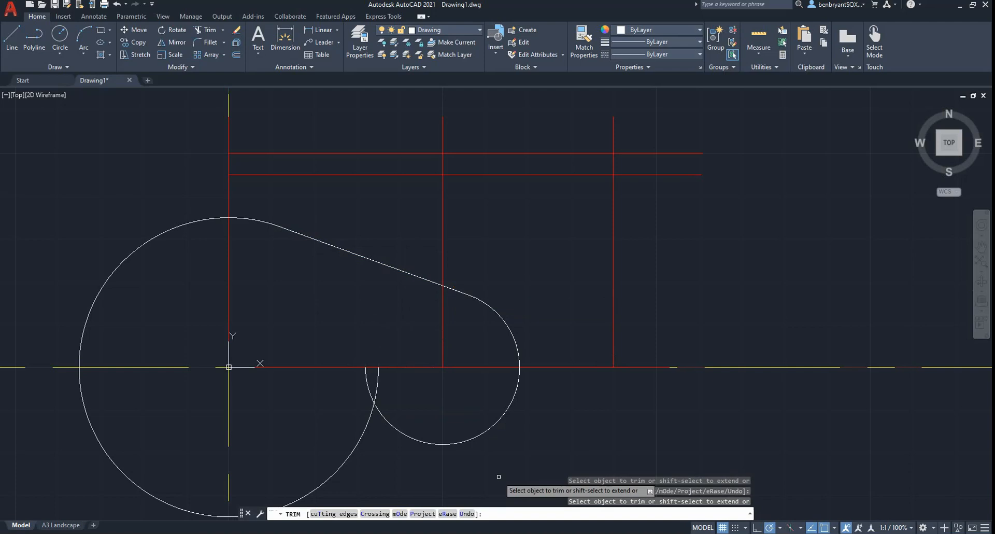
Trim away the R35 circle left of the vertical centre line and both circles' arcs below the horizontal centre line
left_click_drag(184, 190, 196, 291)
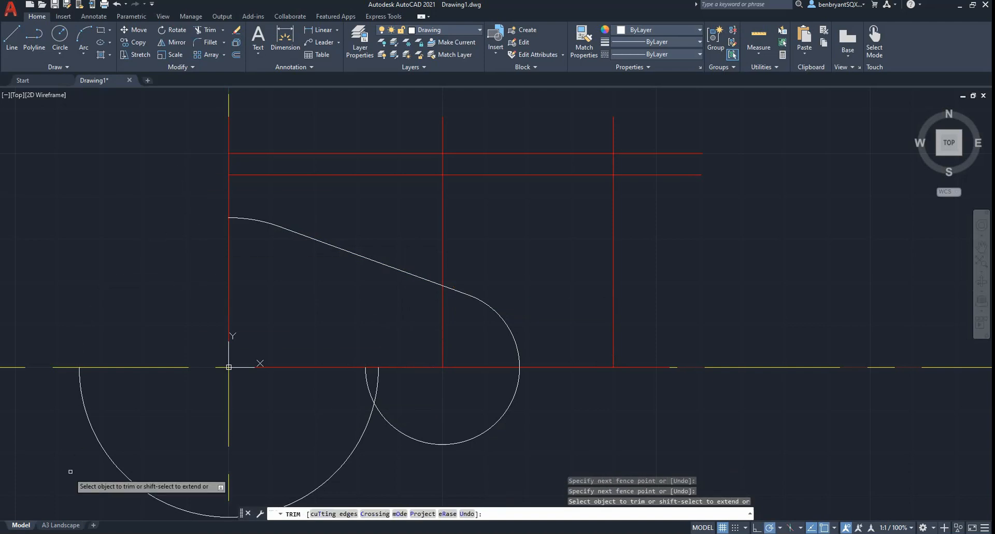
mouse_move(70, 471)
left_mouse_down()
mouse_move(161, 445)
mouse_move(459, 439)
mouse_move(526, 394)
left_mouse_up()
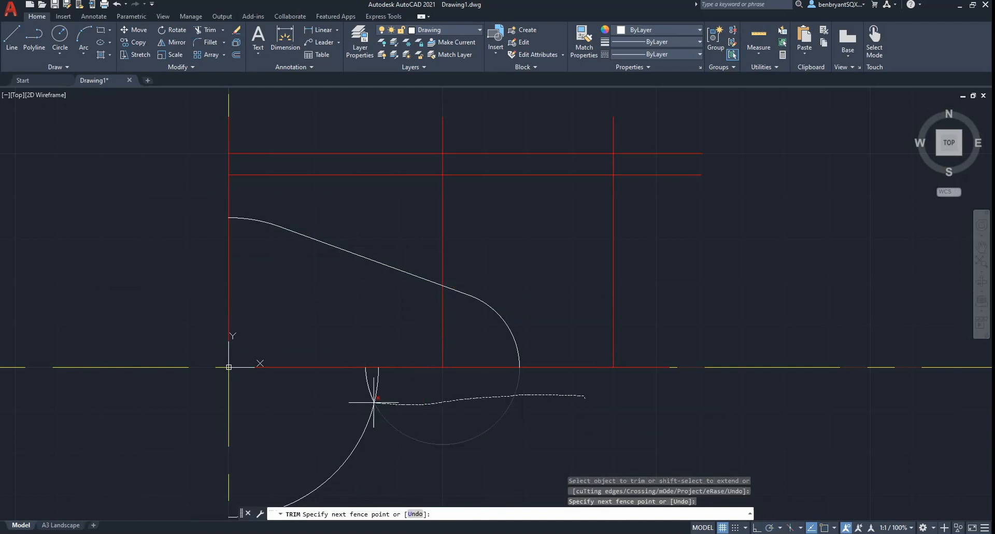
left_click_drag(366, 465, 364, 466)
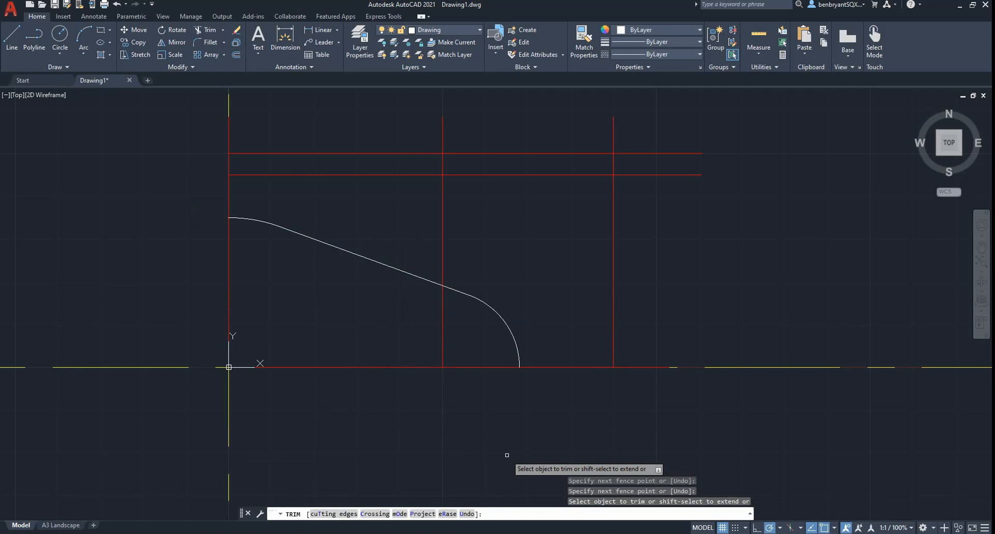
Draw a vertical line up the rightmost construction line from the horizontal centre line, ending just below the lower of the two upper horizontal construction lines
key("alt+Tab")
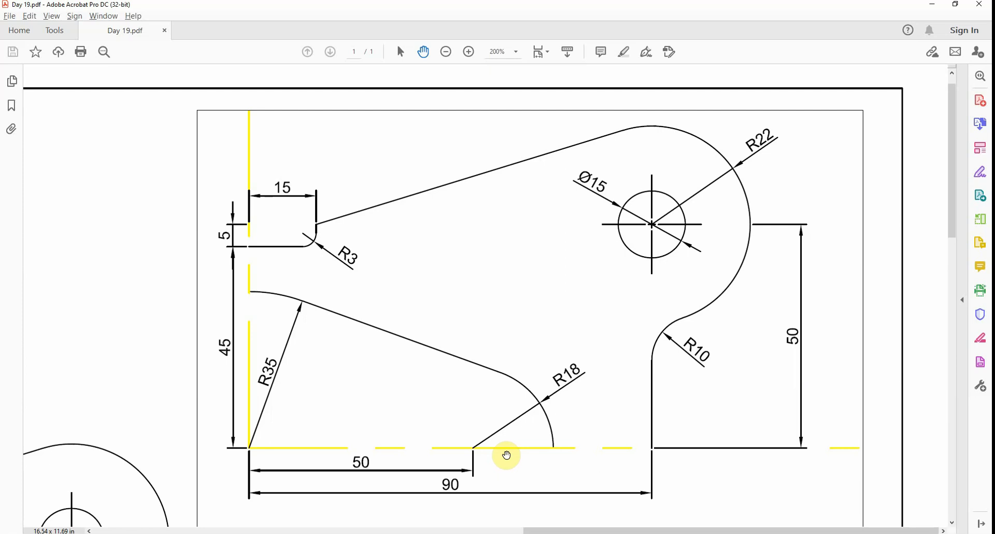
key("alt+Tab")
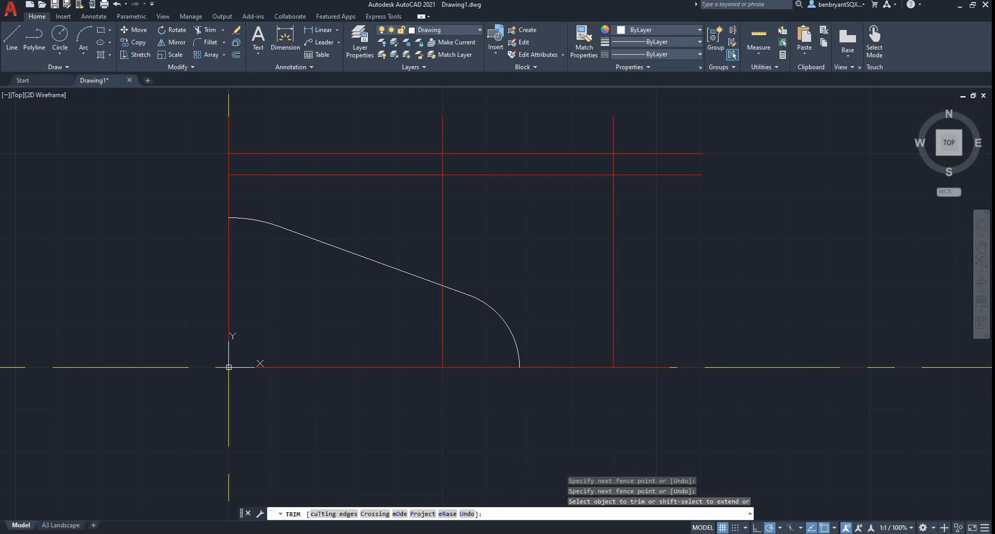
key("Escape")
key("Return")
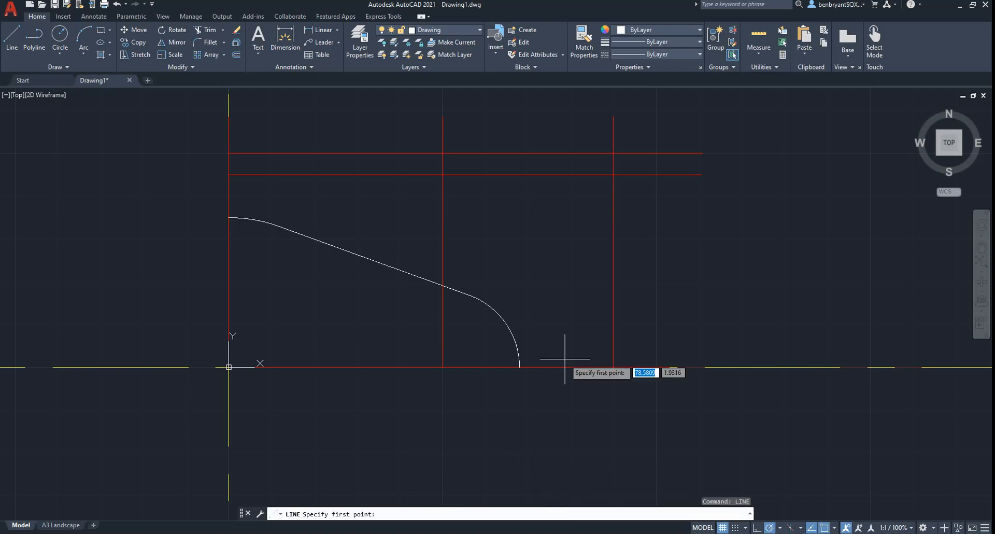
left_click(613, 367)
left_click(613, 197)
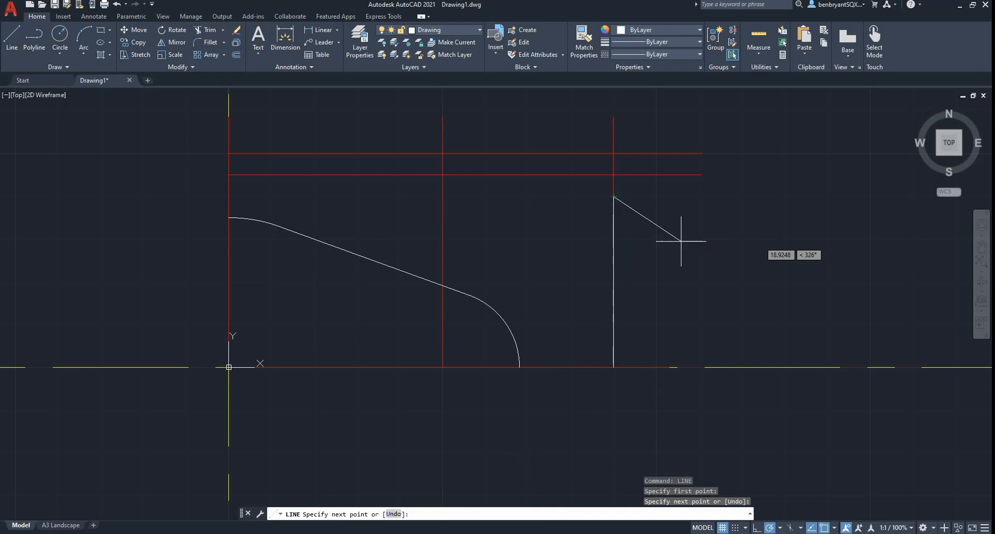
key("Escape")
Draw a circle of radius 22 centred where the rightmost vertical construction line meets the uppermost horizontal one
key("alt+Tab")
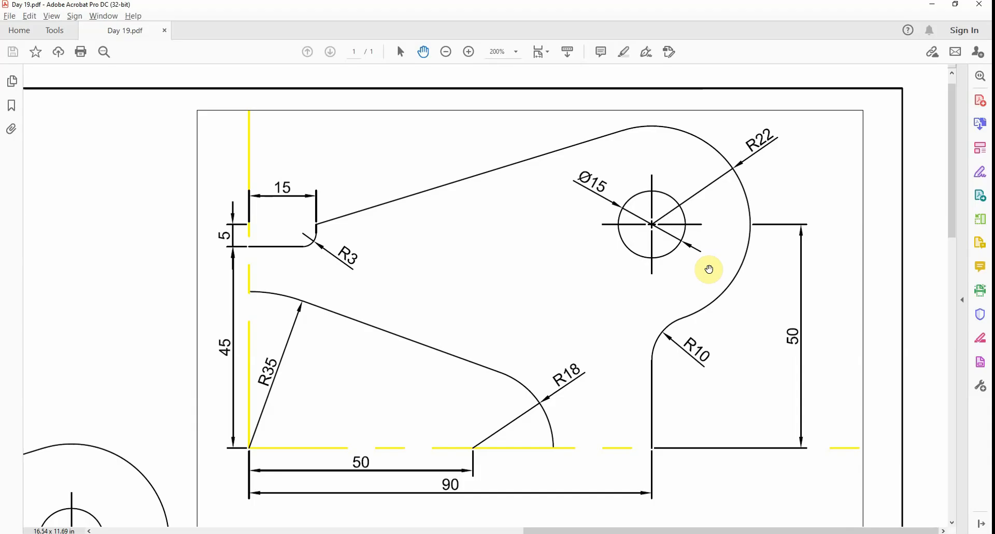
key("alt+Tab")
type("c")
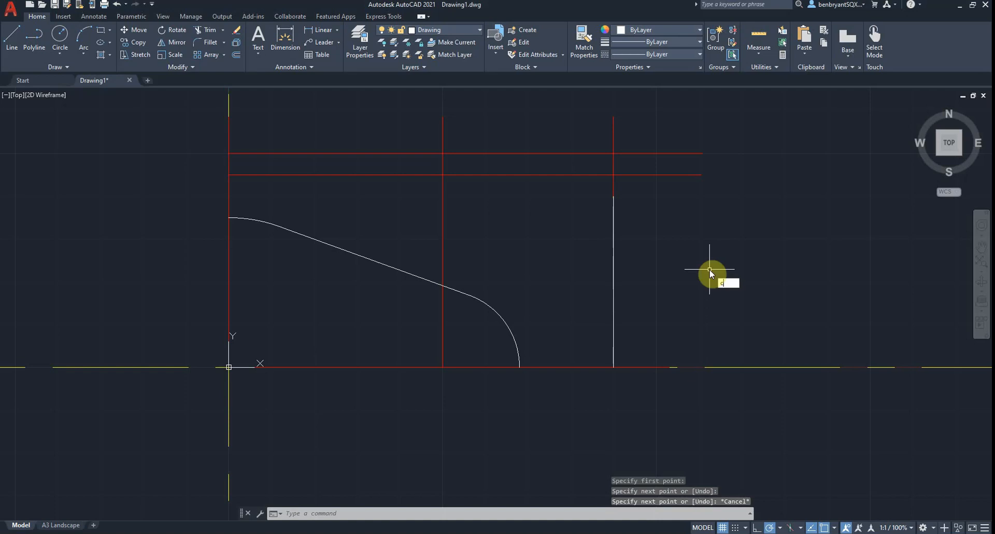
key("Return")
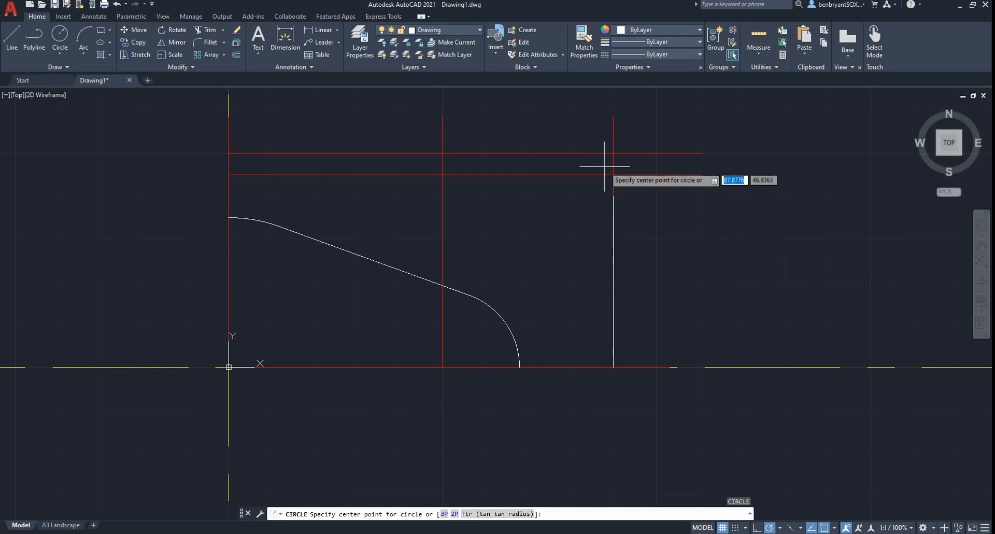
key("alt+Tab")
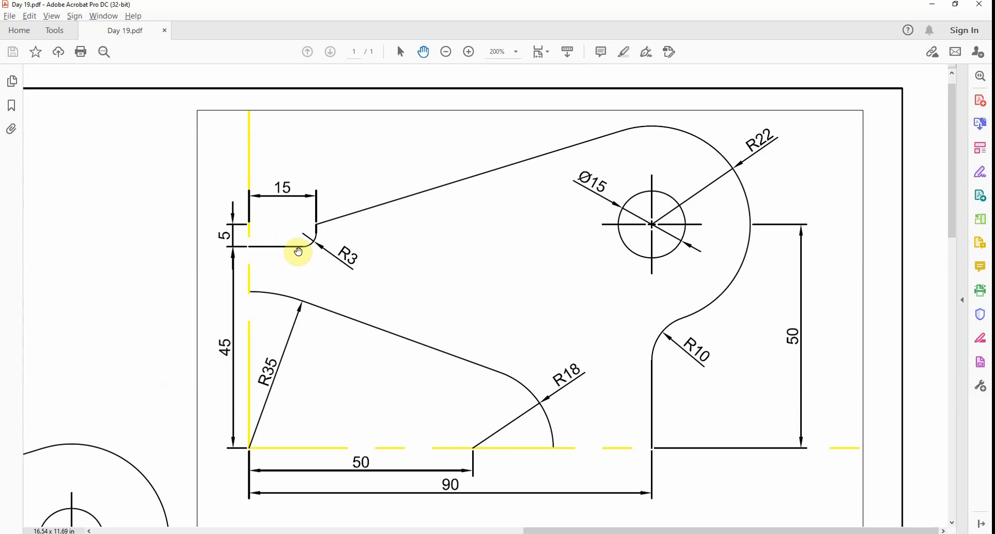
key("alt+Tab")
left_click(613, 153)
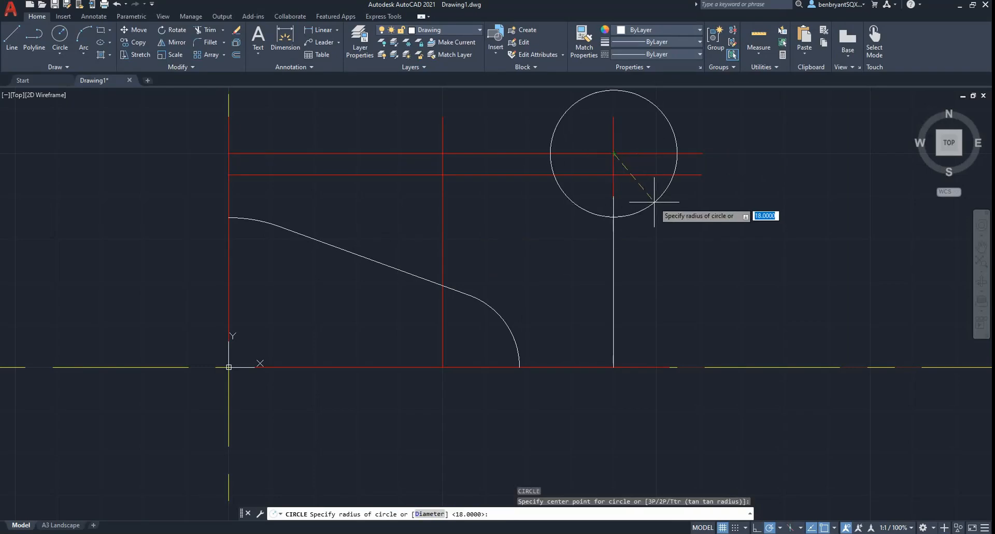
key("Return")
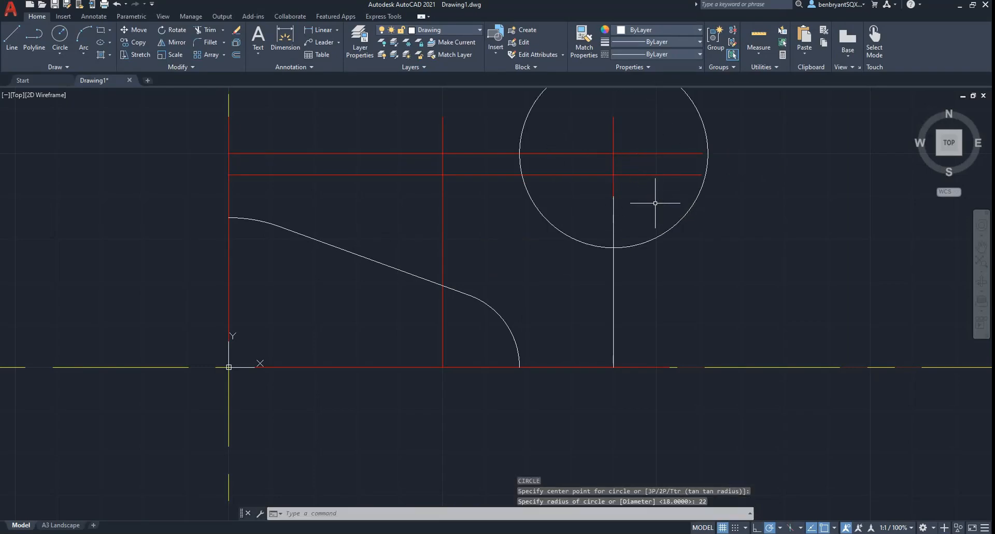
Draw a circle of diameter 15 concentric with the radius 22 circle
mouse_move(625, 218)
middle_mouse_down()
mouse_move(661, 302)
mouse_move(644, 317)
middle_mouse_up()
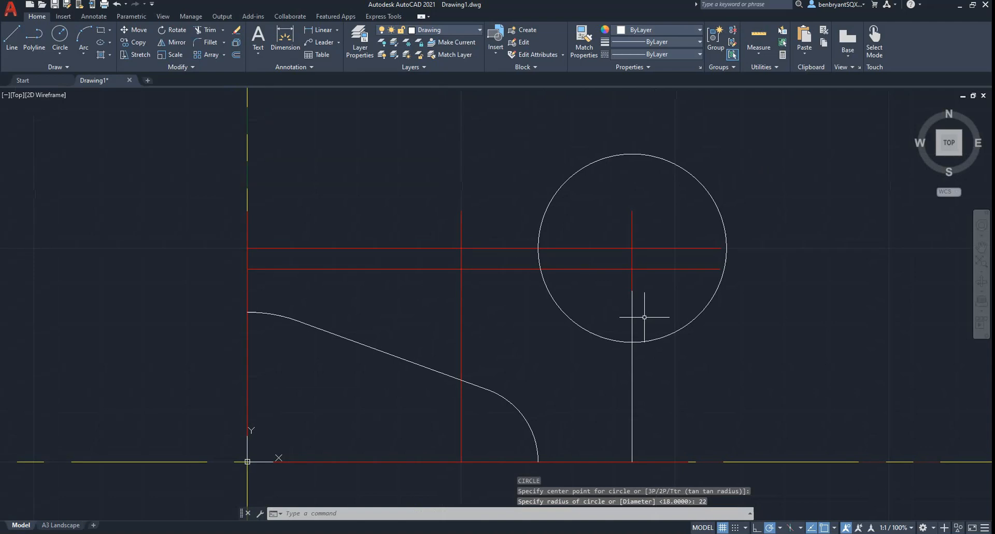
key("alt+Tab")
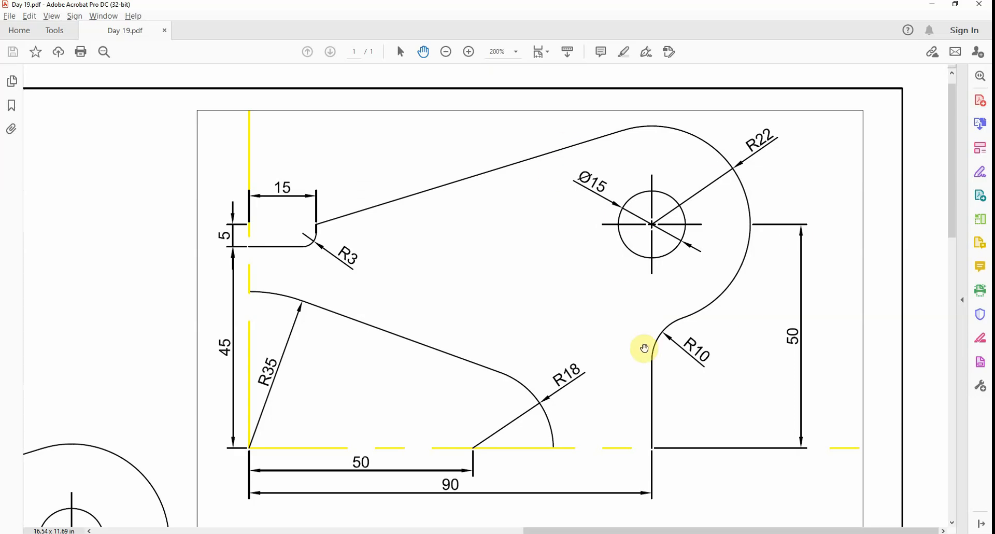
key("alt+Tab")
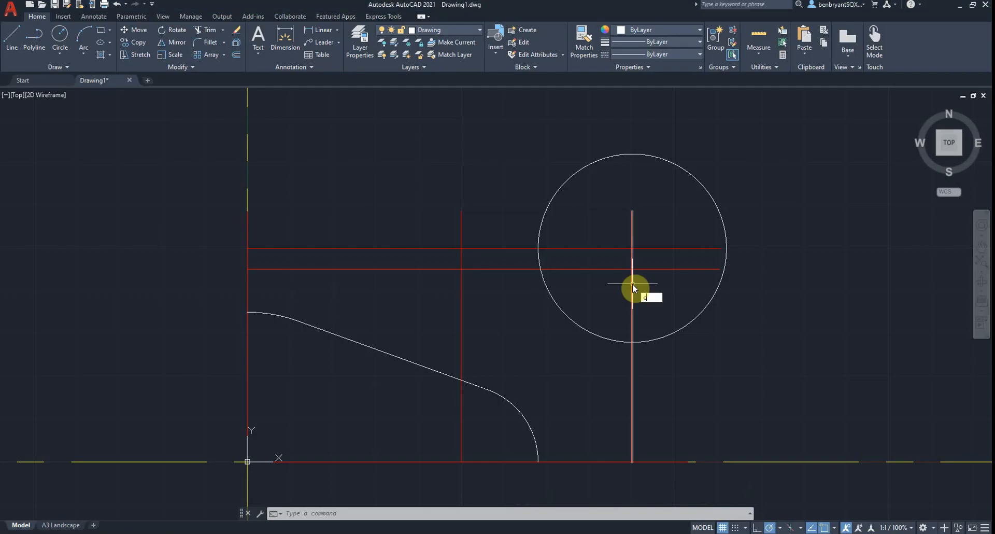
type("c")
key("Return")
left_click(631, 249)
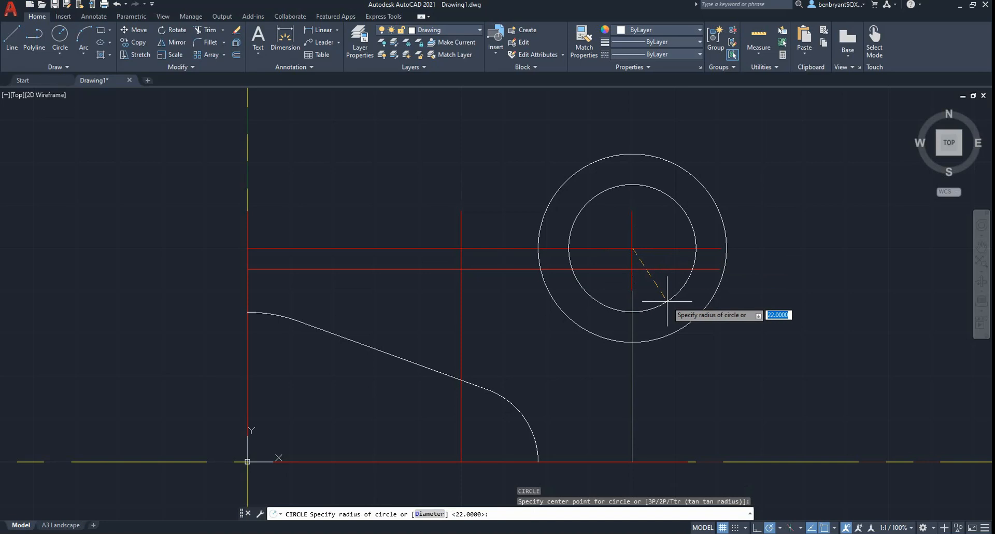
type("d")
key("Return")
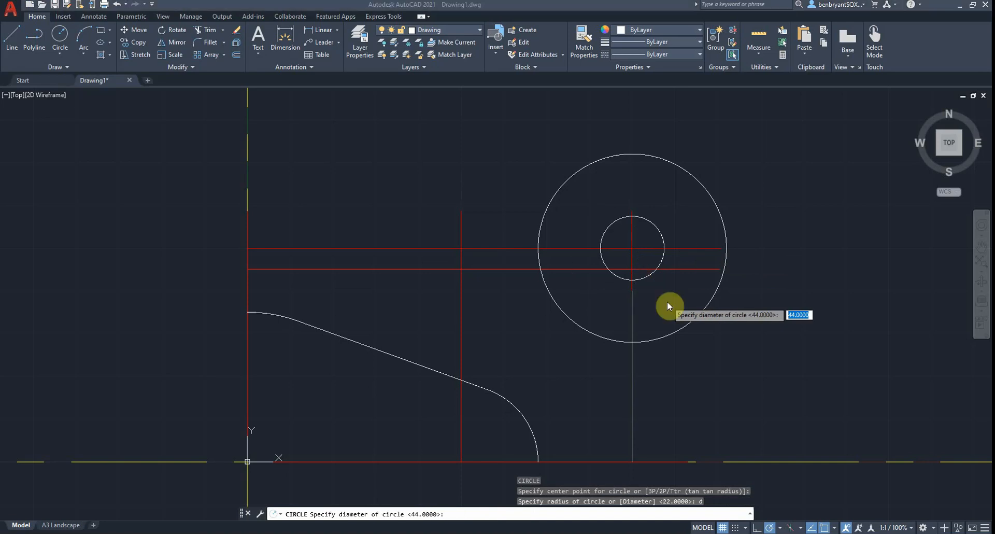
key("alt+Tab")
key("alt+Tab")
key("Return")
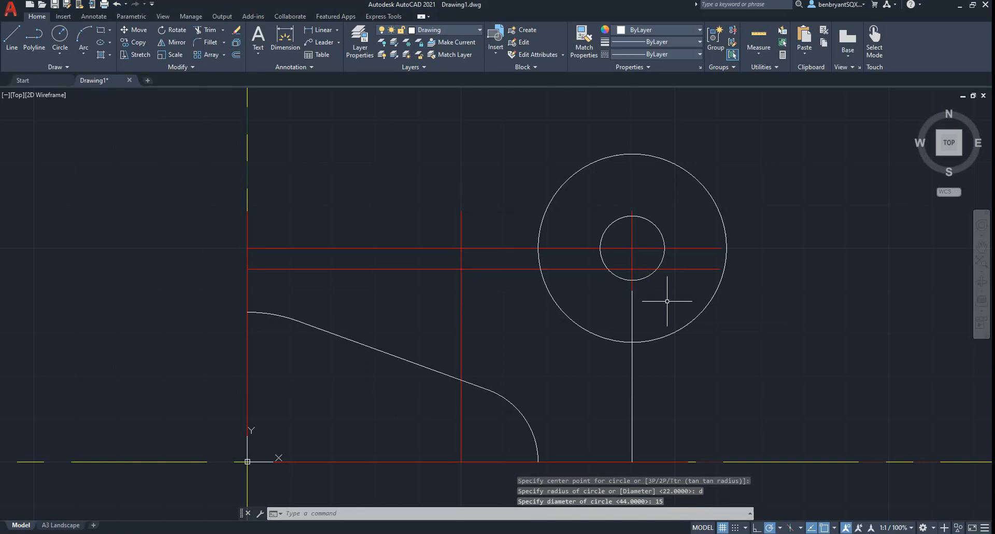
Draw a horizontal line from the vertical centre line along the lower of the two upper construction lines, ending before the middle vertical construction line
key("alt+Tab")
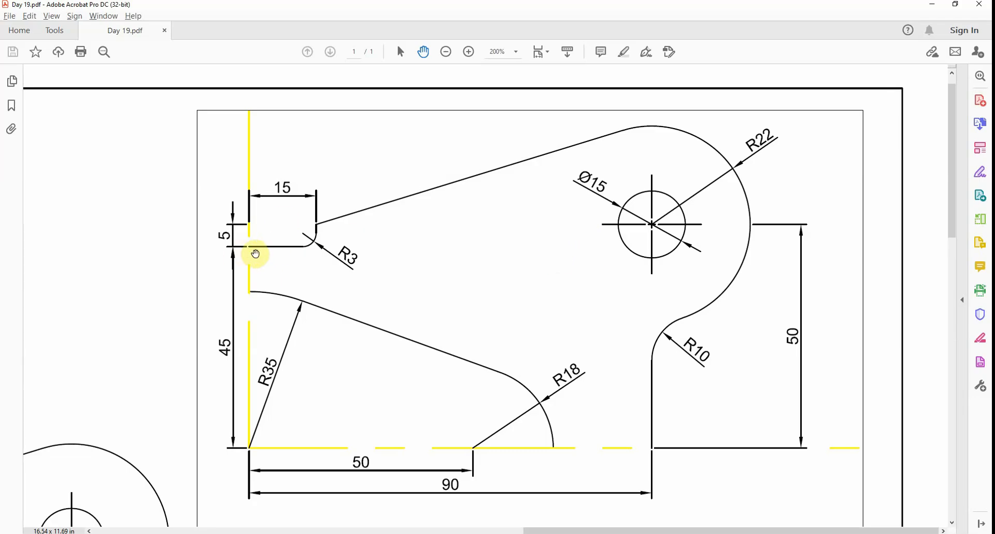
key("alt+Tab")
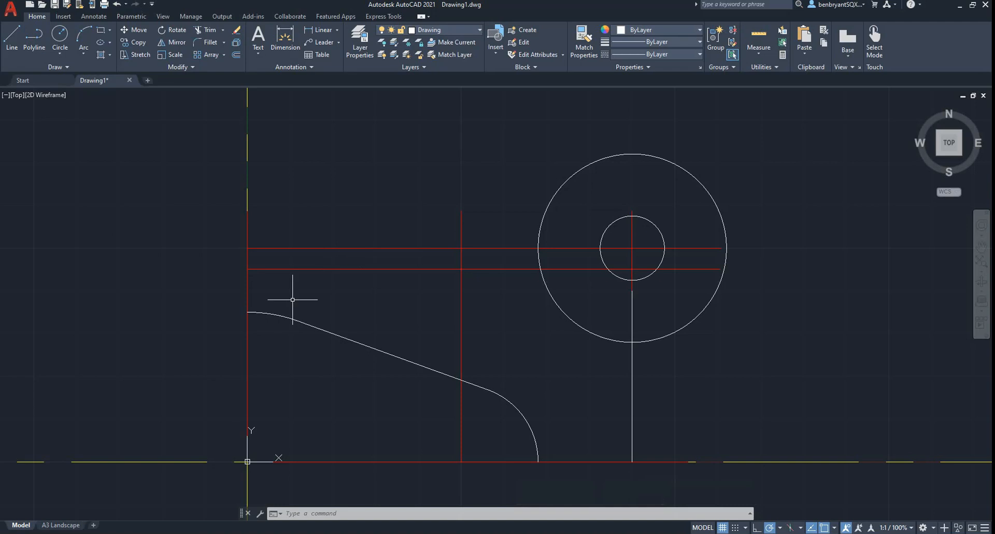
left_click(11, 36)
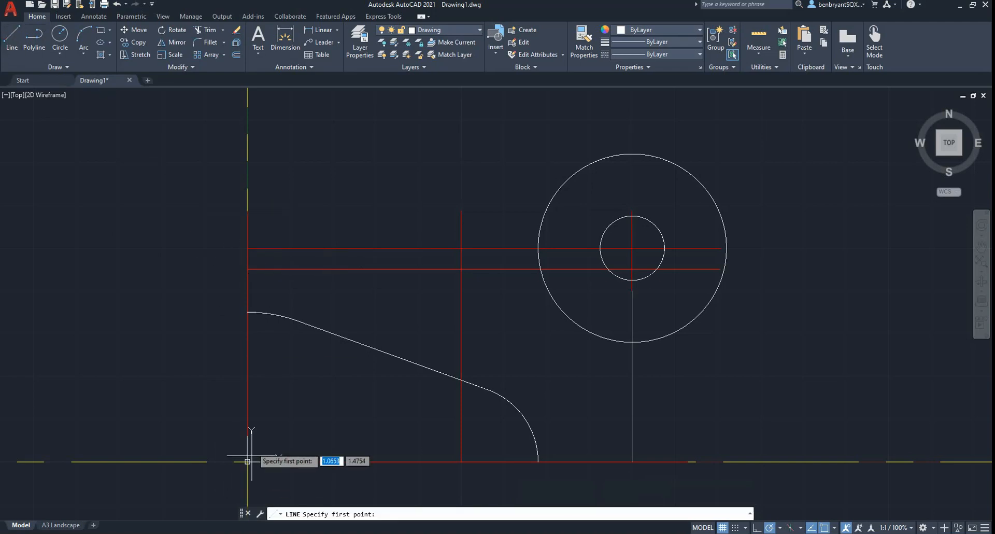
left_click(248, 269)
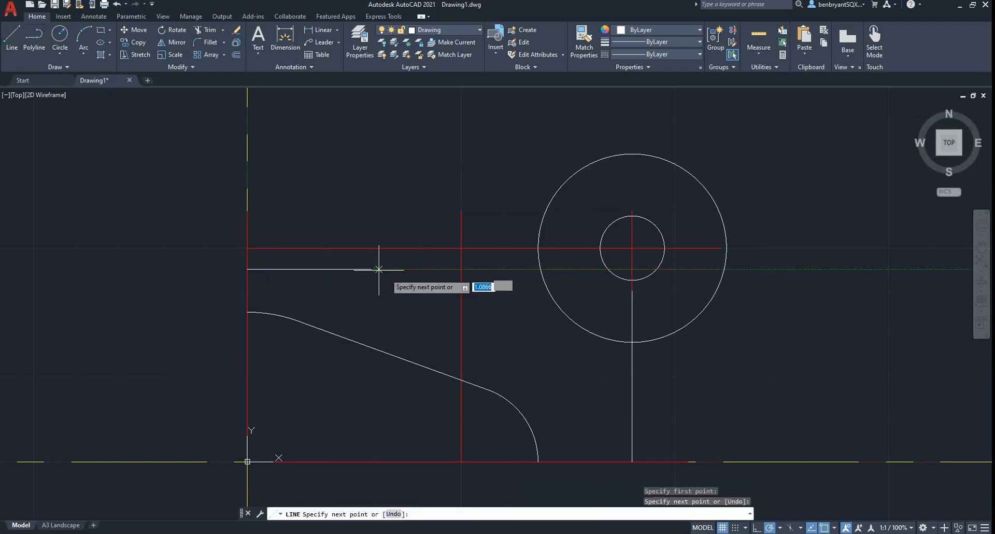
key("Escape")
Offset the leftmost vertical construction line 15 to the right, following the notch width in the Day 19 PDF
key("alt+Tab")
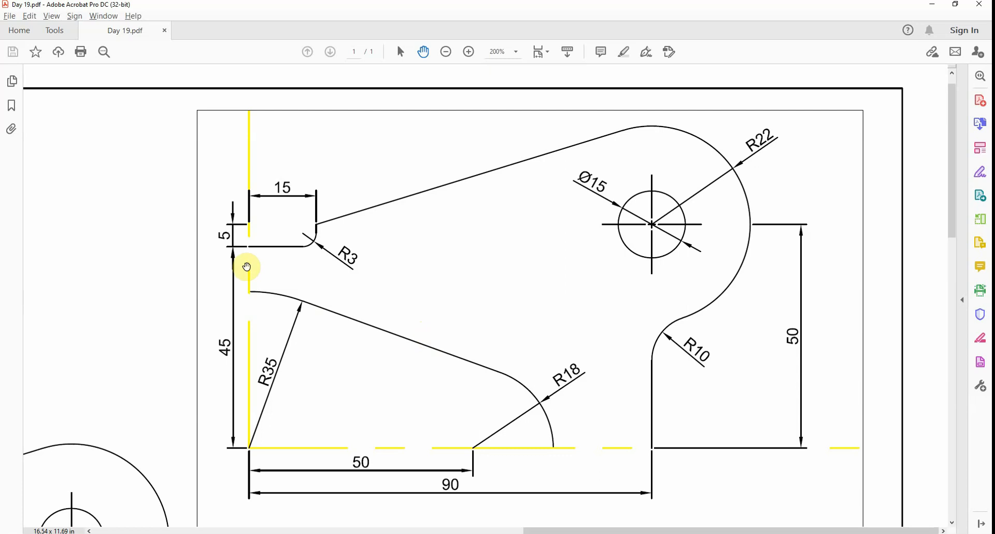
key("alt+Tab")
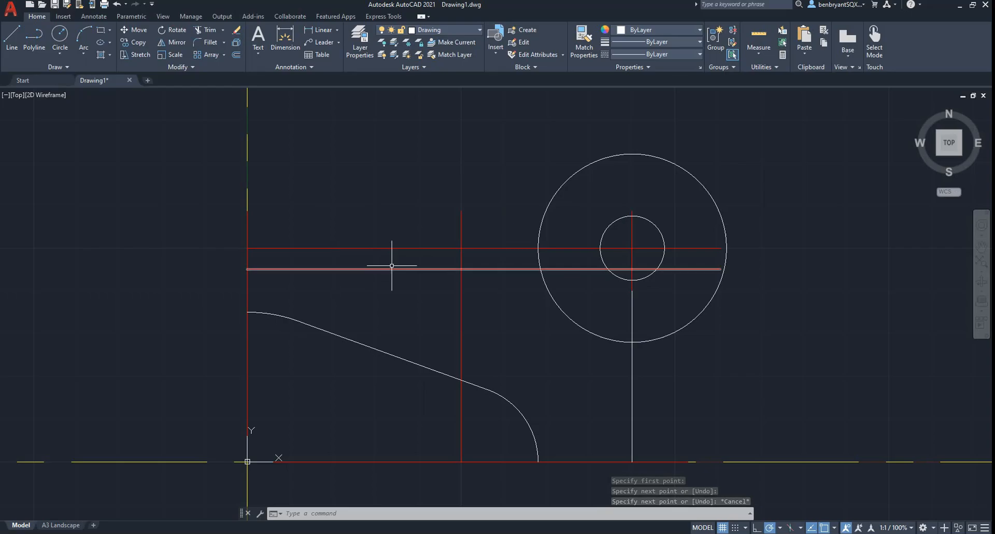
type("offset")
key("Return")
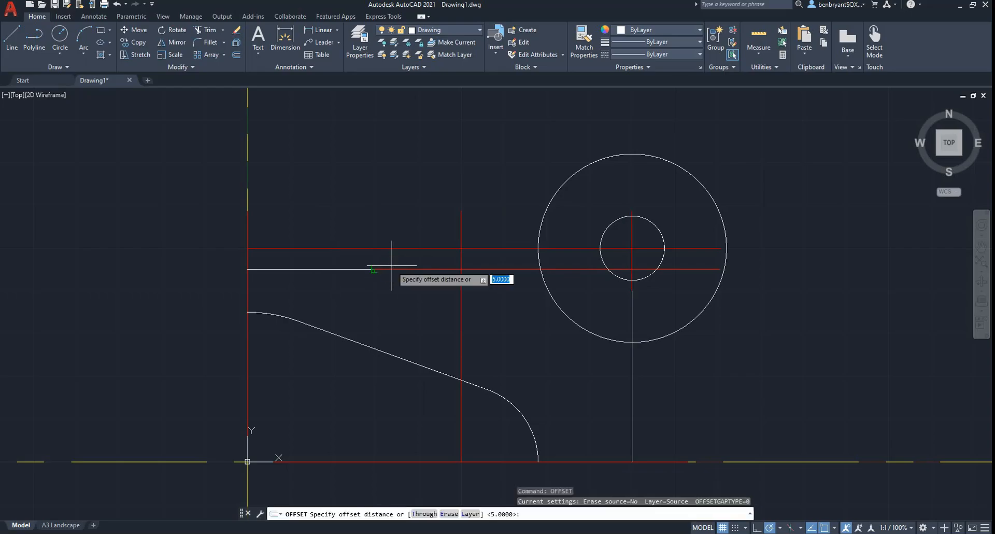
key("Return")
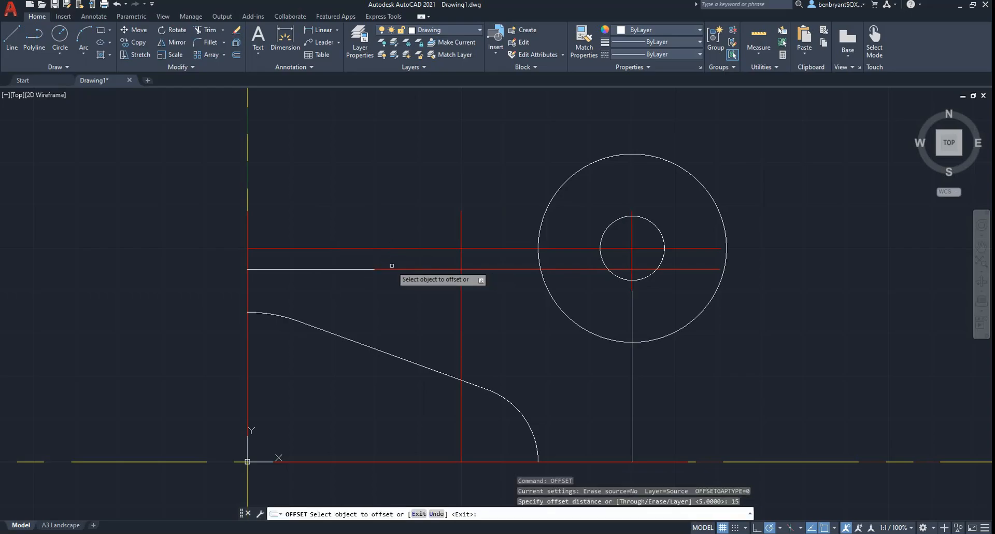
left_click(249, 225)
left_click(289, 222)
key("Escape")
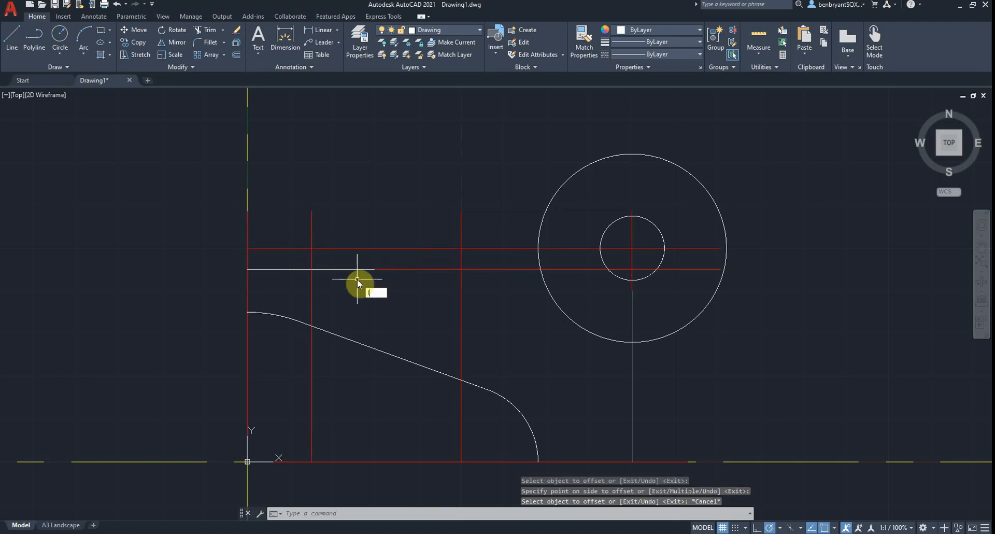
Draw a short vertical line on the new offset line, from the lower to the upper of the two upper horizontal construction lines
key("Return")
left_click(311, 269)
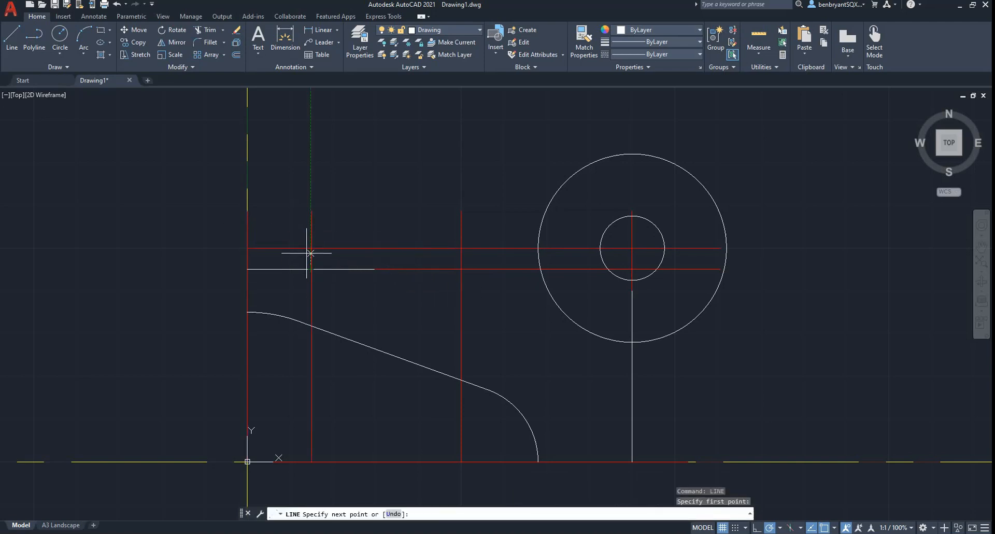
left_click(311, 247)
key("Escape")
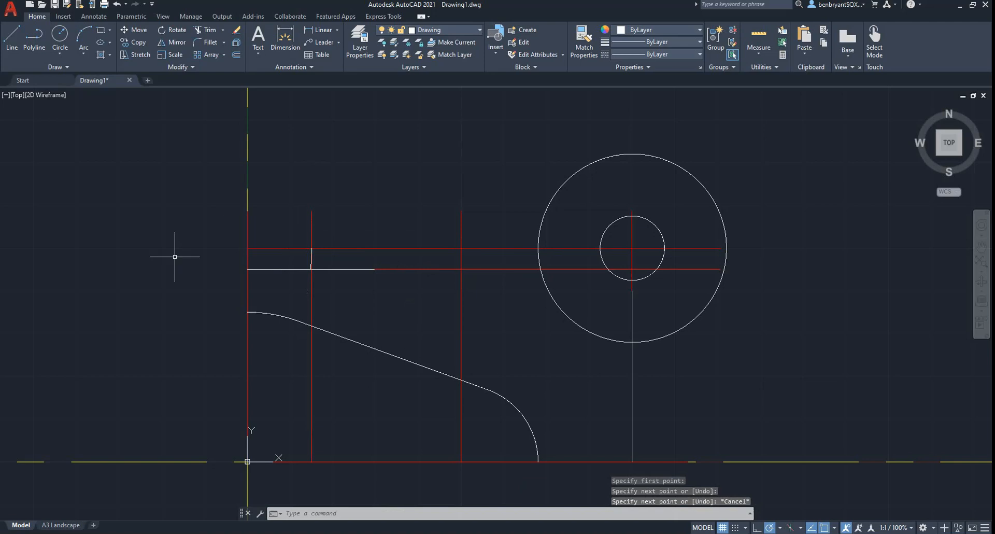
Stretch the short notch line's lower endpoint onto the intersection of the notch construction lines so it is vertical
scroll(175, 257, "up", 4)
left_click(520, 272)
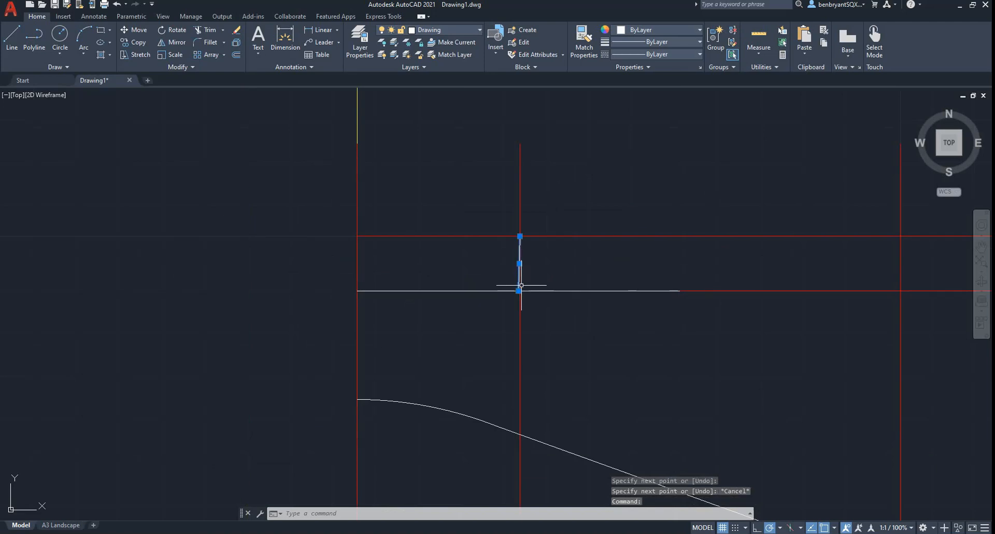
scroll(516, 290, "up", 2)
left_click(516, 291)
key("Escape")
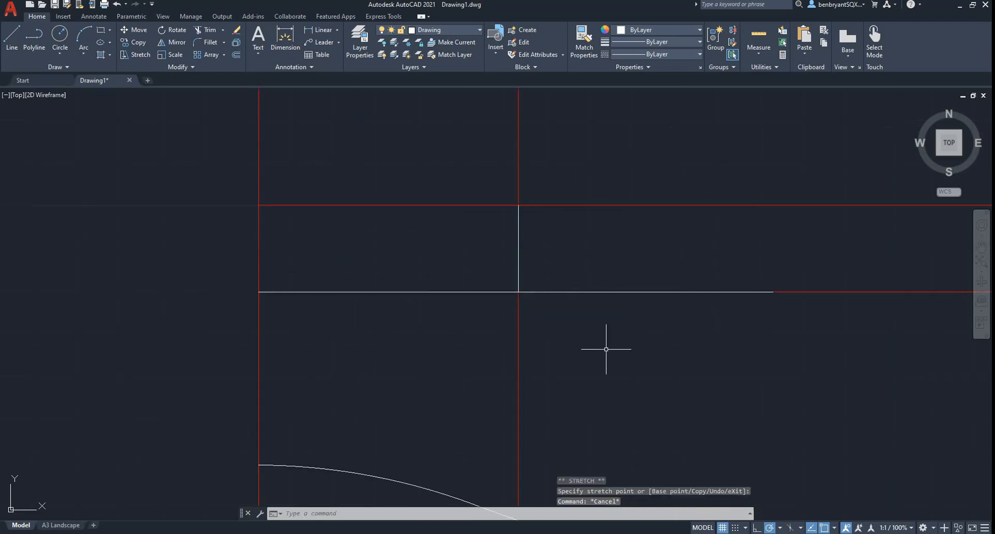
scroll(573, 262, "down", 2)
Following the Day 19 PDF, draw a sloped line from the top of the short notch line tangent to the radius 22 circle
key("alt+Tab")
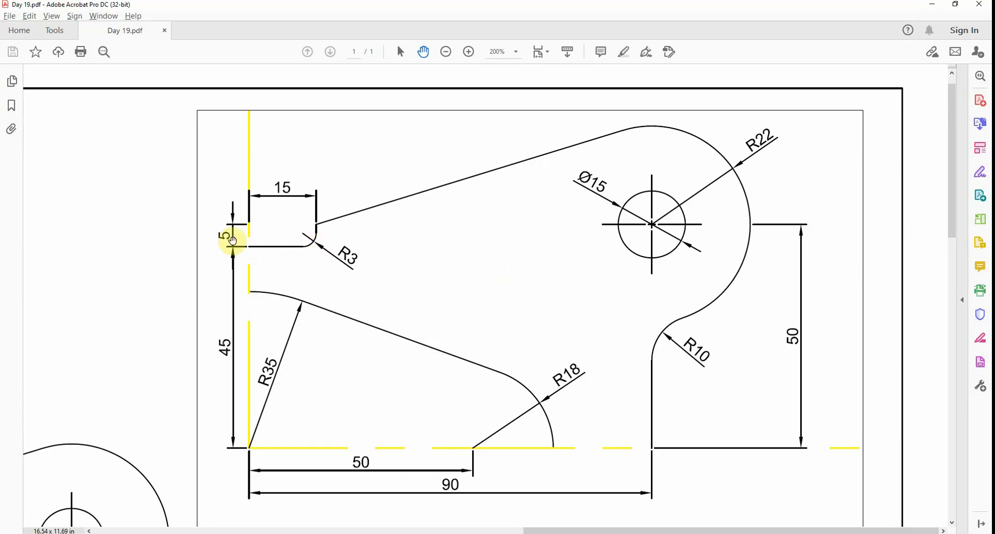
key("alt+Tab")
scroll(631, 240, "down", 5)
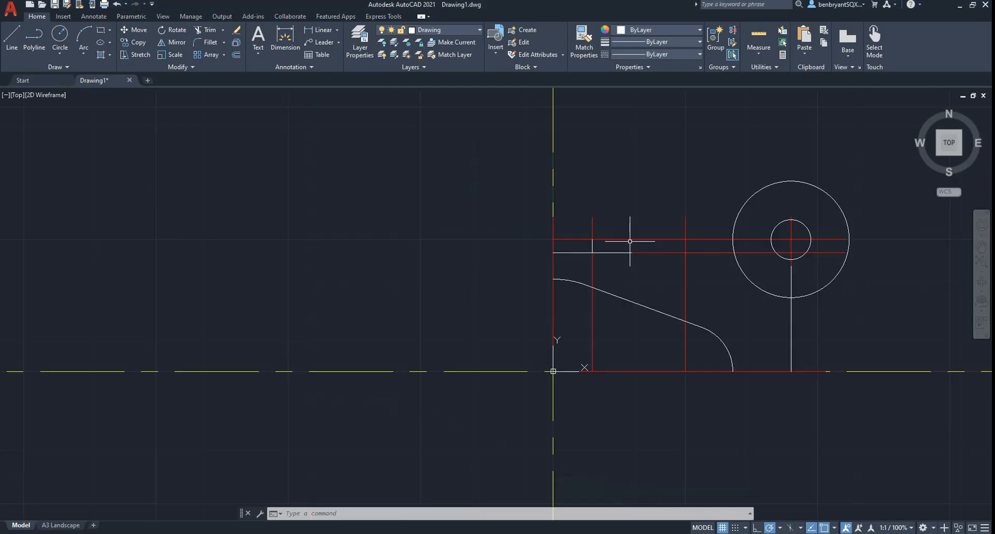
scroll(629, 240, "up", 2)
middle_click_drag(628, 240, 449, 272)
type("l")
key("Return")
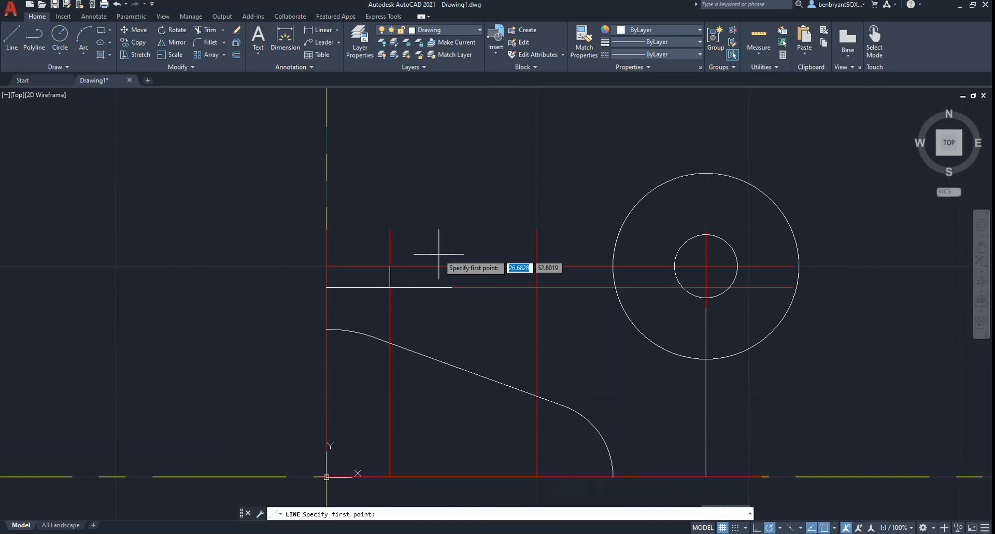
left_click(390, 266)
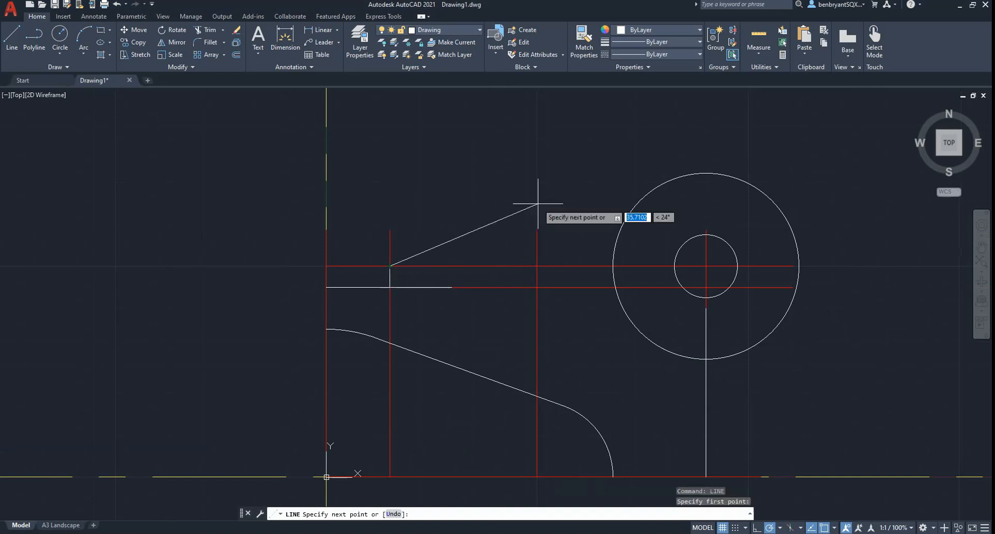
left_click(678, 178)
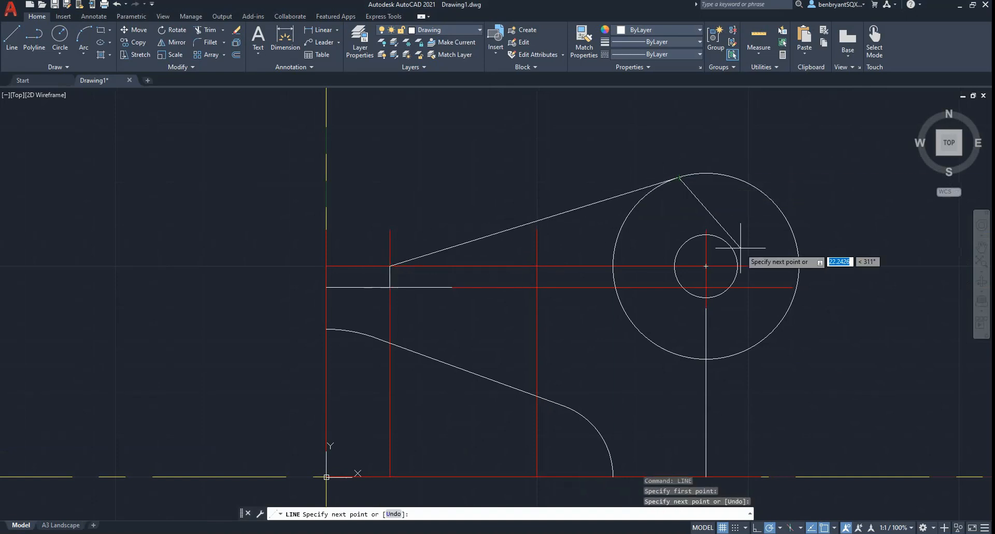
key("Escape")
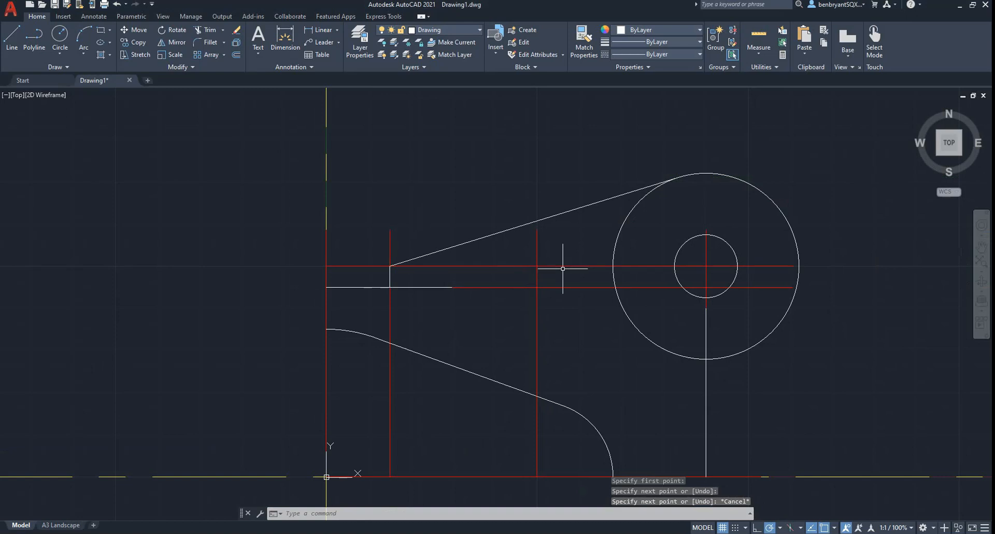
Trim the radius 22 circle's inner portion, the part of the vertical edge inside it, and the notch floor's excess beyond the short vertical line
key("alt+Tab")
key("alt+Tab")
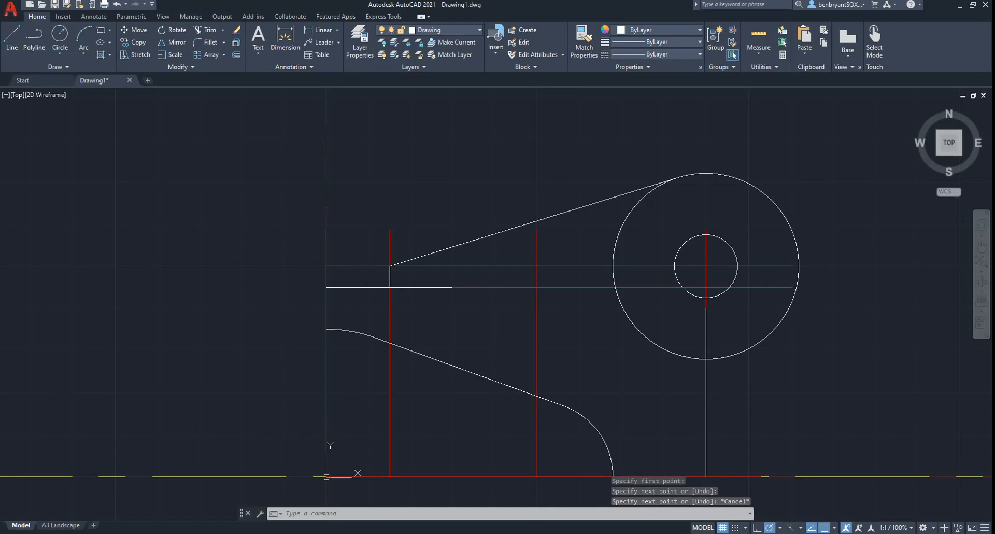
type("tr")
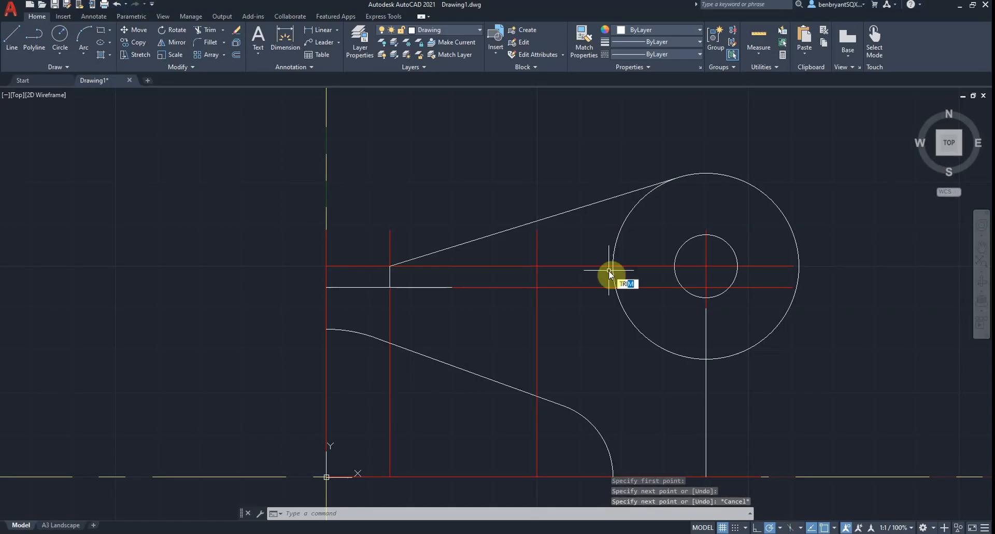
type("i")
key("Return")
type("t")
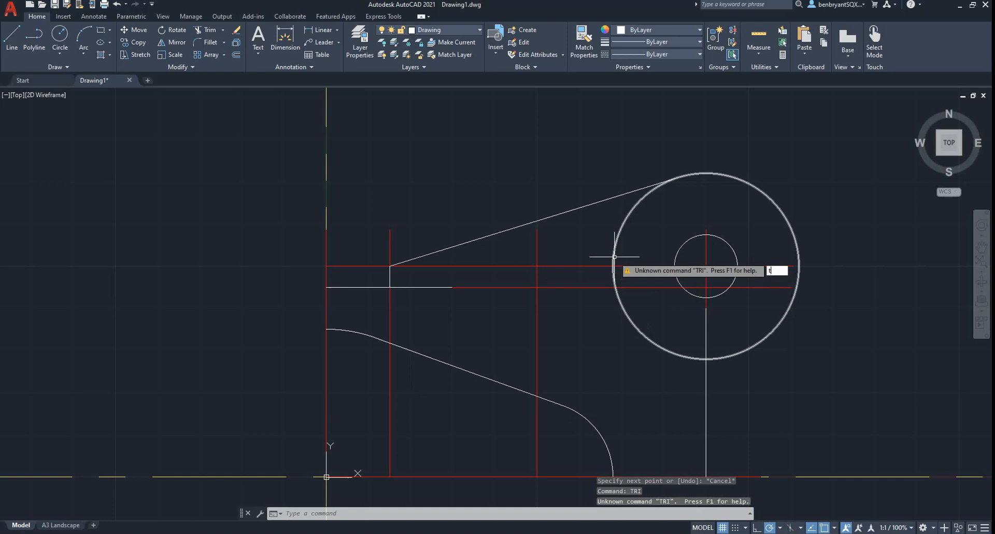
type("r")
key("Return")
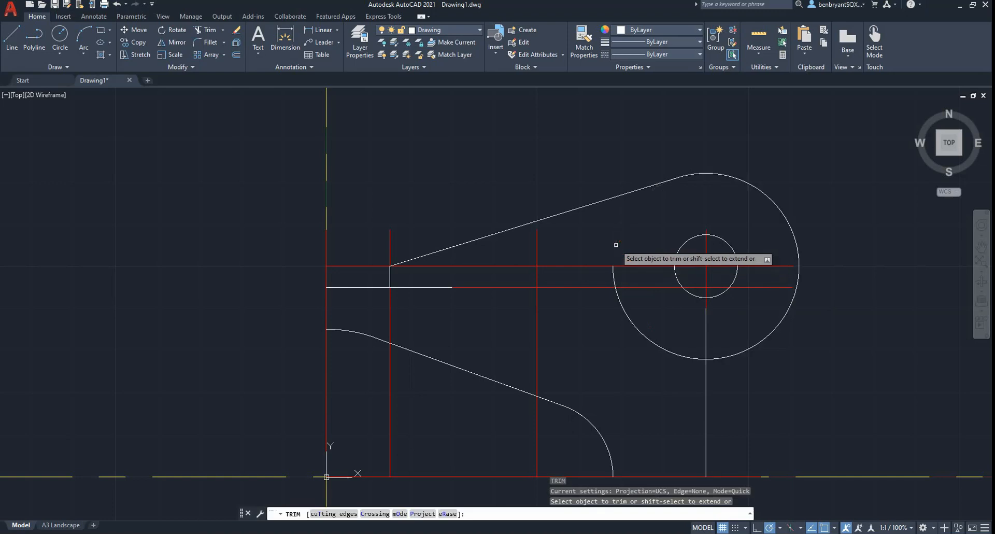
left_click(621, 309)
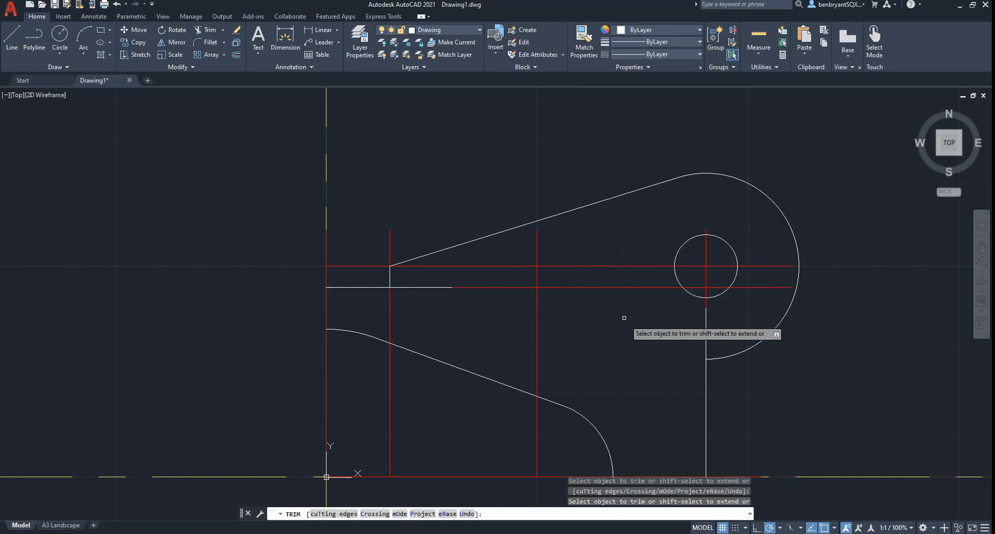
left_click(705, 327)
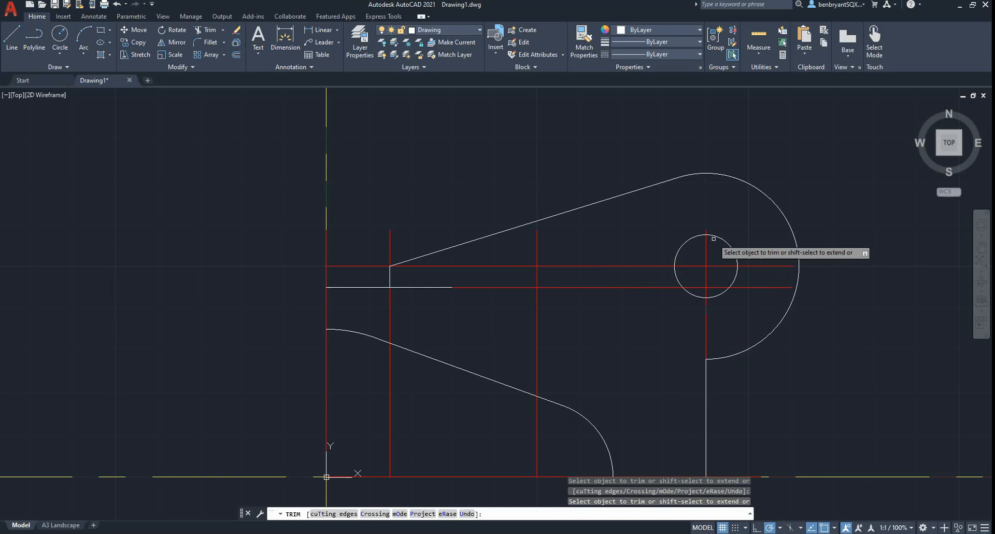
left_click(440, 287)
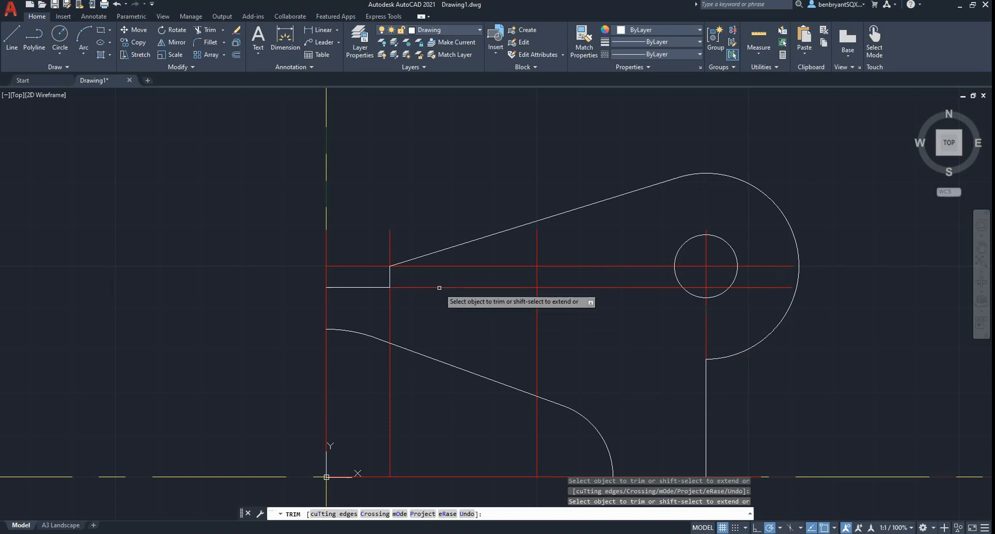
mouse_move(585, 363)
middle_mouse_down()
mouse_move(553, 340)
mouse_move(477, 320)
middle_mouse_up()
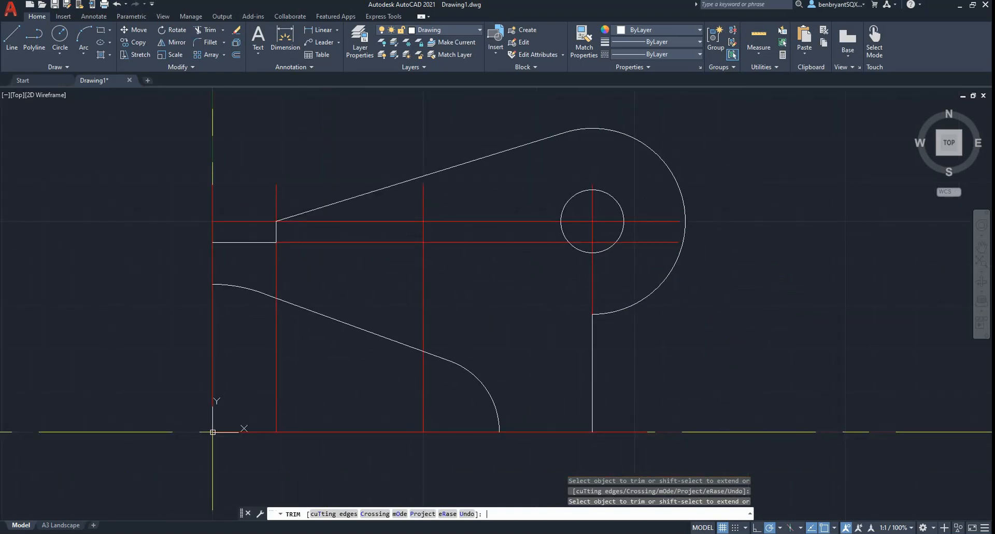
Fillet the vertical outer edge and the radius 22 arc with a radius of 10, following the Day 19 PDF
key("alt+Tab")
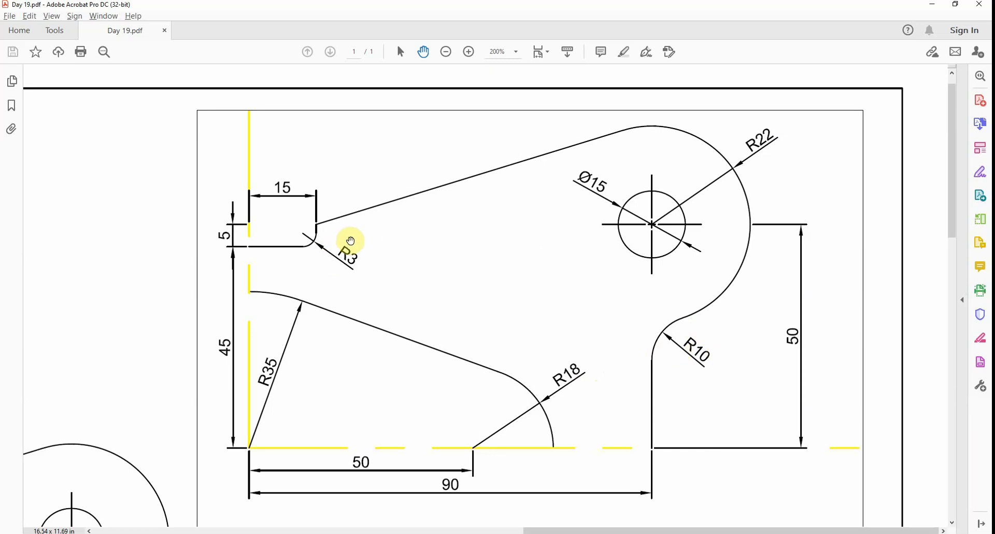
key("alt+Tab")
type("f")
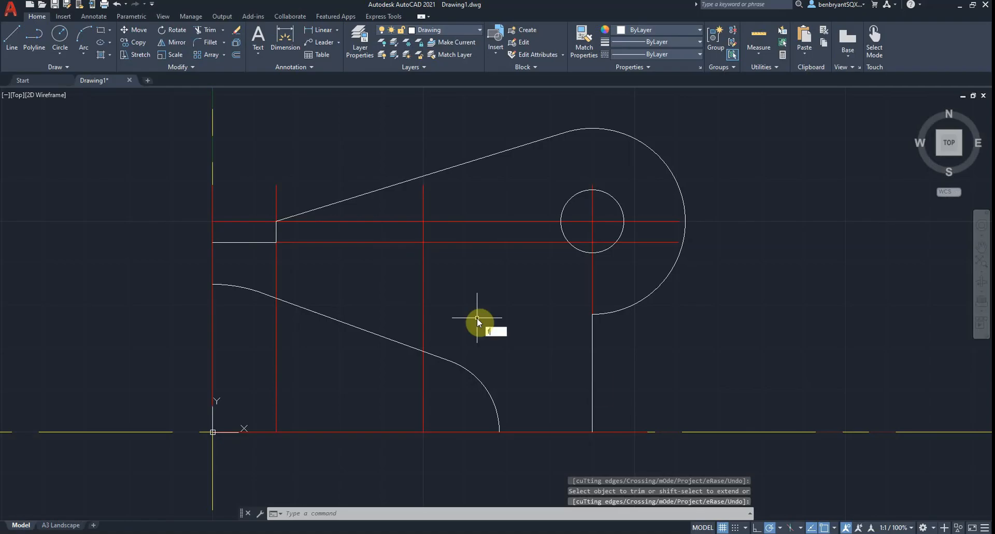
key("Return")
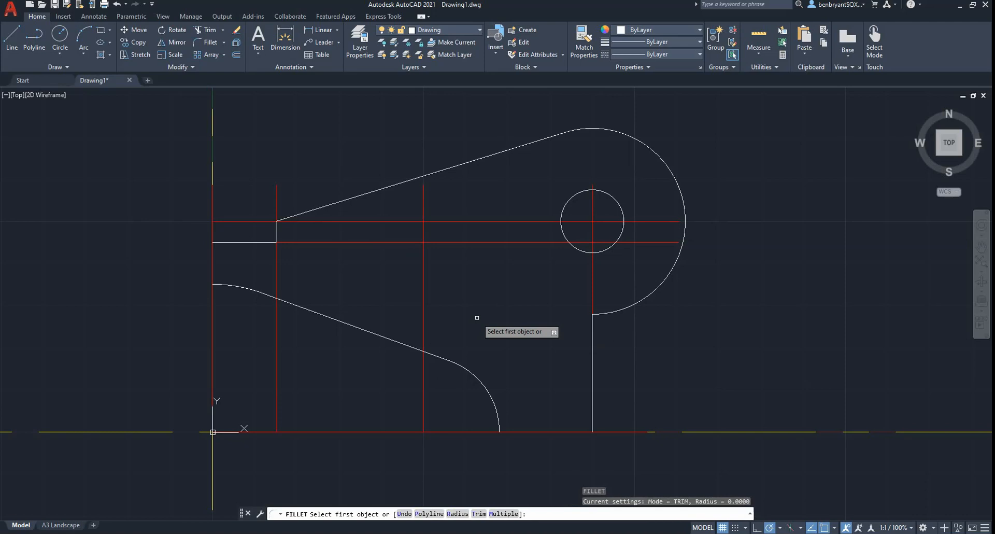
type("r")
key("Return")
key("Return")
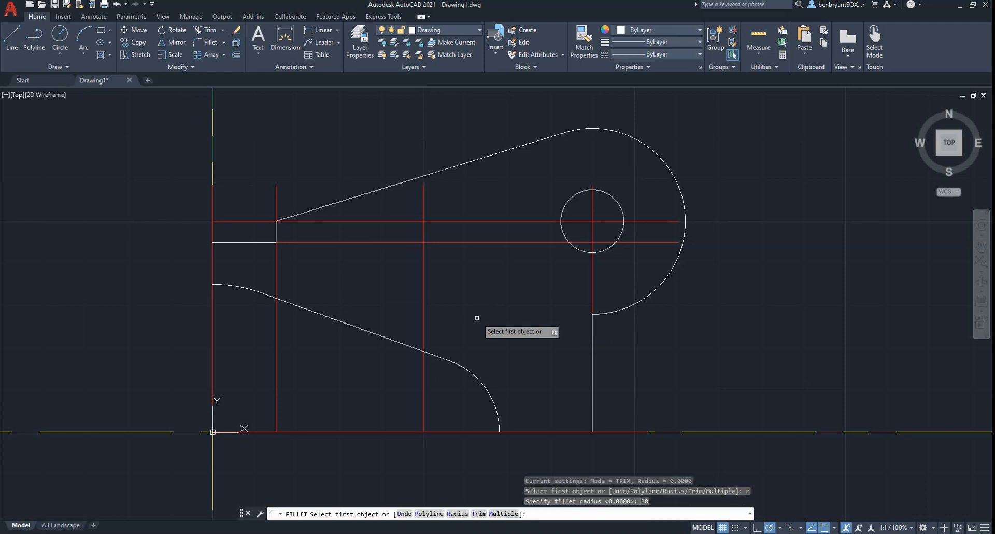
left_click(593, 342)
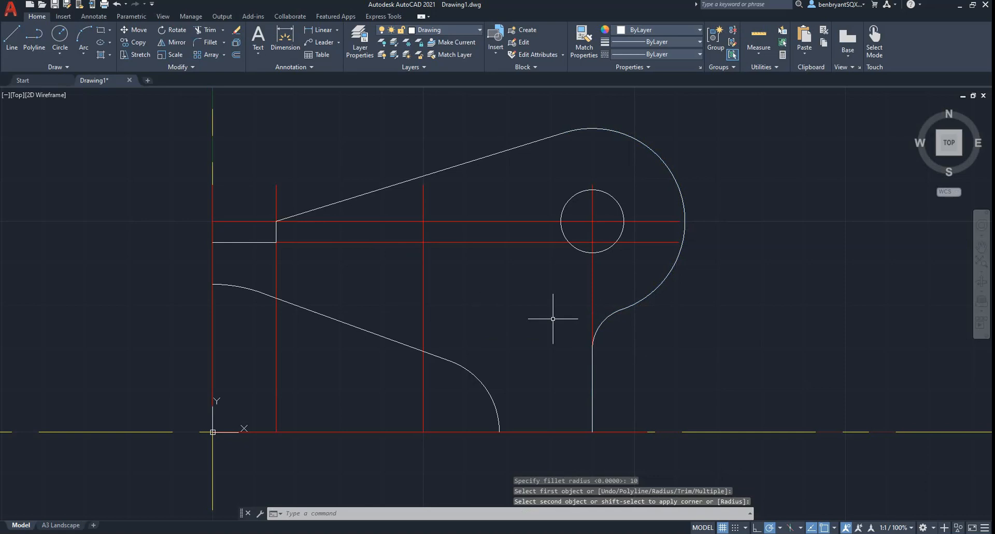
Fillet the notch corner between its short vertical line and horizontal line with a radius of 3
key("space")
type("r")
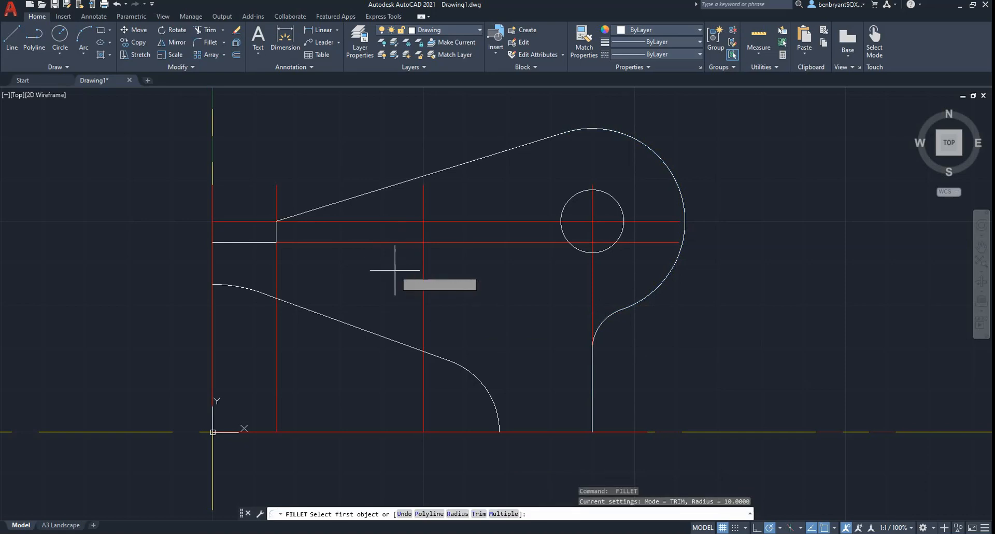
key("Return")
type("3")
key("Return")
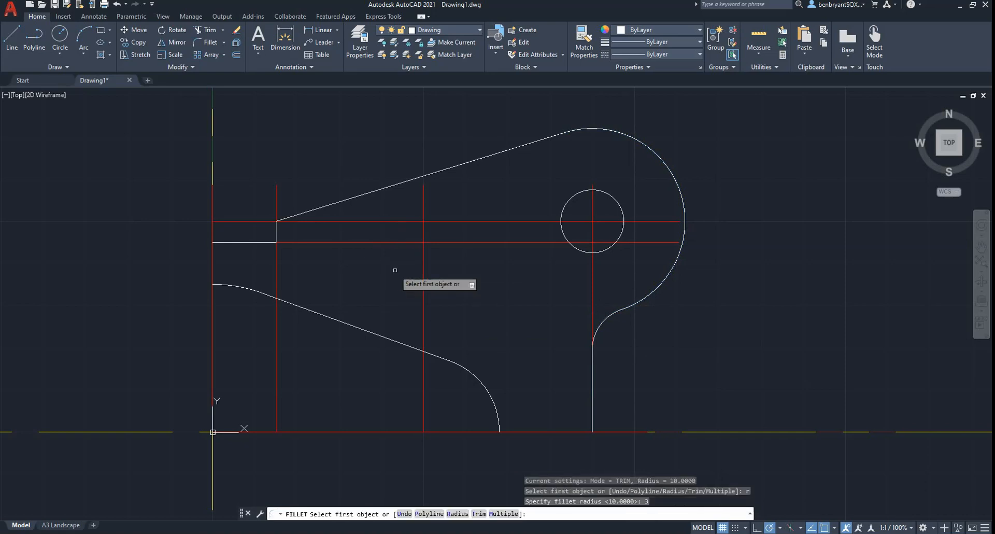
left_click(276, 231)
left_click(262, 242)
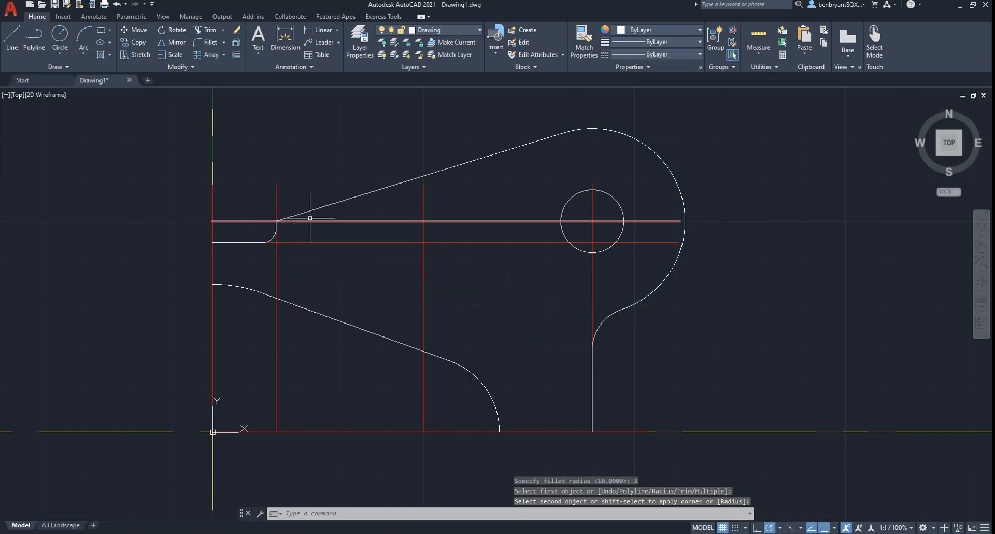
Check the dimensions in the Day 19 PDF and make Dims the current layer in AutoCAD
key("alt+Tab")
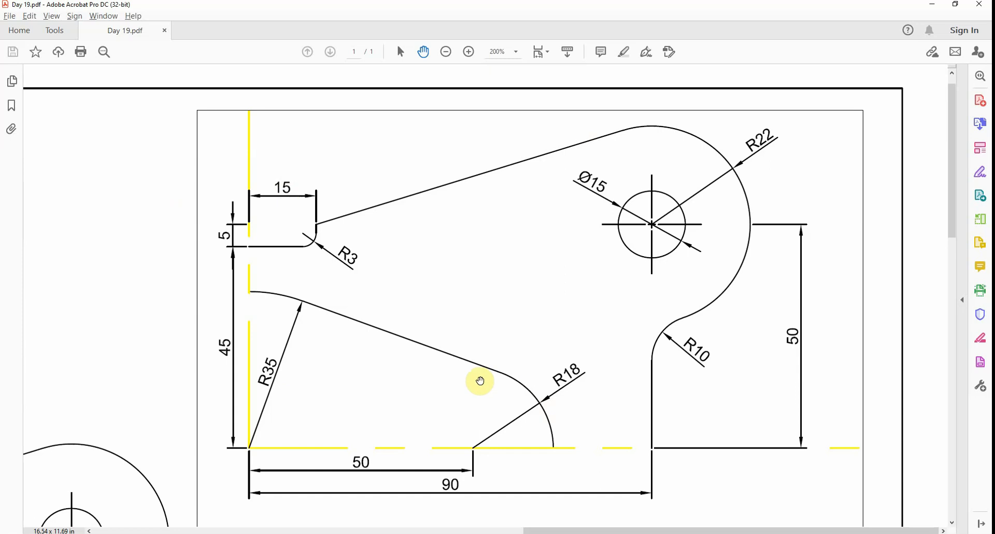
key("alt+Tab")
scroll(477, 377, "down", 5)
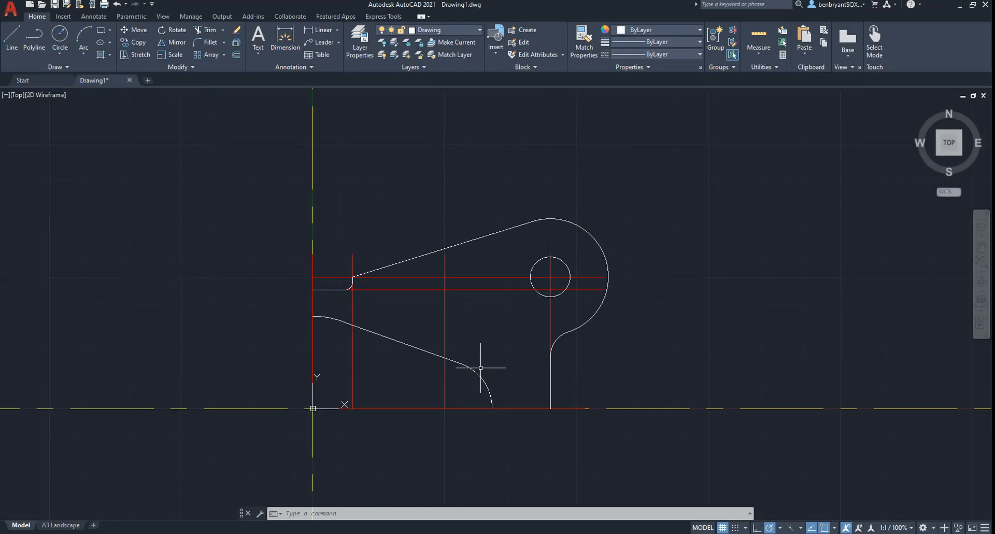
middle_click_drag(481, 365, 478, 318)
scroll(480, 316, "up", 2)
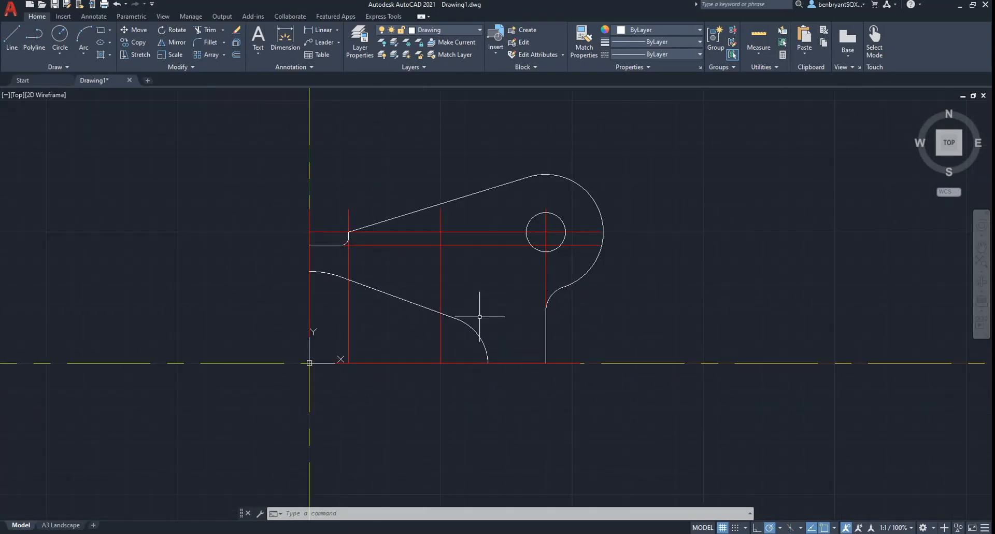
left_click(472, 30)
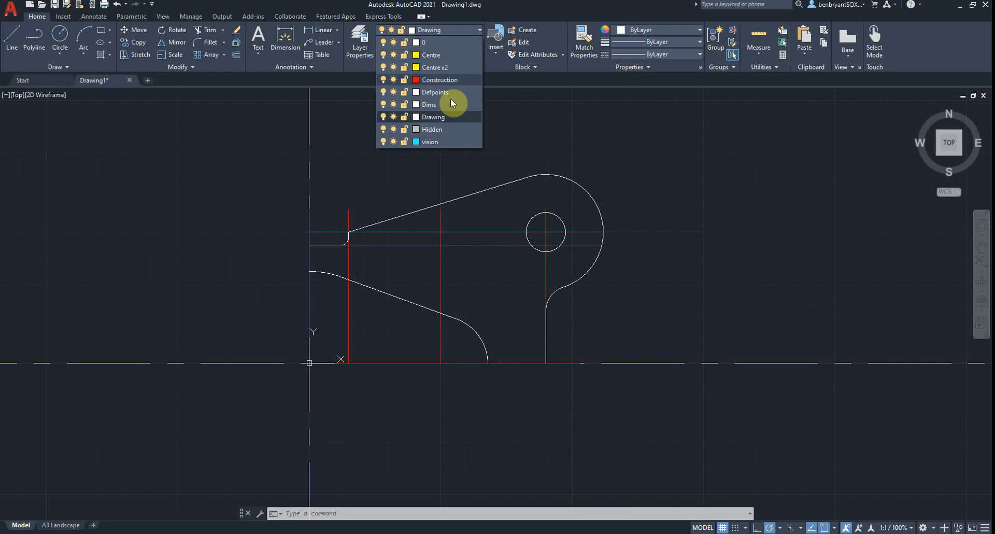
left_click(450, 104)
middle_click_drag(455, 231, 420, 269)
scroll(420, 269, "up", 2)
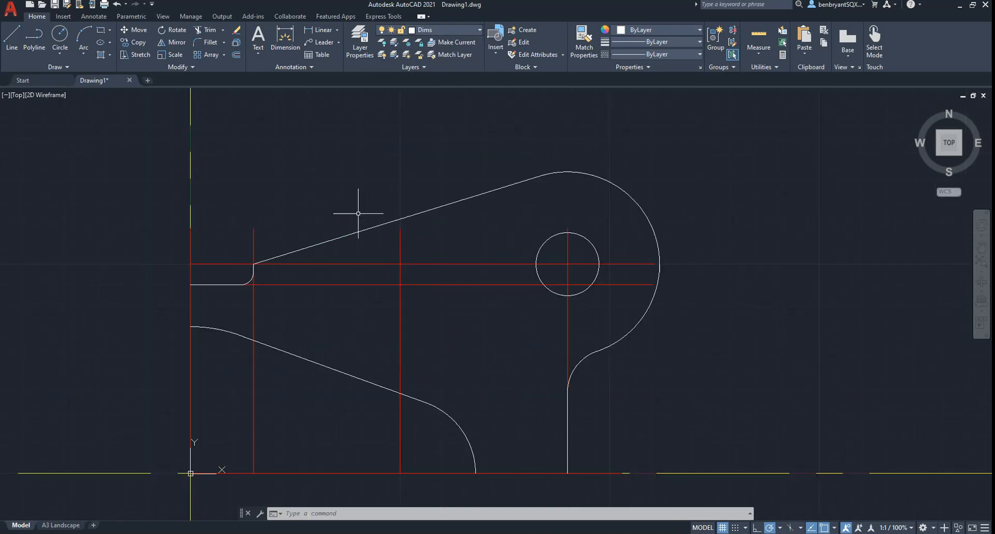
Add a horizontal linear dimension from the origin to the middle vertical construction line, placed 5 below the horizontal centre line
left_click(325, 36)
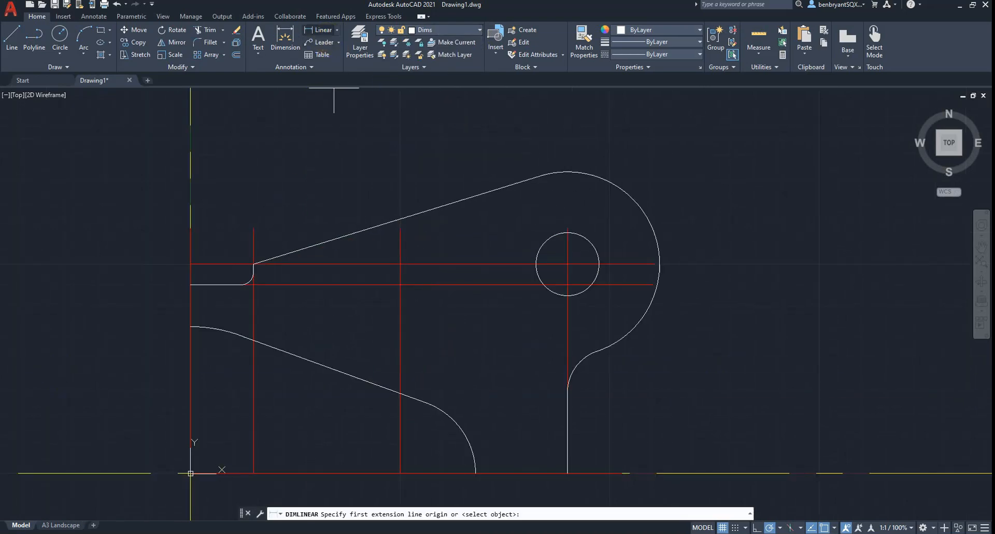
left_click(191, 473)
left_click(400, 473)
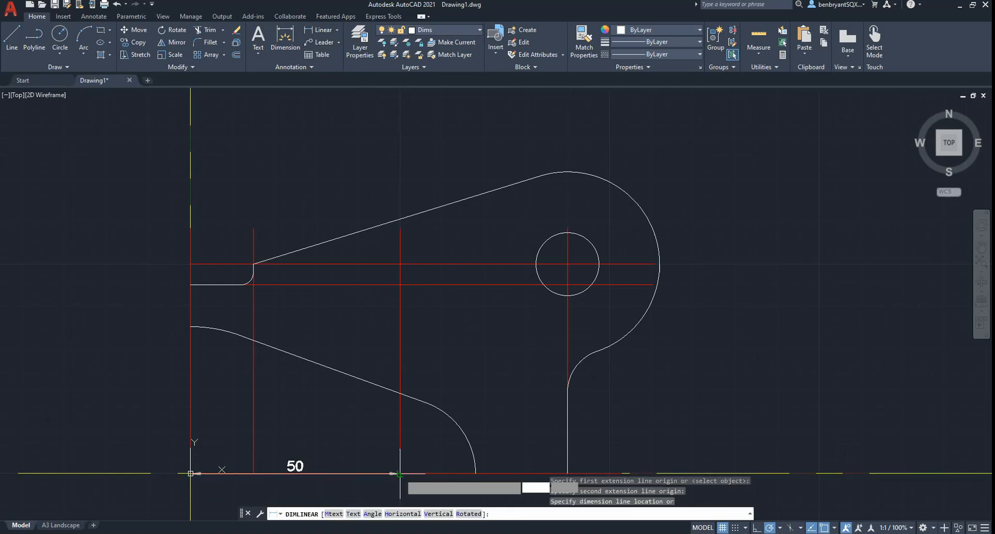
middle_click_drag(399, 469, 393, 406)
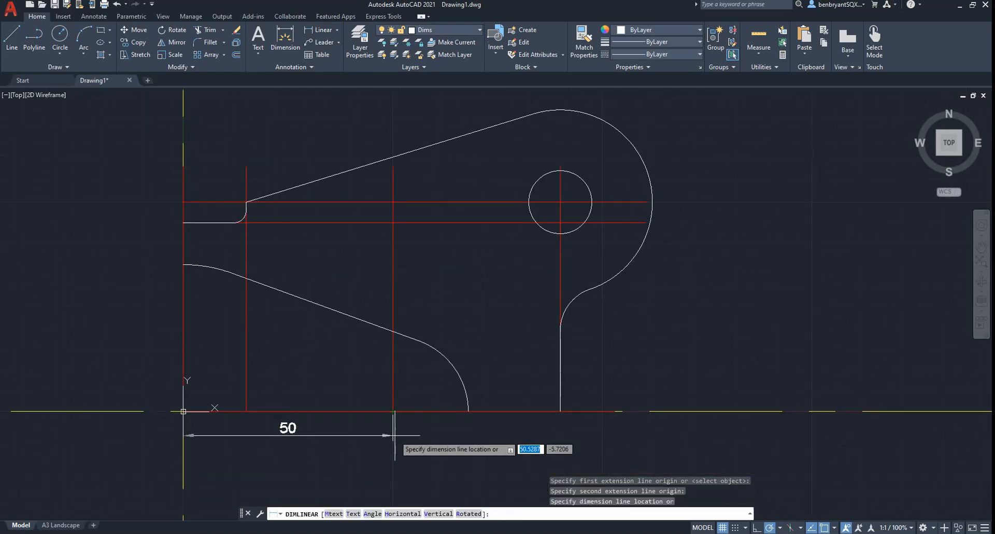
type("5")
key("Return")
Add a horizontal linear dimension from the origin to the foot of the vertical outer edge, placed 5 below the previous dimension
key("Return")
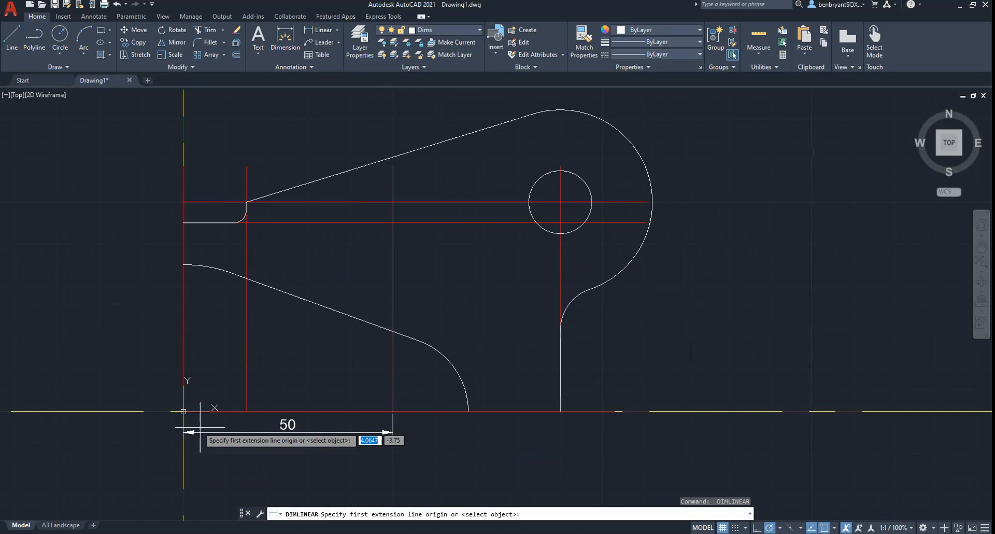
left_click(183, 410)
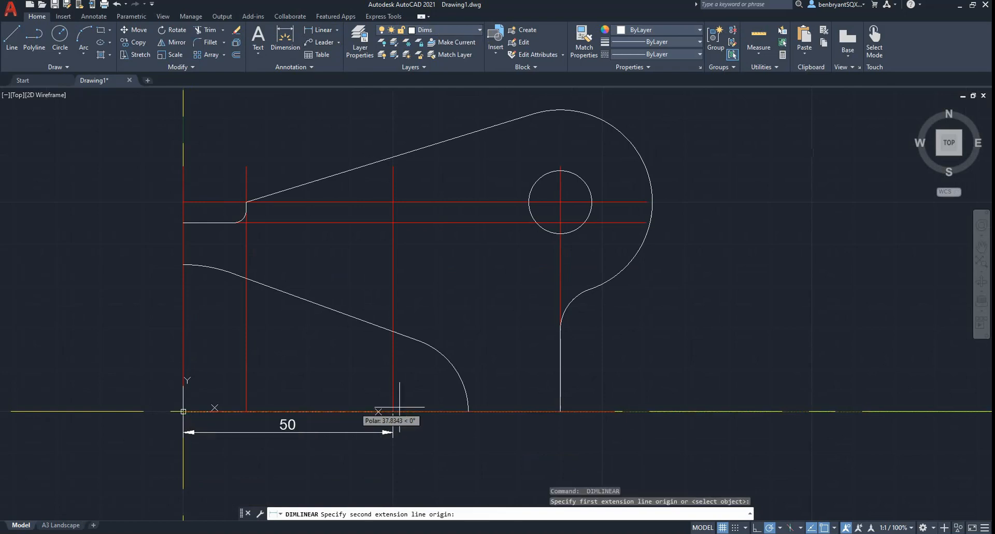
left_click(559, 411)
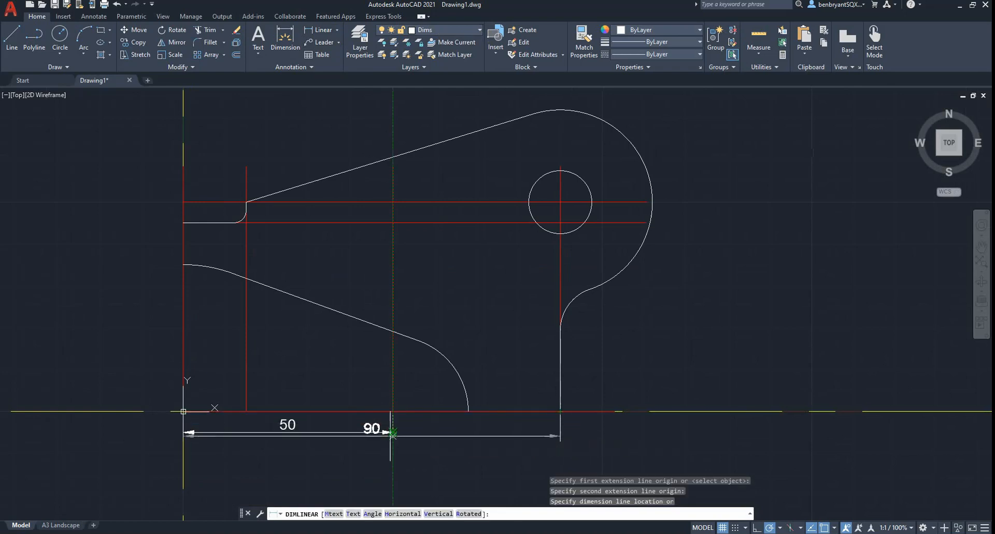
left_click(392, 455)
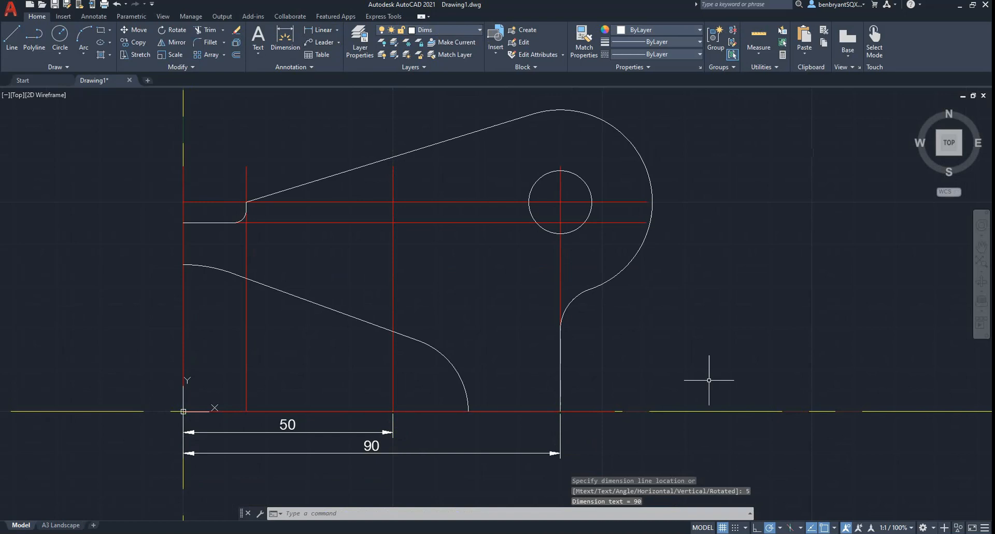
Add a vertical linear dimension from the origin to the notch's horizontal line, placed outside the vertical centre line
key("Return")
left_click(183, 411)
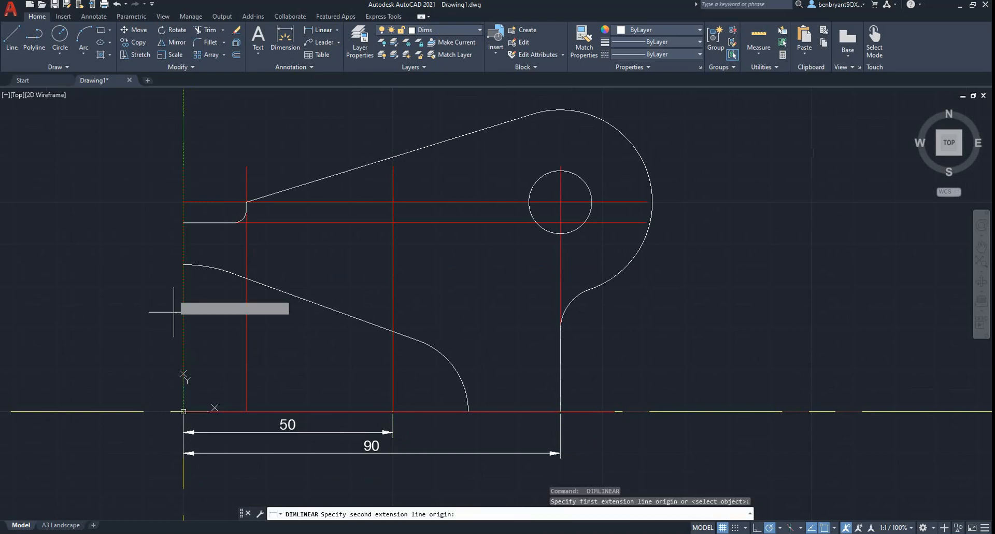
left_click(181, 223)
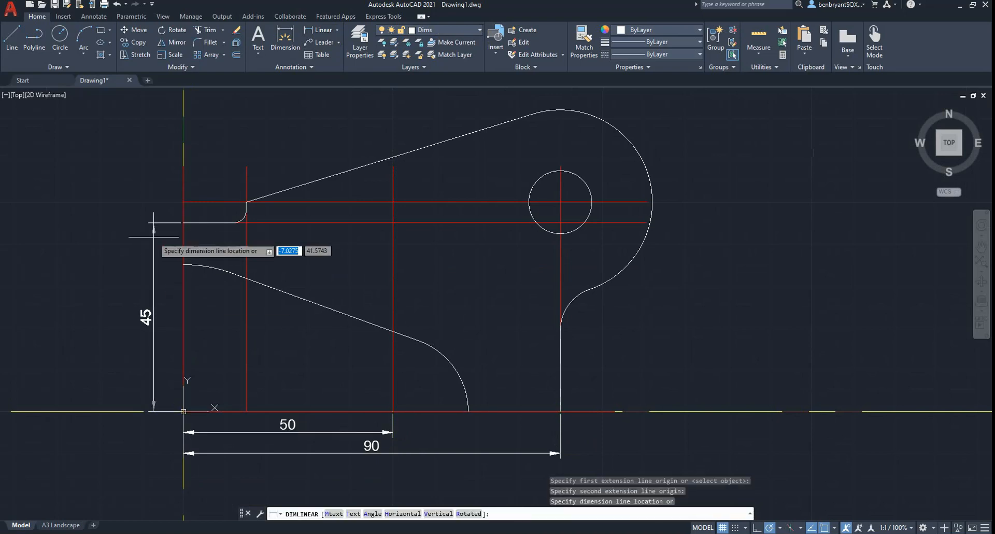
key("Return")
Add a vertical linear dimension from the notch's horizontal line to the upper horizontal construction line, aligned with the vertical dimension below it
key("Return")
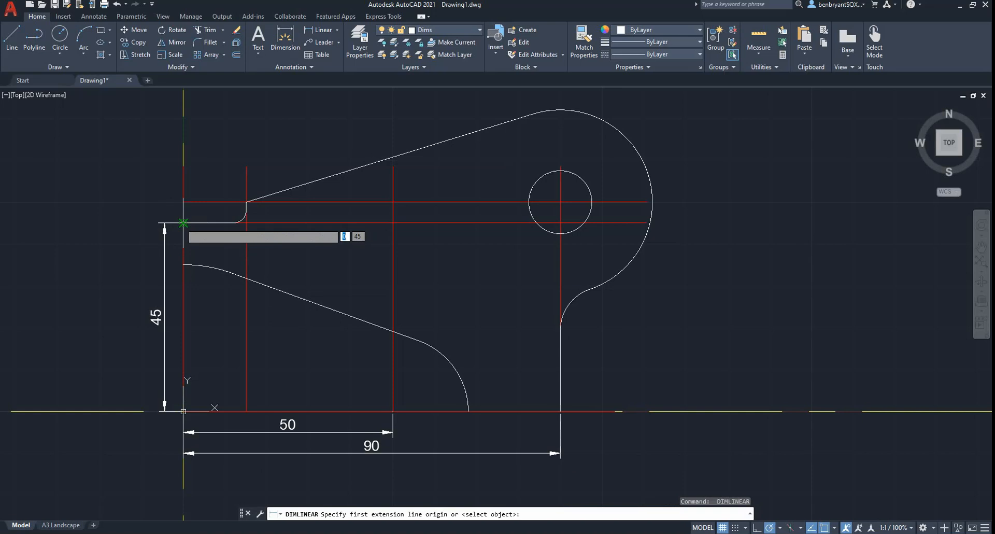
left_click(184, 223)
left_click(184, 202)
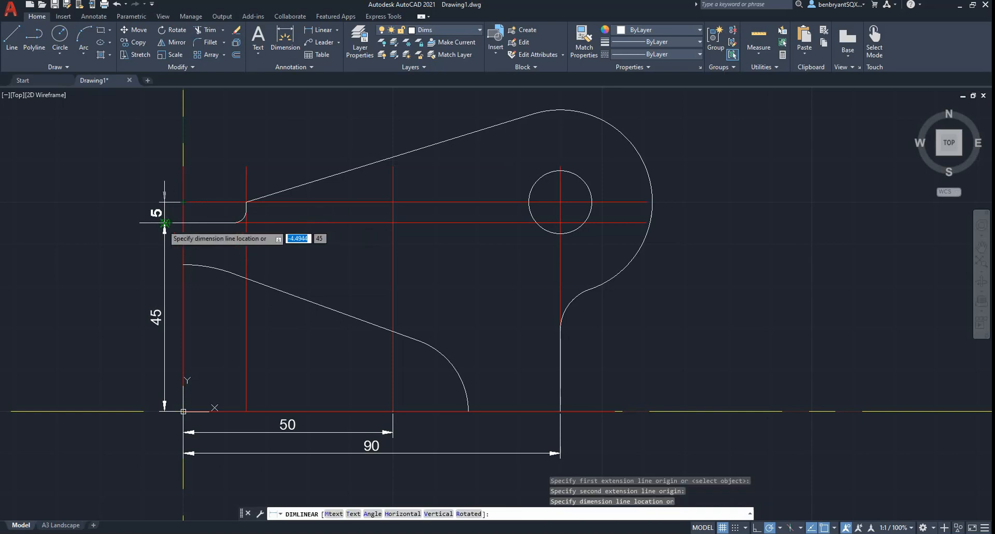
left_click(164, 225)
Add a horizontal linear dimension across the notch, from the vertical centre line to the notch corner, placed 5 above it
key("Return")
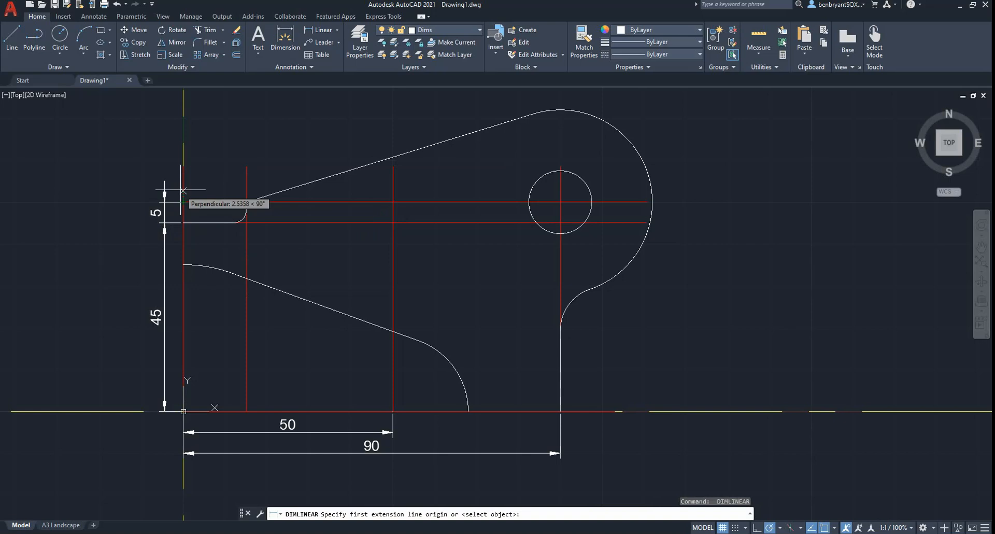
left_click(183, 202)
left_click(246, 201)
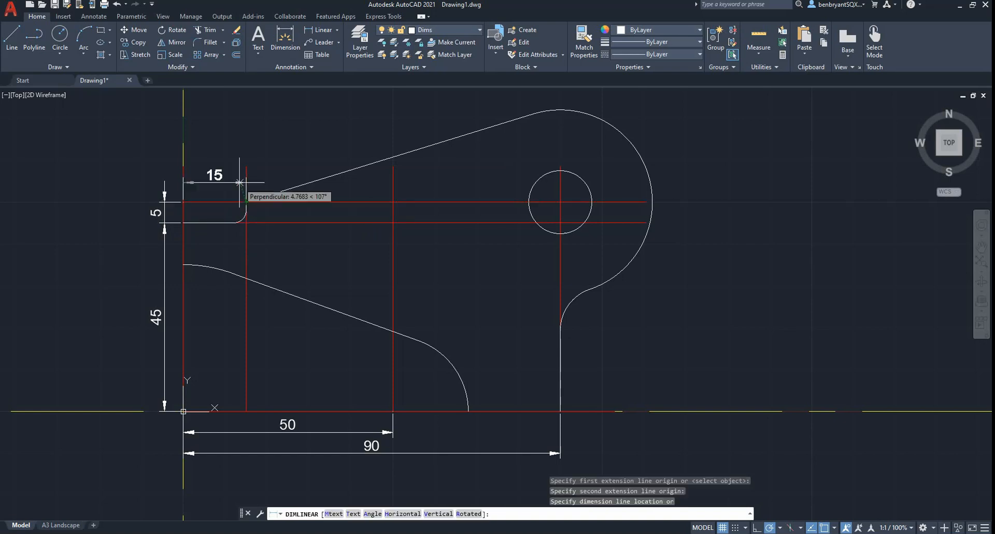
left_click(239, 182)
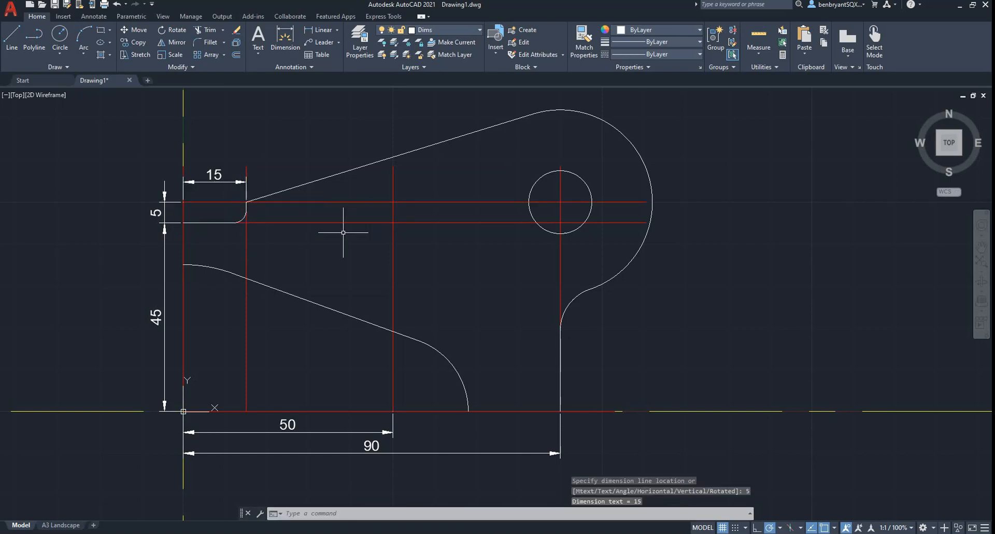
Check the Day 19 PDF, and in AutoCAD add a vertical dimension from the outer edge's foot to the large arc's quadrant, placed 5 outside
key("alt+Tab")
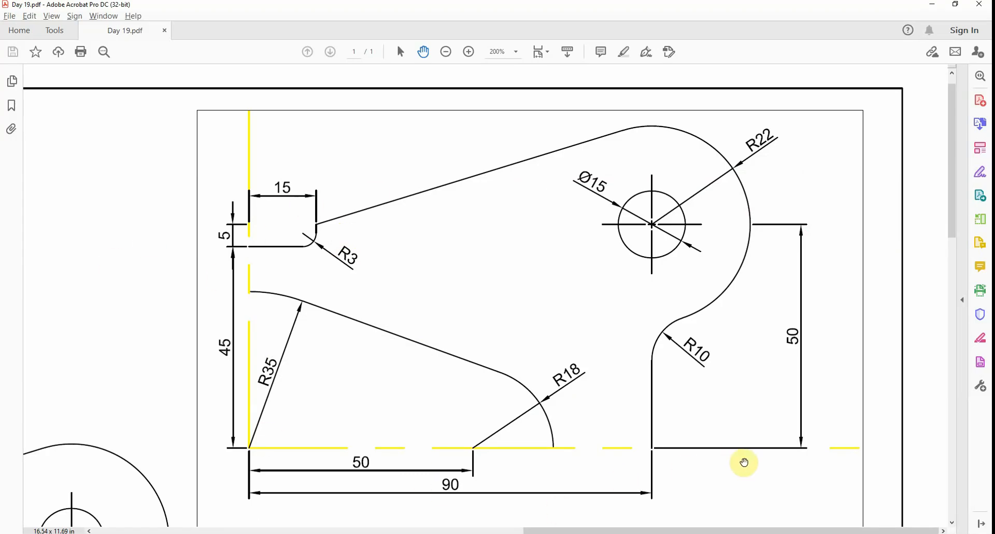
key("alt+Tab")
key("space")
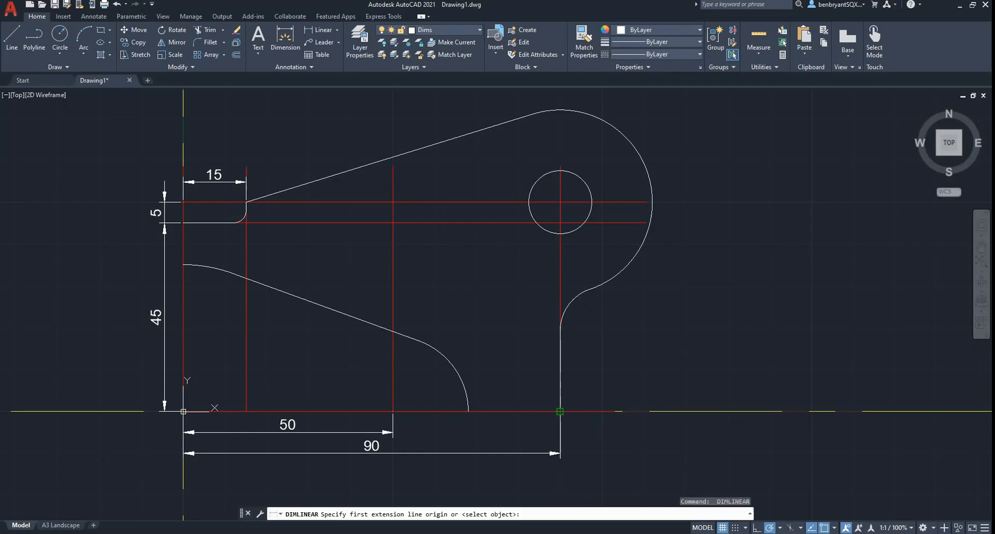
left_click(560, 411)
left_click(652, 202)
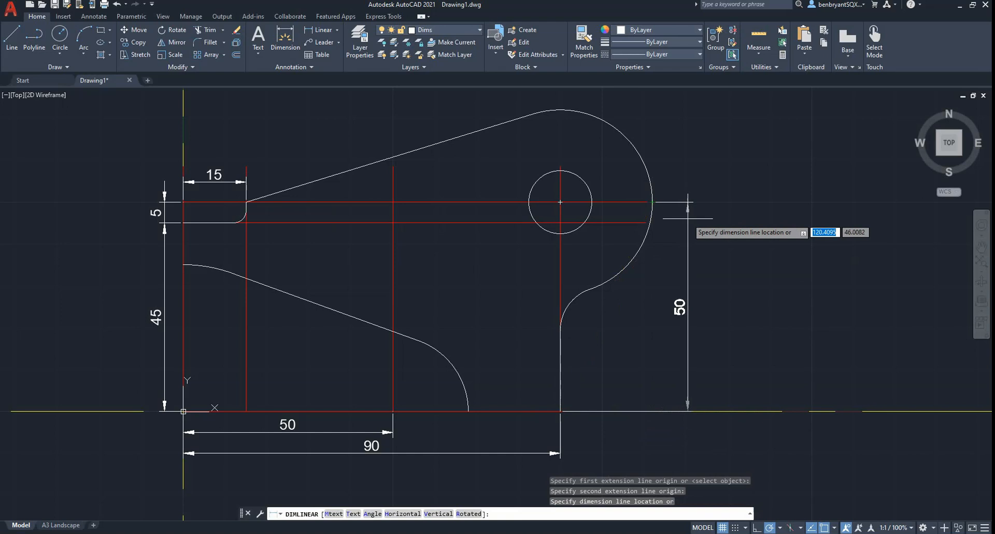
key("Return")
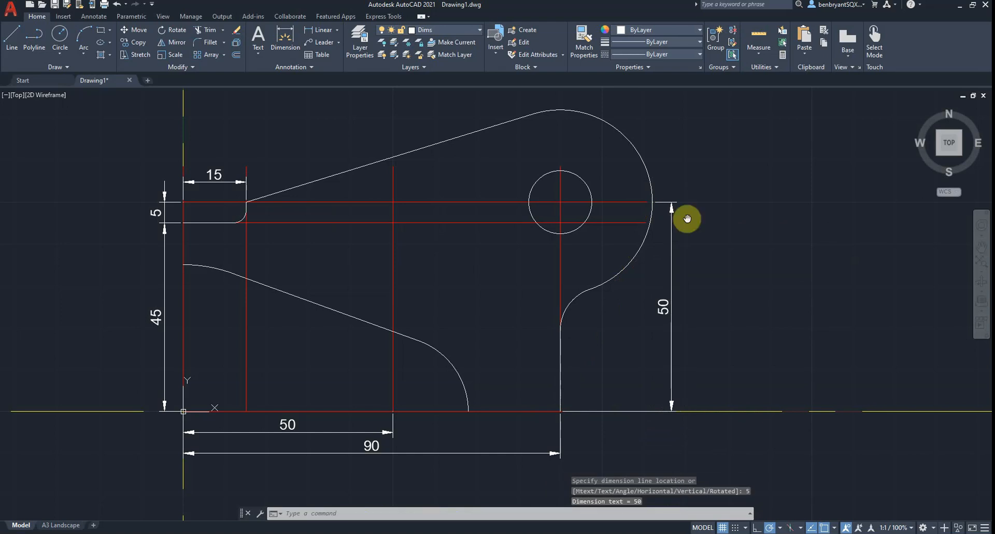
Following the Day 19 PDF, add a radius dimension in AutoCAD to the inner arc at the vertical centre line, with its text inside the arc
key("alt+Tab")
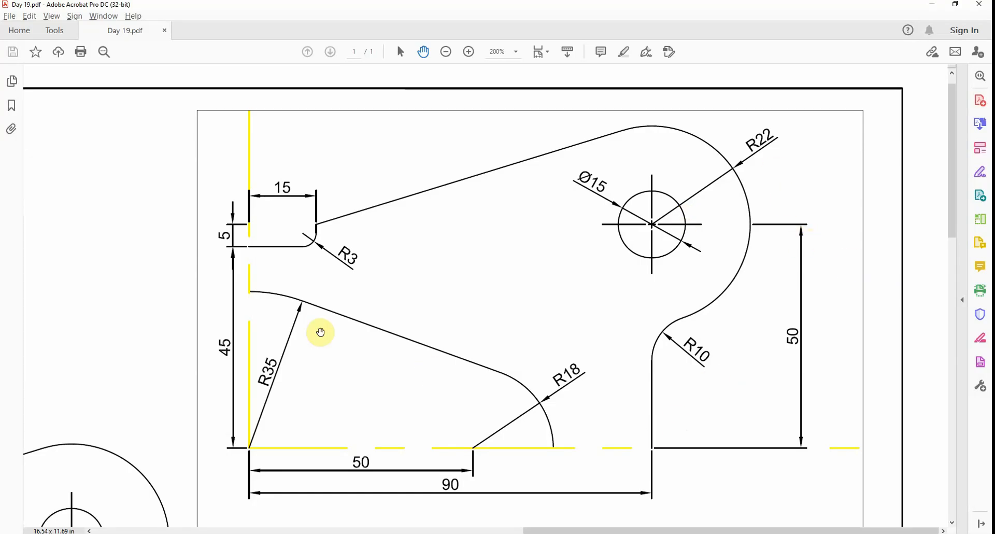
key("alt+Tab")
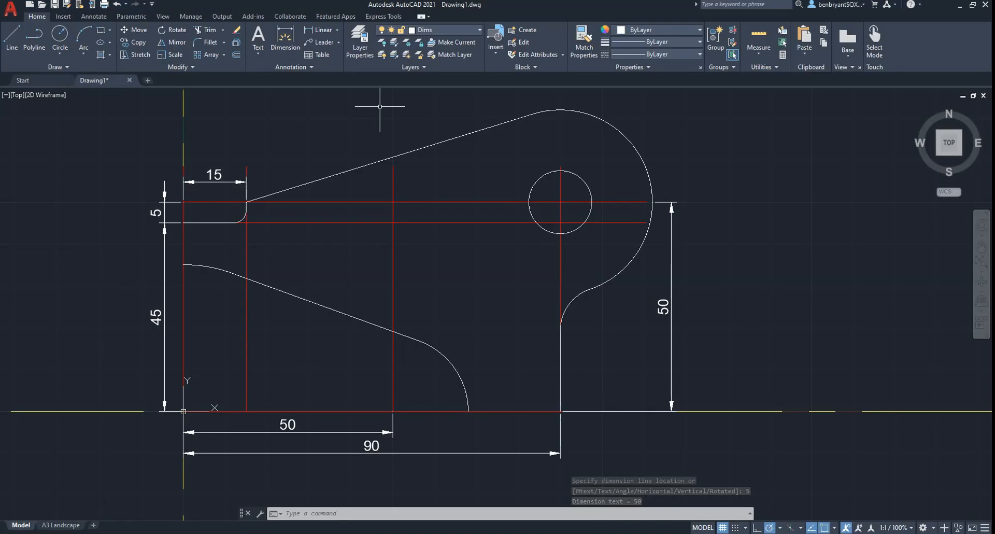
left_click(339, 30)
left_click(322, 129)
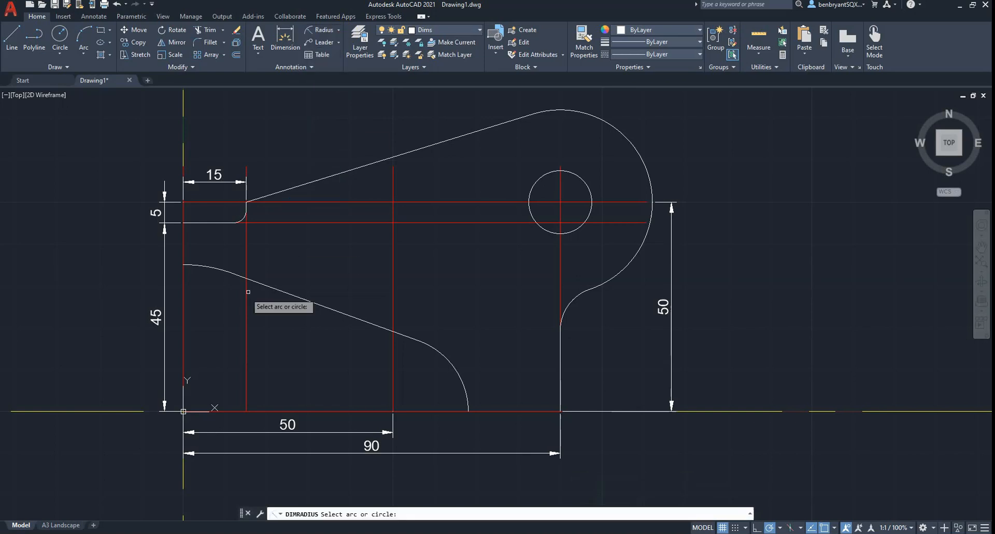
left_click(214, 268)
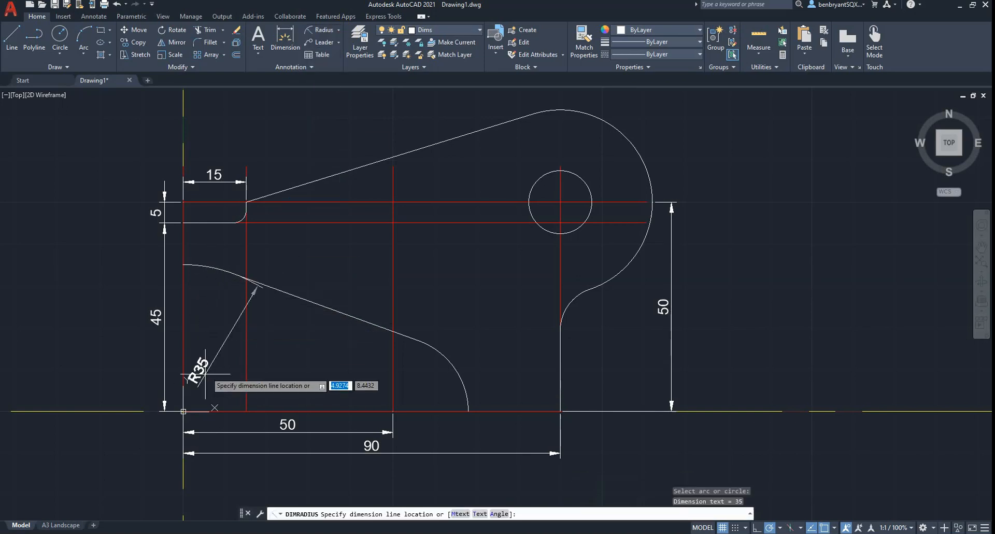
left_click(210, 267)
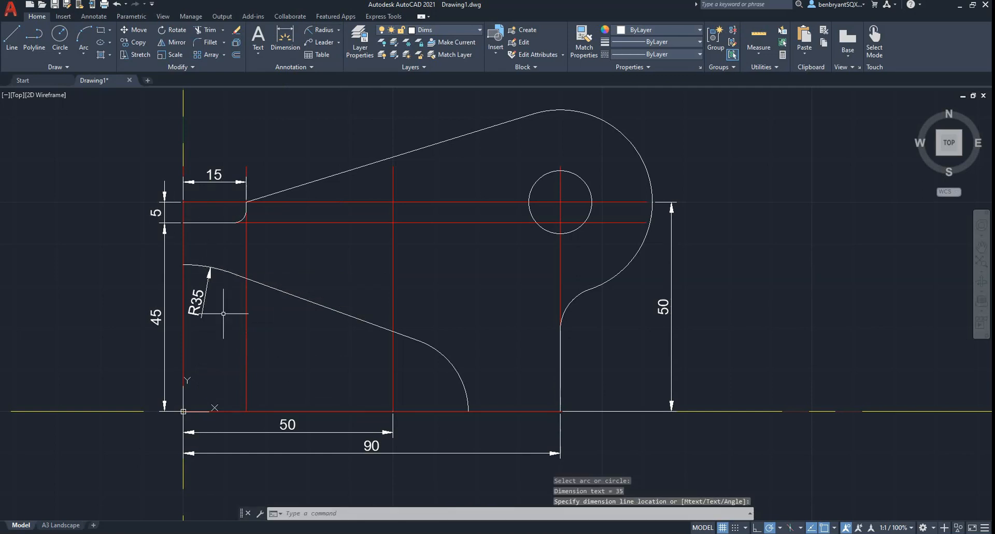
Check the inner arc's radius leader in the Day 19 PDF and extend it in AutoCAD with a line from its tail to the origin
key("alt+Tab")
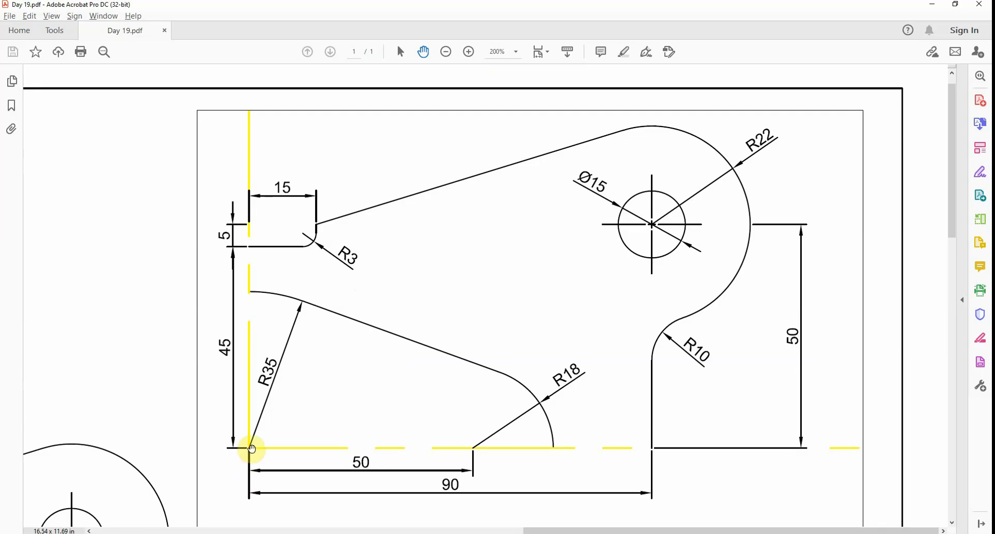
key("alt+Tab")
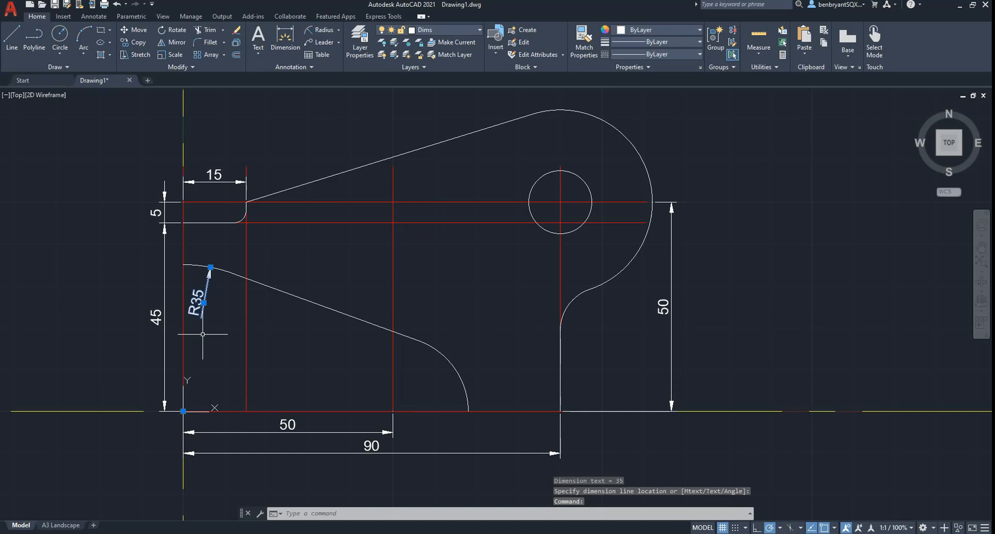
key("Escape")
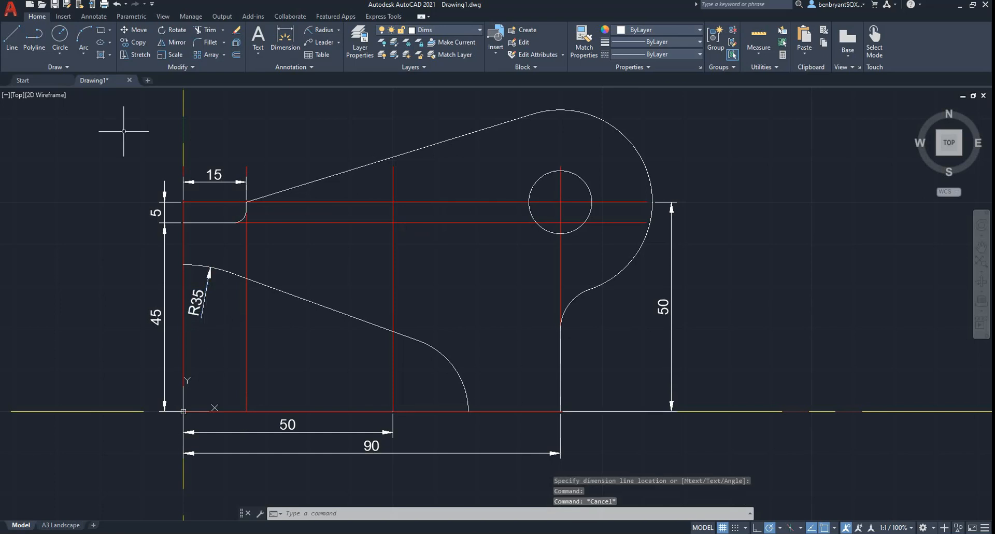
left_click(9, 41)
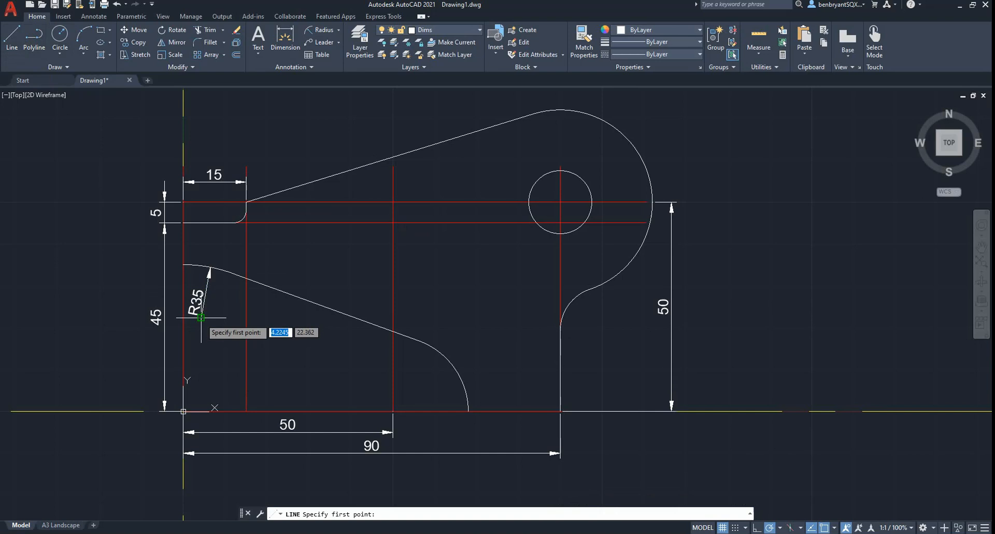
left_click(184, 411)
key("Escape")
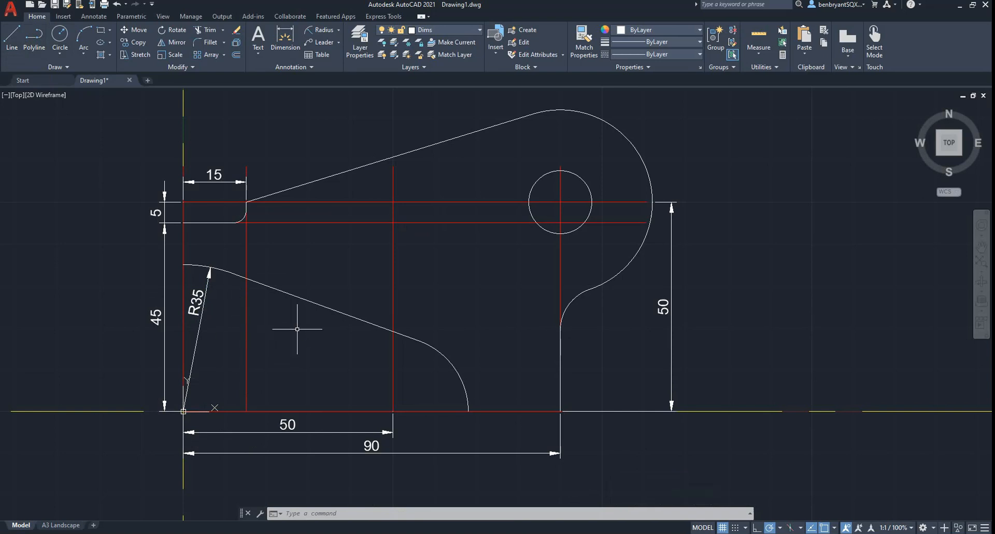
Add a radius dimension to the inner arc that ends on the horizontal centre line, placing its text outside the arc
left_click(321, 30)
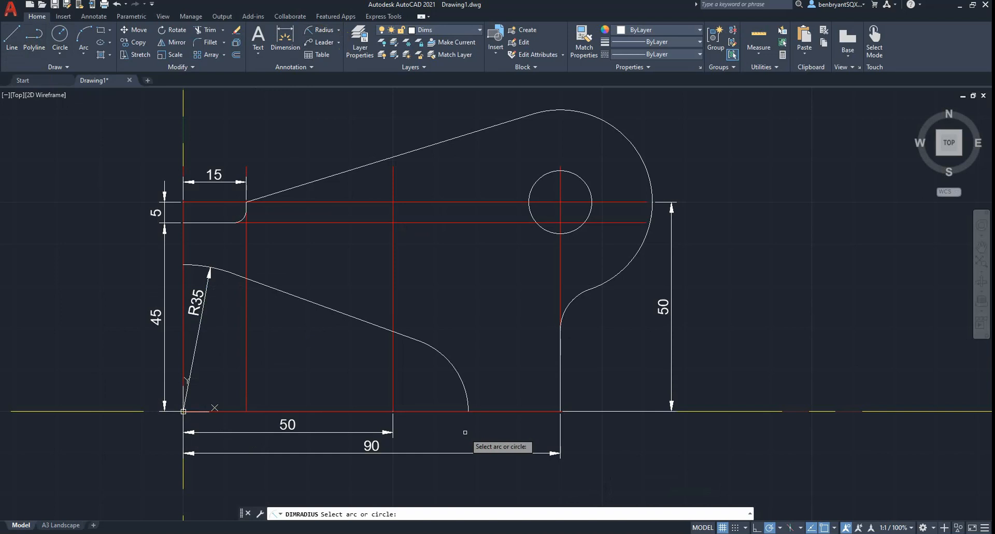
left_click(451, 372)
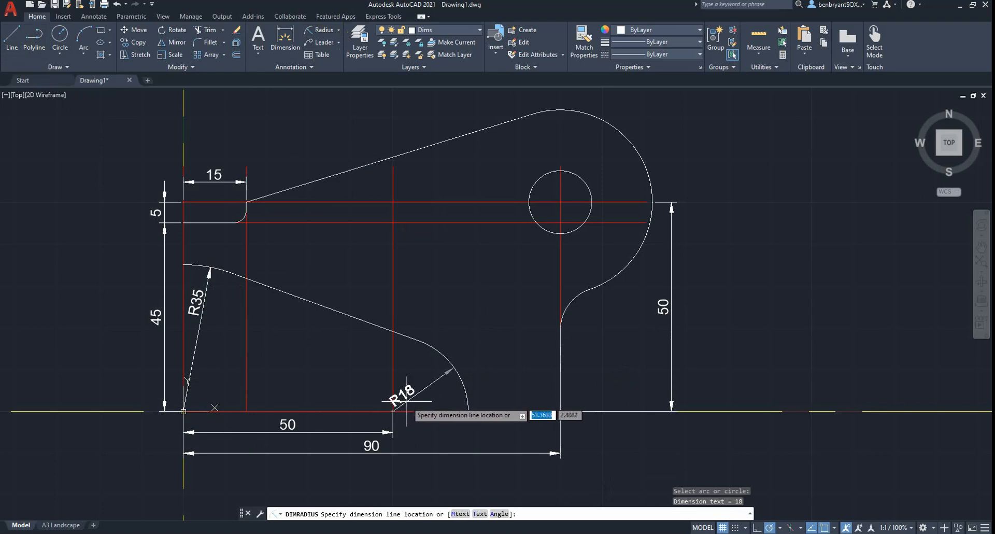
left_click(471, 350)
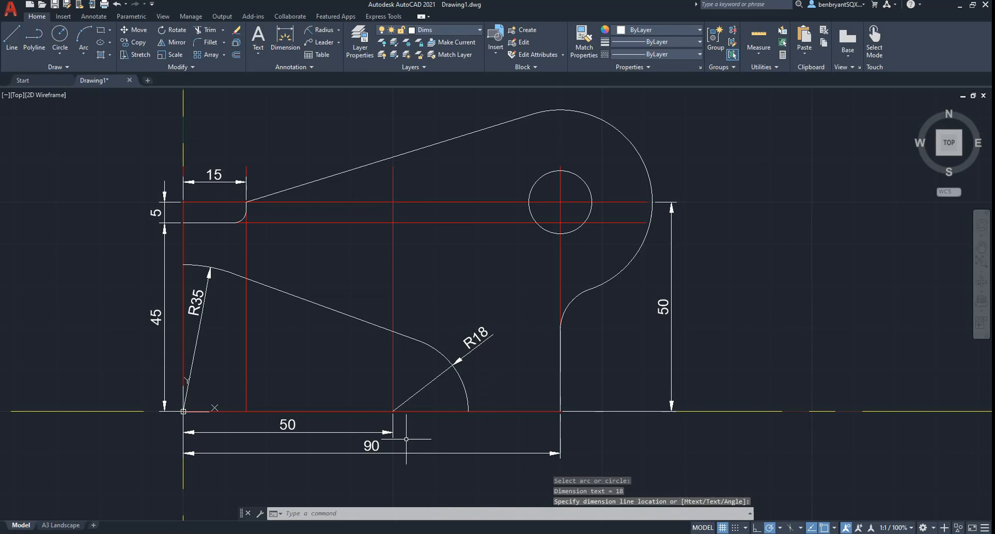
Following the Day 19 PDF, add a radius dimension in AutoCAD to the fillet above the vertical outer edge
key("alt+Tab")
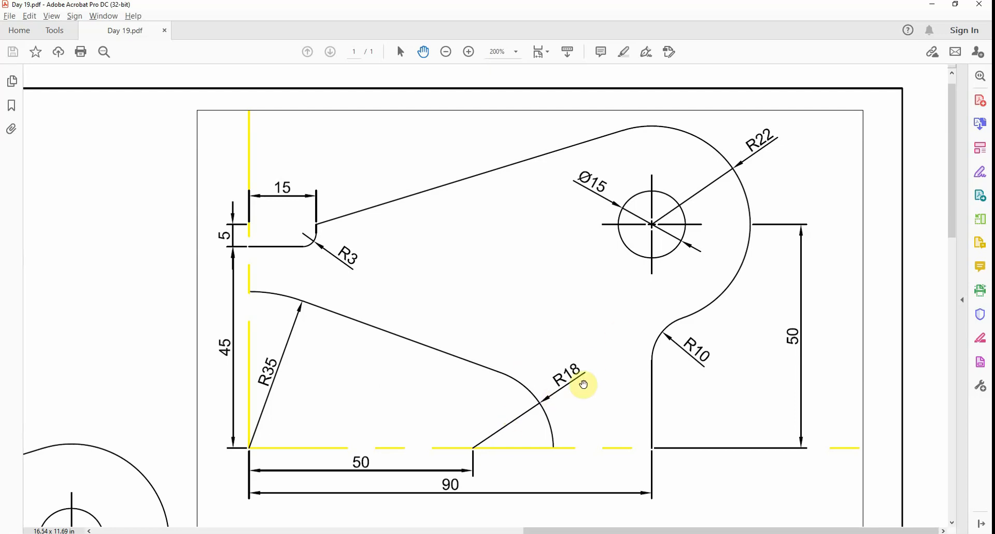
key("alt+Tab")
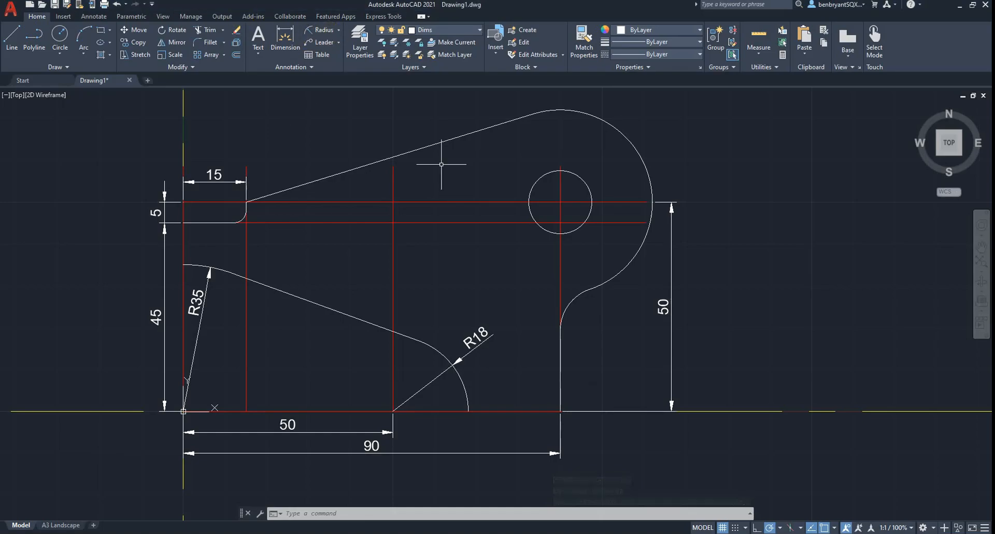
key("Return")
left_click(572, 301)
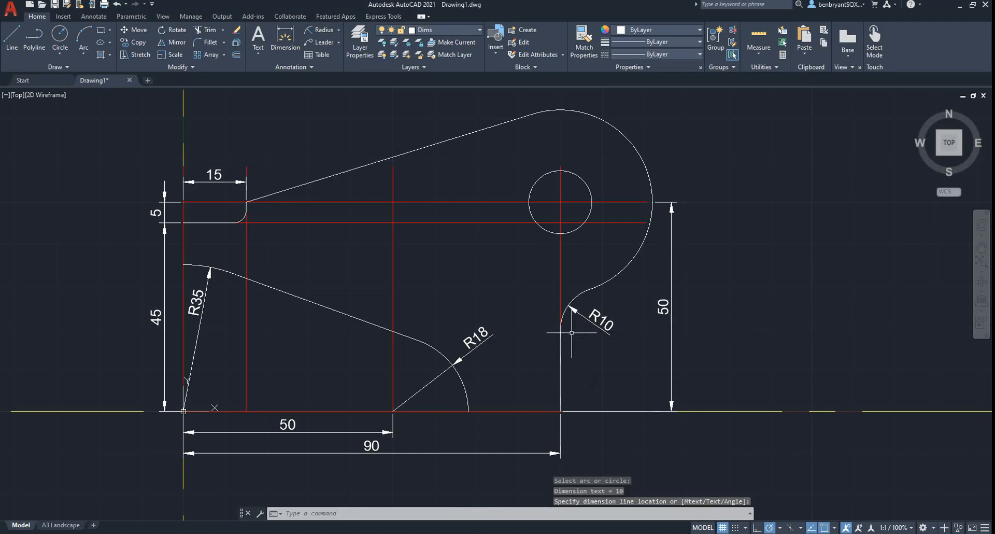
Following the Day 19 PDF, add a radius dimension in AutoCAD to the large outer arc around the hole, with its text outside the arc
key("alt+Tab")
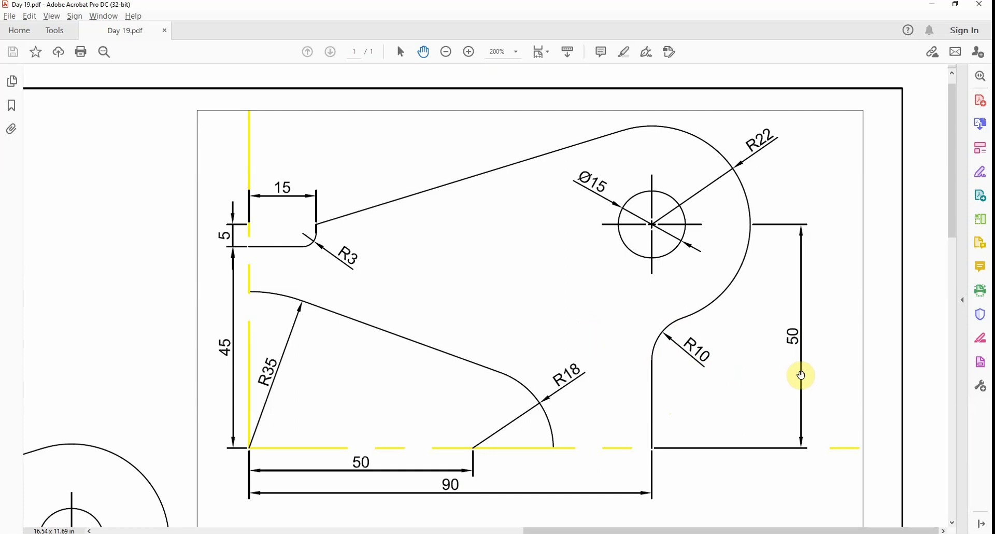
key("alt+Tab")
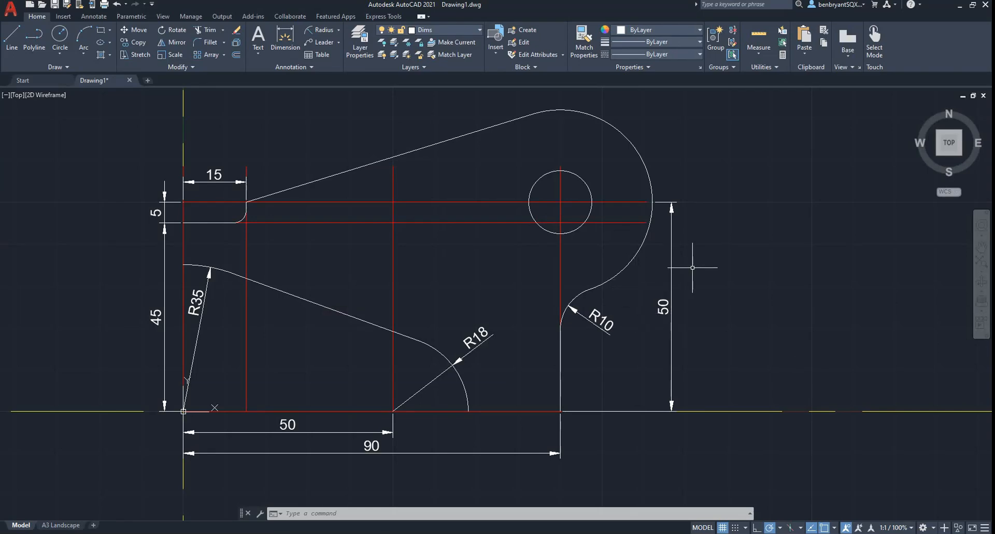
left_click(321, 30)
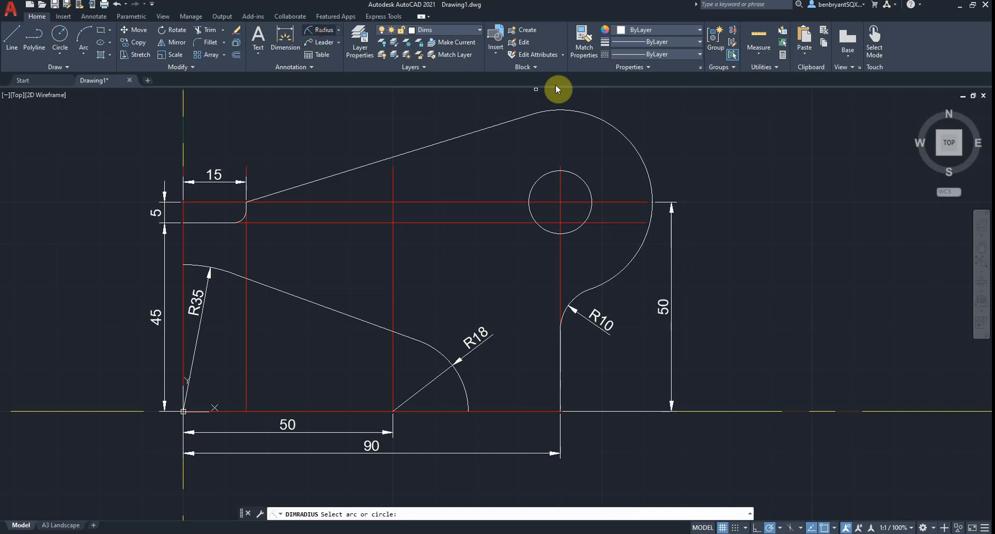
left_click(622, 135)
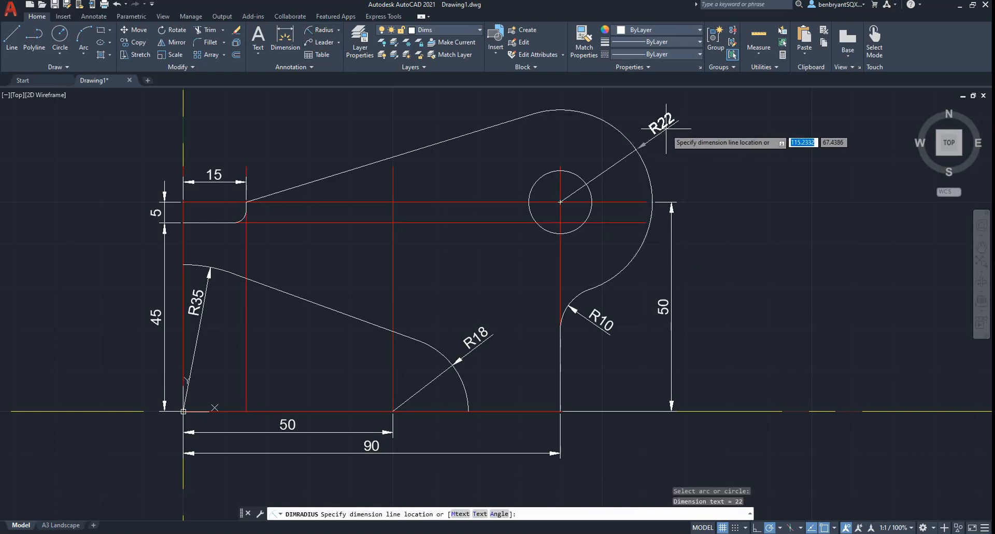
left_click(647, 172)
Add a radius dimension to the small fillet in the notch corner by the vertical centre line, placing its text below the notch
key("alt+Tab")
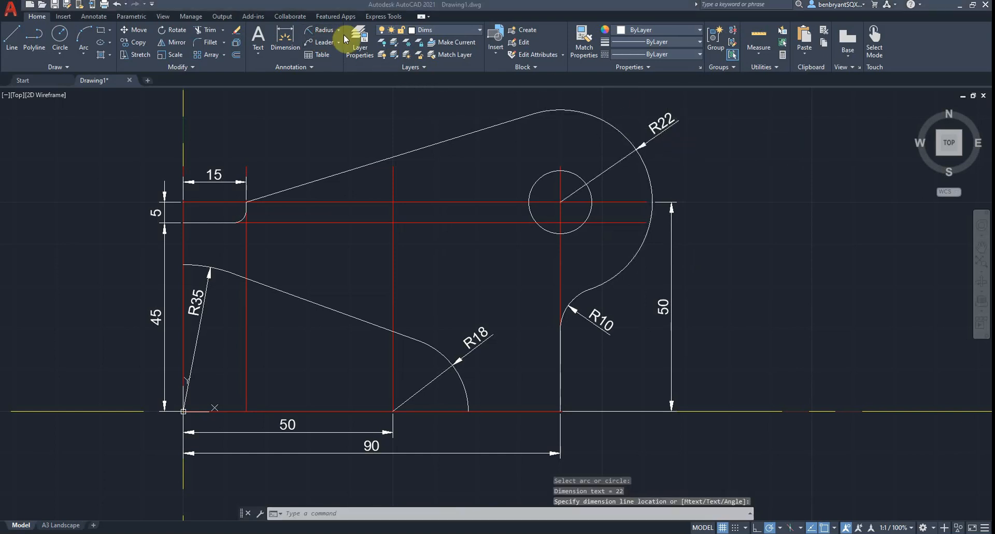
key("alt+Tab")
key("Return")
left_click(242, 222)
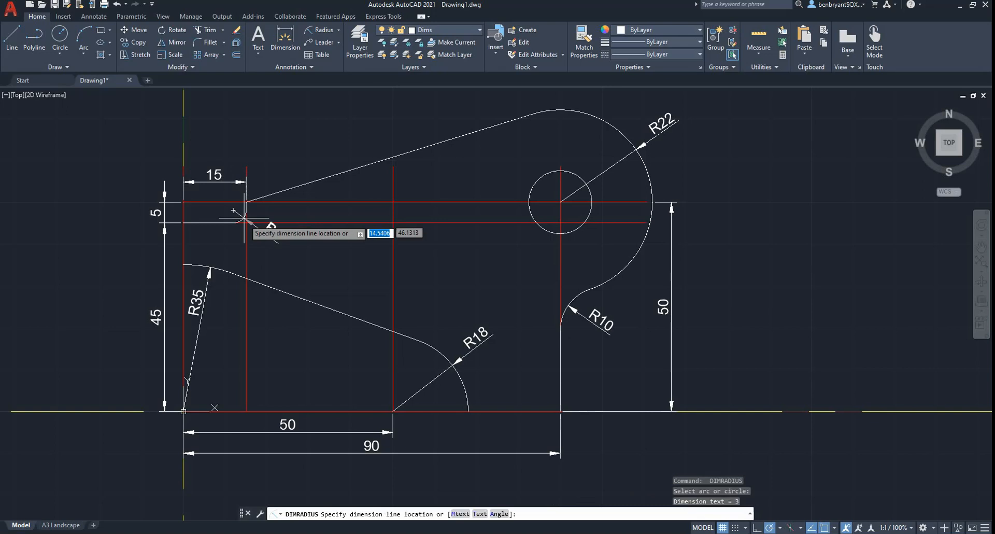
left_click(298, 245)
Check the Day 19 PDF and add a diameter dimension in AutoCAD to the hole, with its text outside the circle, up and to its left
key("alt+Tab")
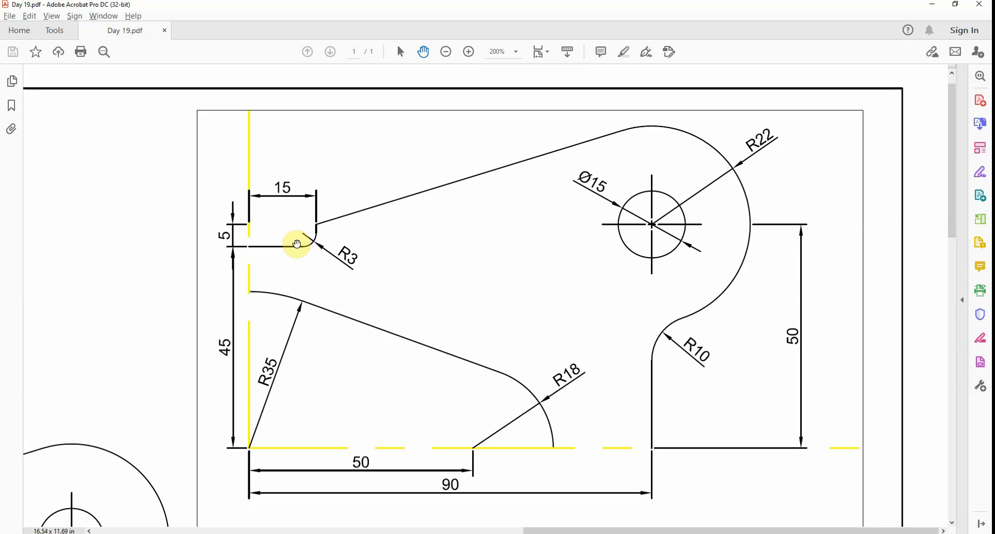
key("alt+Tab")
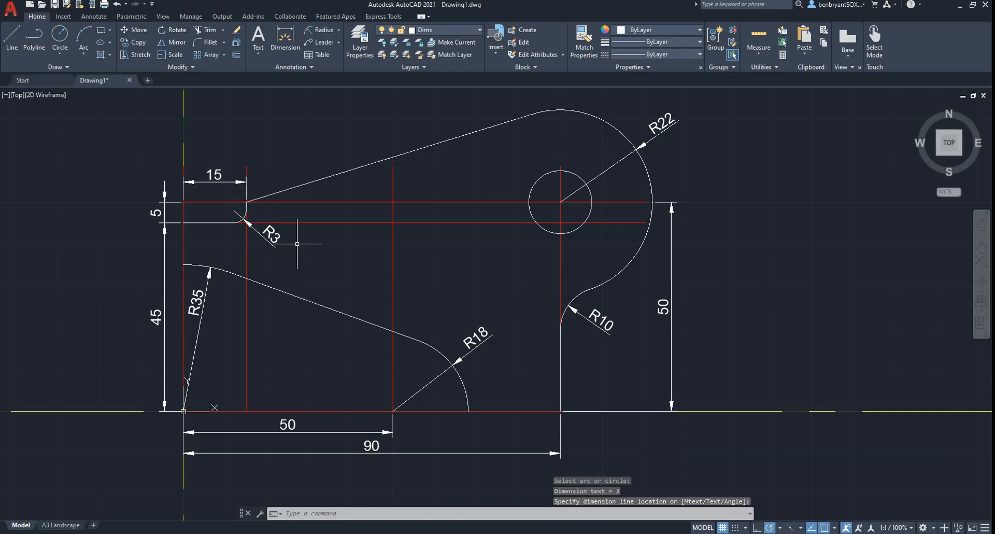
left_click(339, 30)
left_click(320, 152)
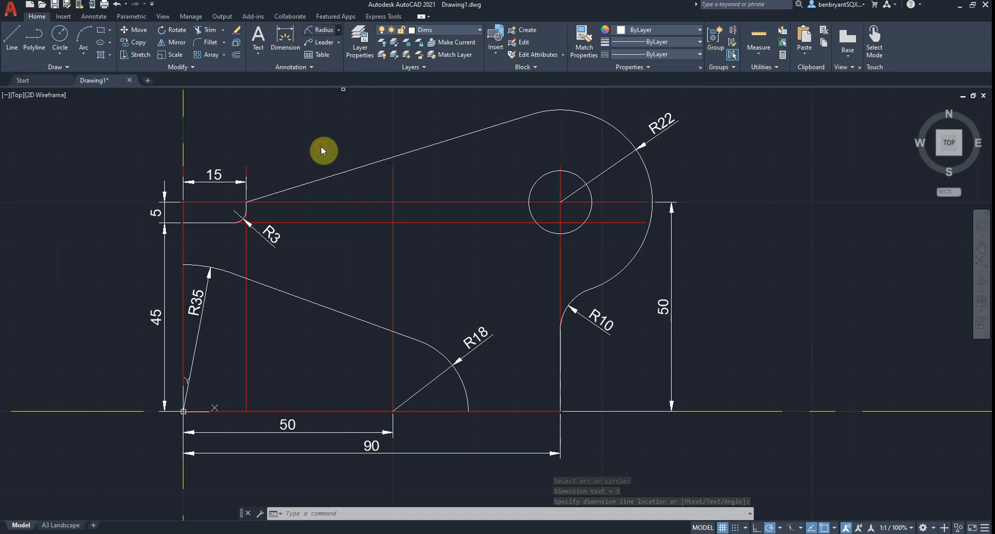
left_click(532, 189)
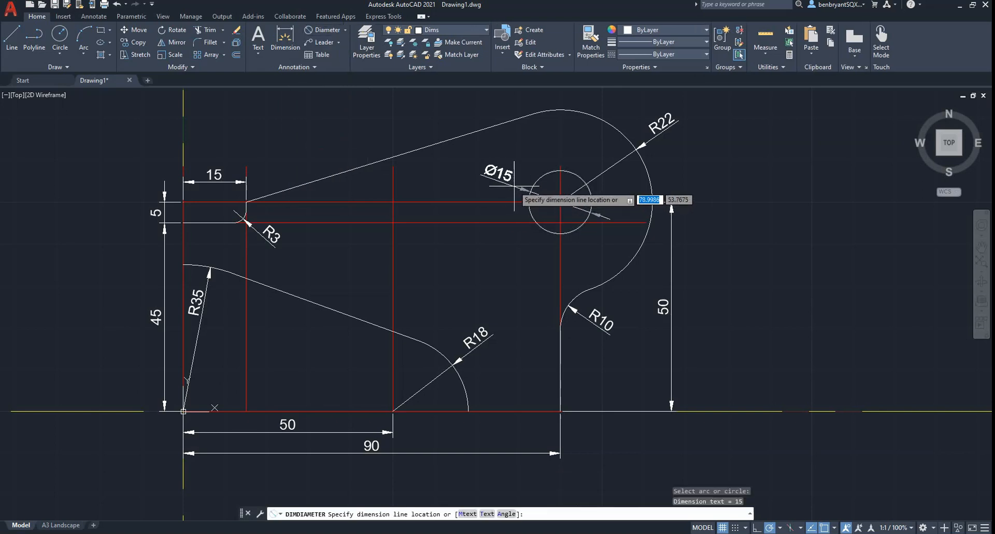
left_click(516, 184)
Check the dimensions against the Day 19 PDF, and turn off the Construction layer in AutoCAD
key("alt+Tab")
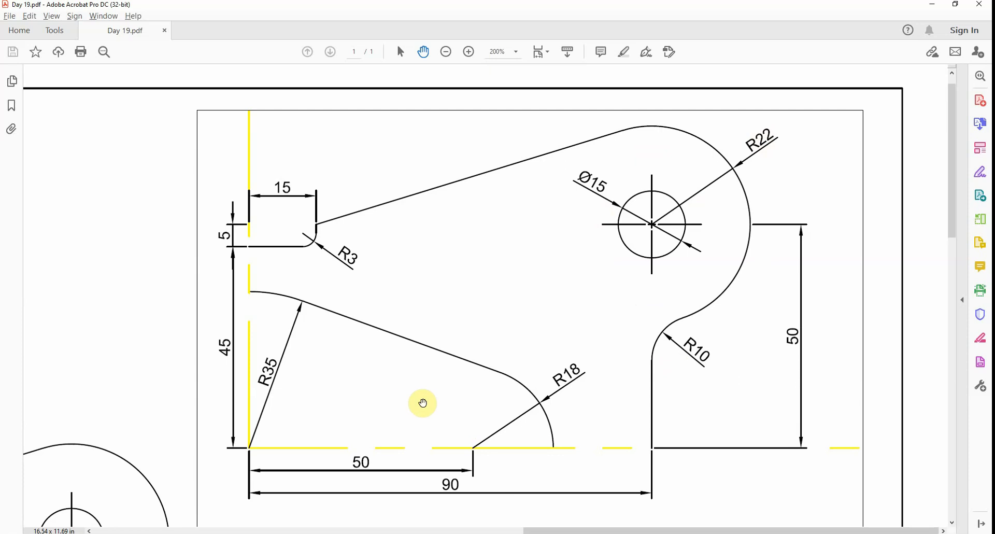
key("alt+Tab")
left_click(447, 30)
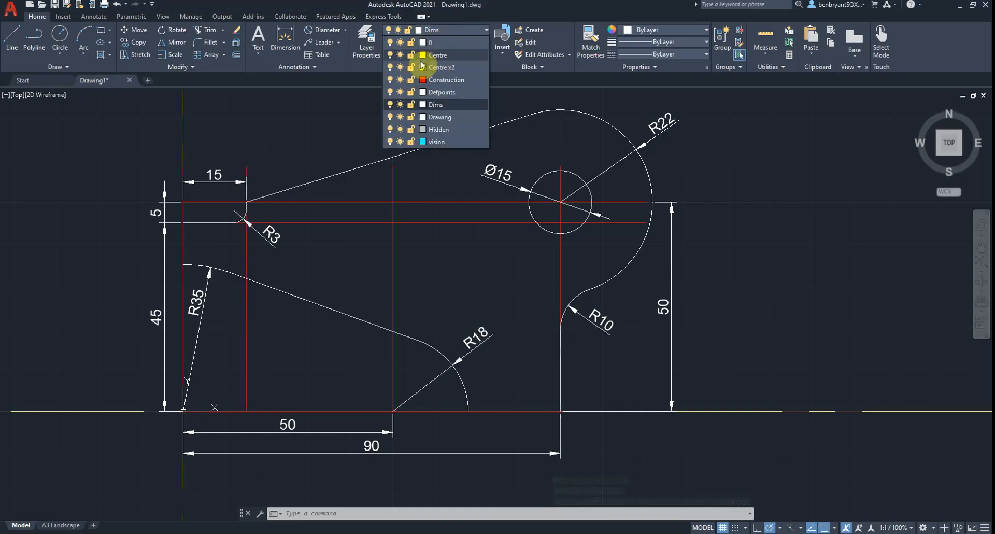
left_click(395, 80)
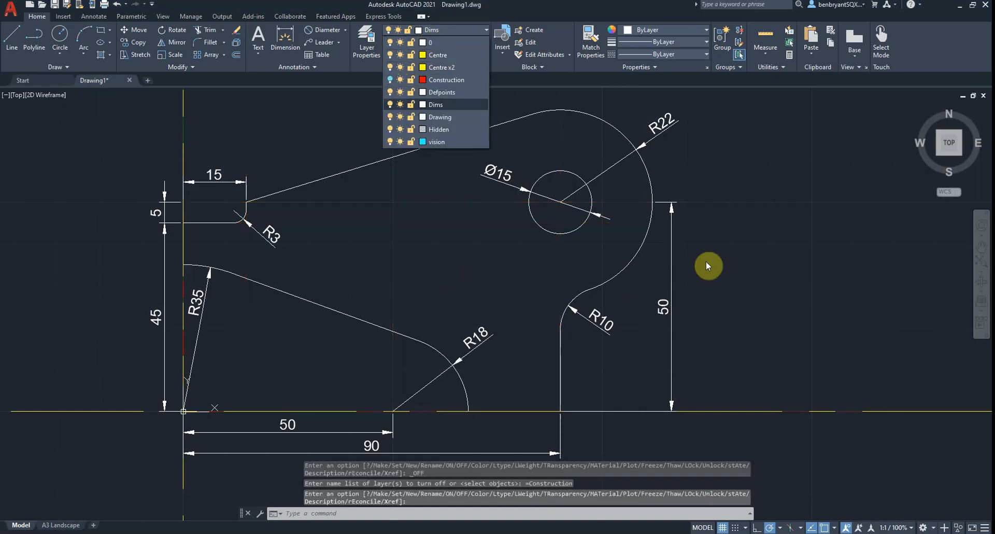
scroll(735, 287, "down", 2)
middle_click_drag(728, 319, 716, 277)
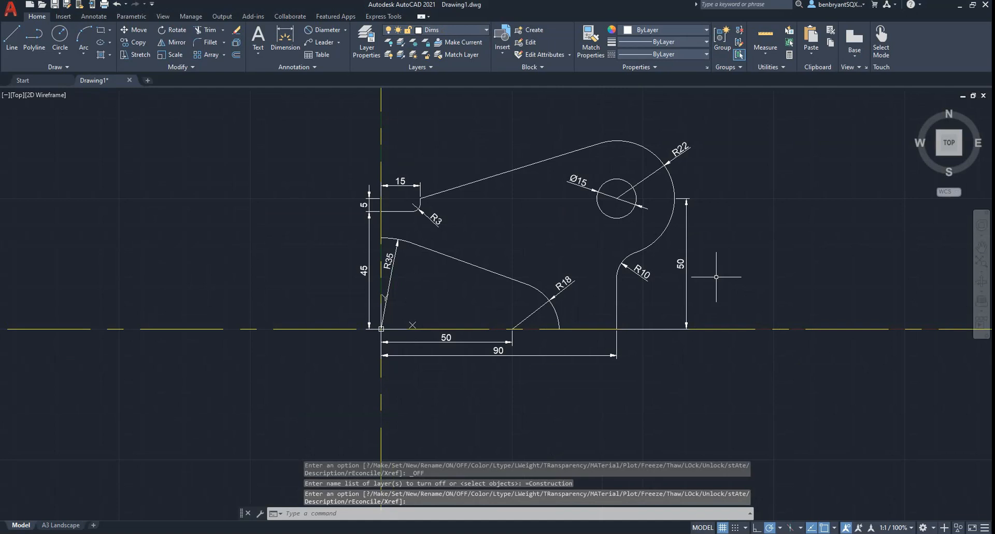
Examine the complete undimensioned plate view in the Day 19 PDF and return to AutoCAD with free space below the quarter view
key("alt+Tab")
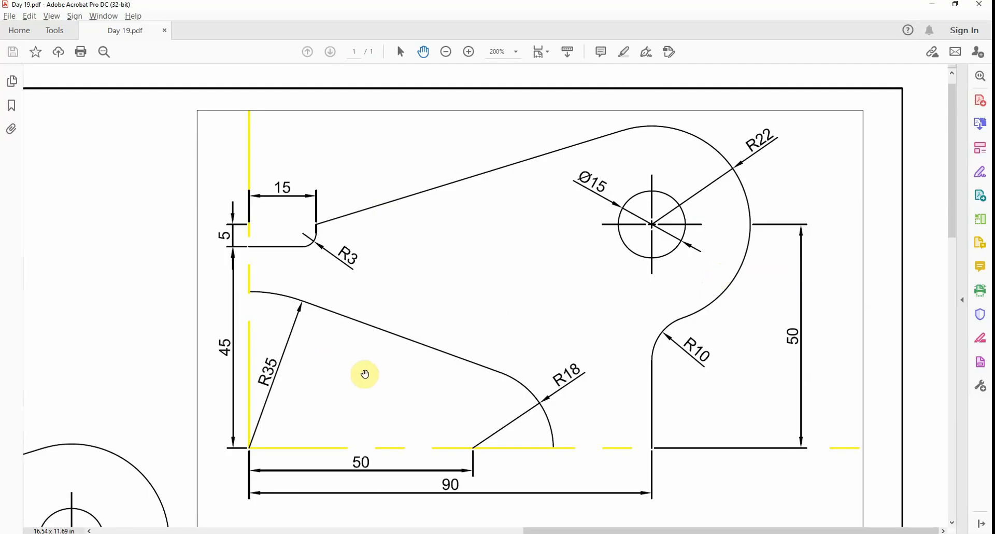
scroll(377, 377, "down", 3)
scroll(377, 377, "down", 3, "ctrl")
scroll(633, 380, "down", 3)
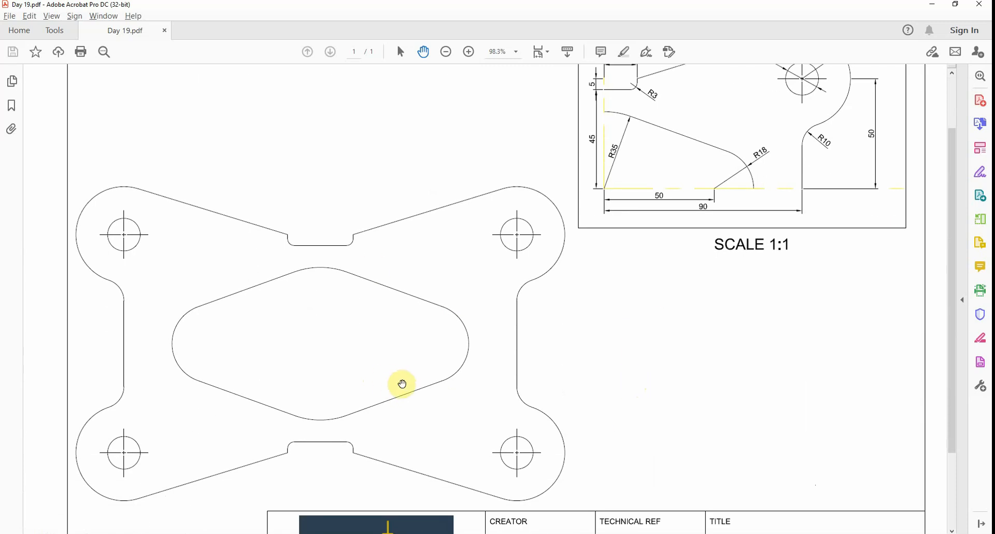
key("alt+Tab")
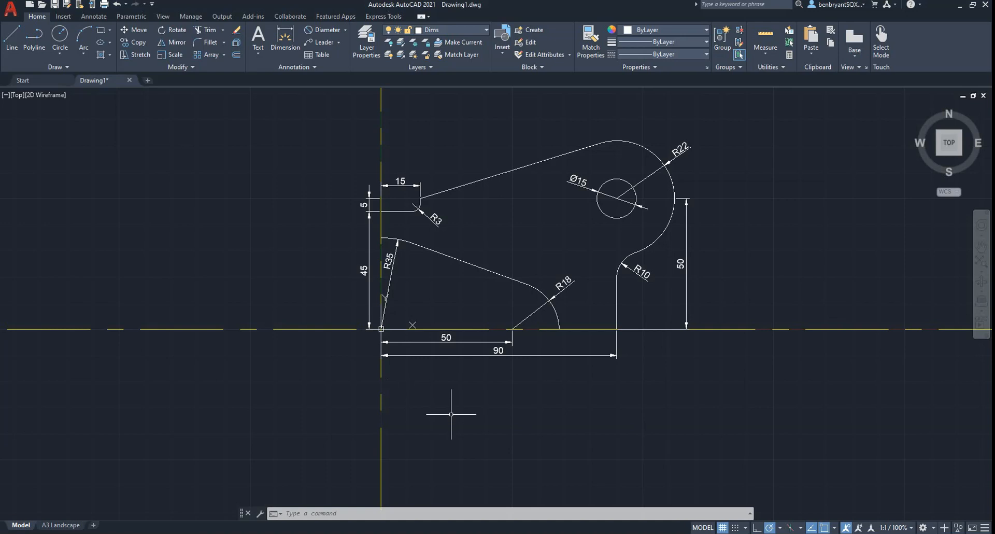
scroll(451, 414, "down", 4)
middle_click_drag(477, 400, 403, 267)
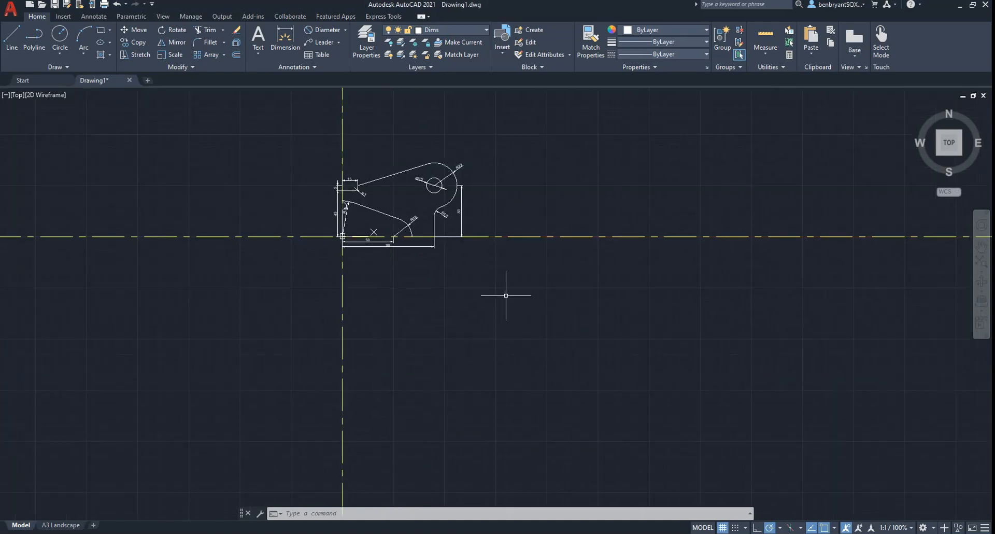
Offset the horizontal centre line downward by 75, and offset the resulting line downward by another 75
key("Return")
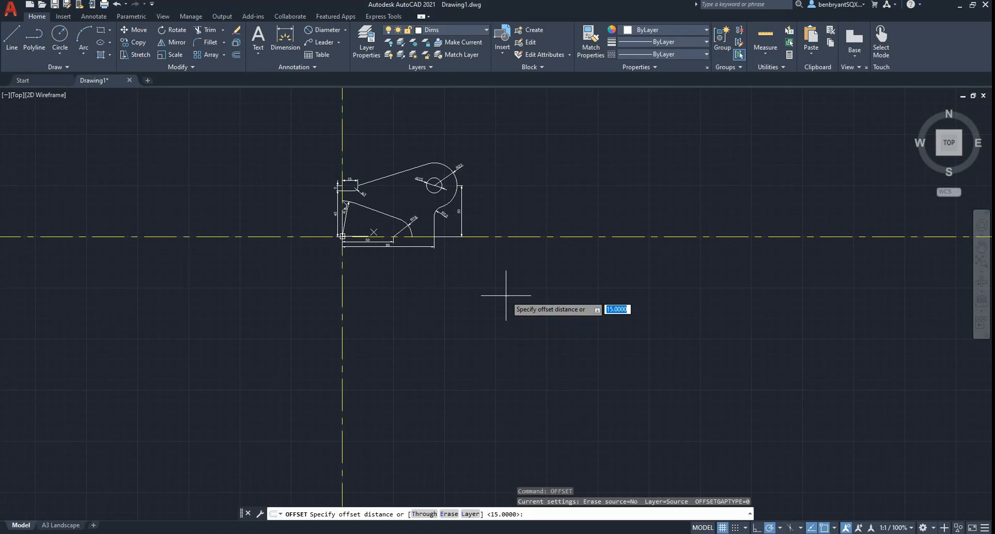
type("75")
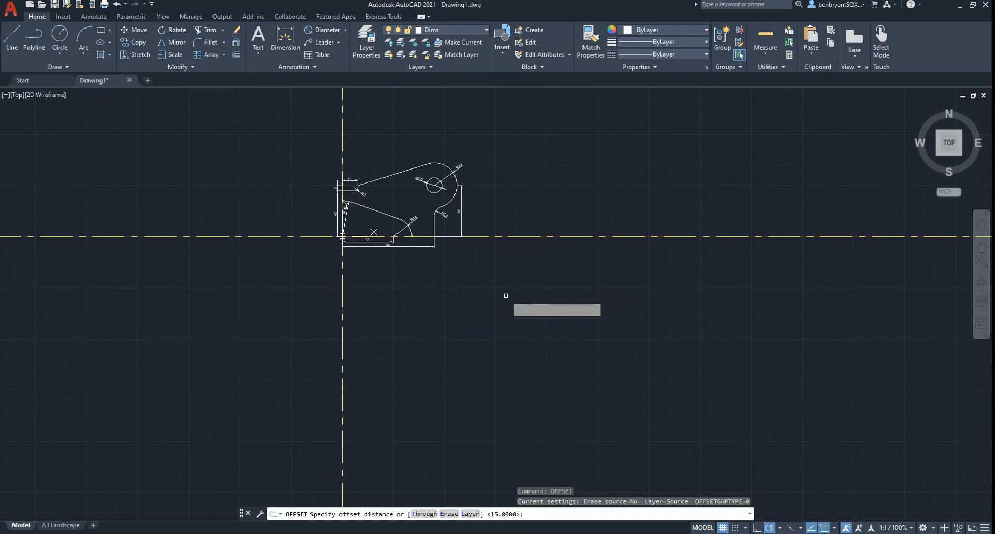
key("Return")
left_click(527, 236)
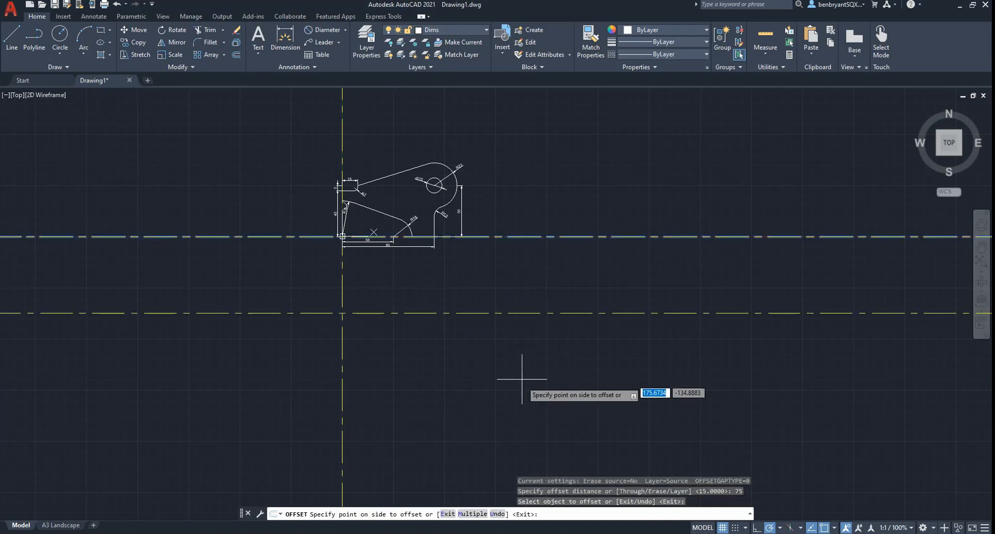
key("Escape")
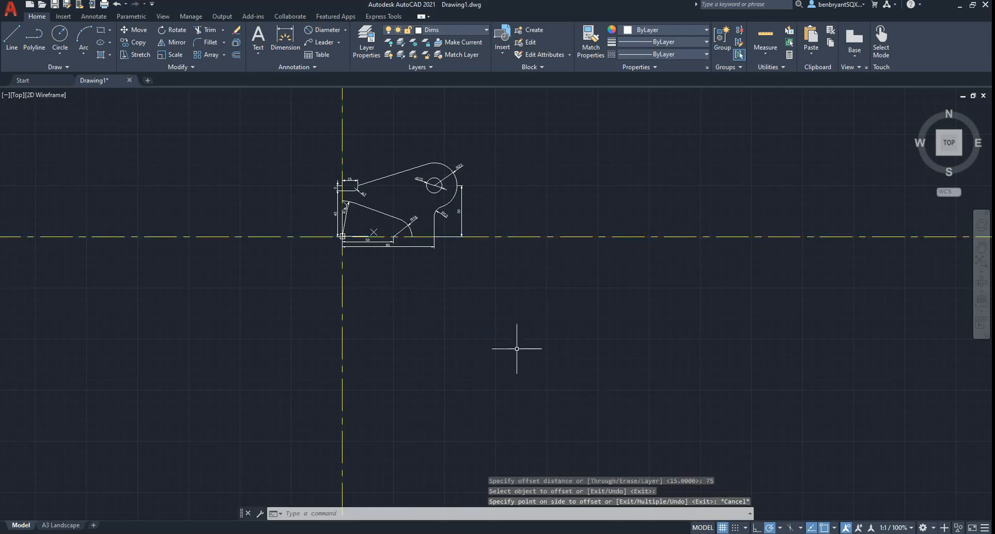
key("Return")
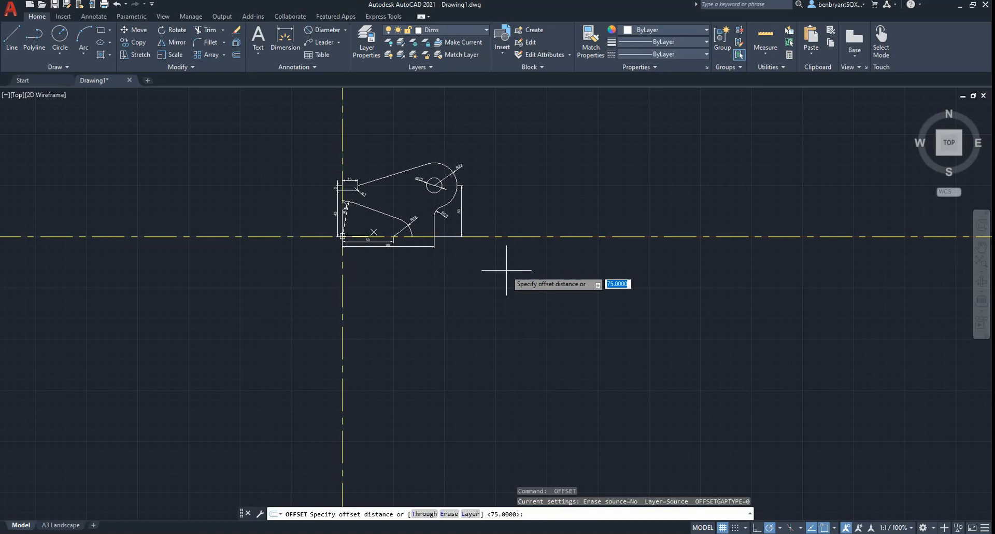
key("Return")
left_click(512, 237)
left_click(510, 311)
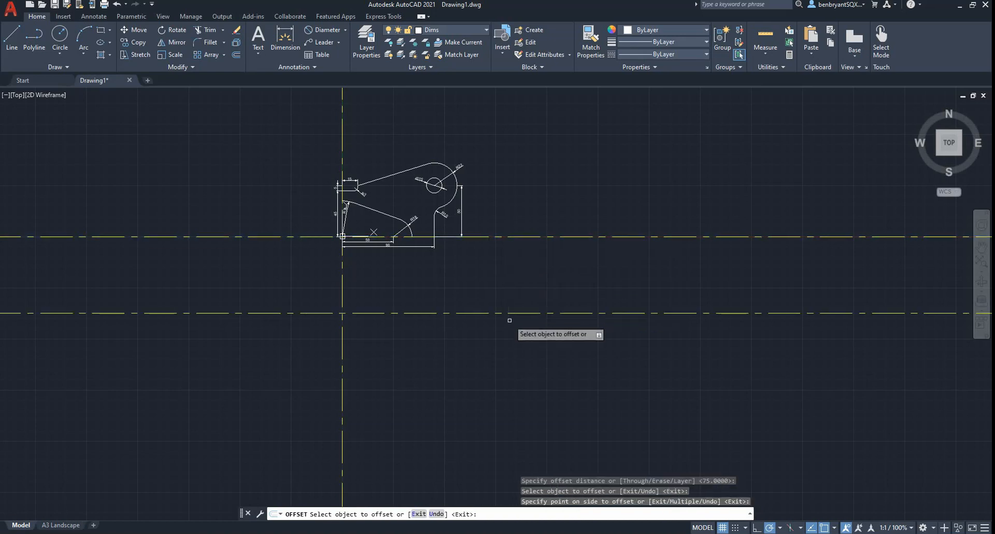
left_click(511, 313)
left_click(514, 363)
key("Escape")
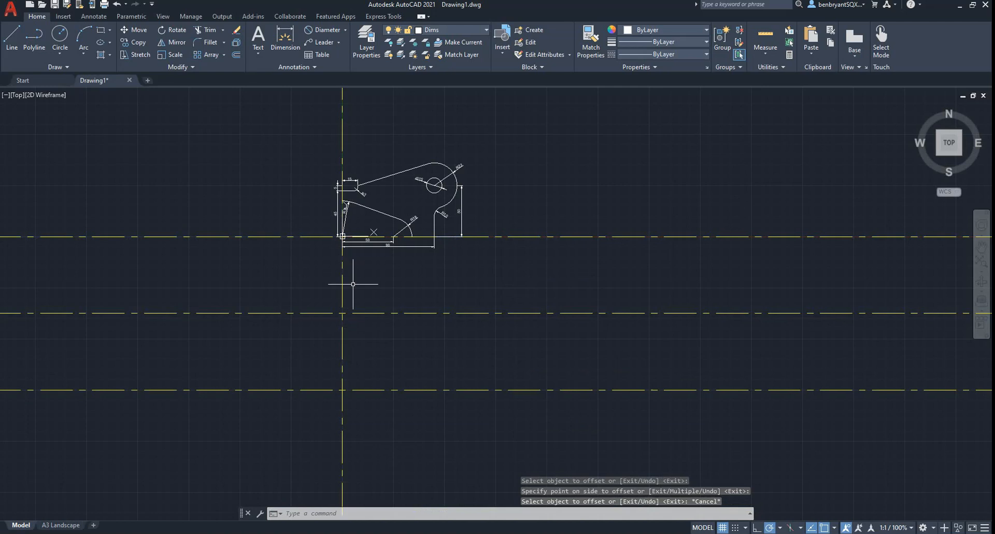
Turn off the Dims layer and make Drawing the current layer
middle_click_drag(407, 394, 426, 387)
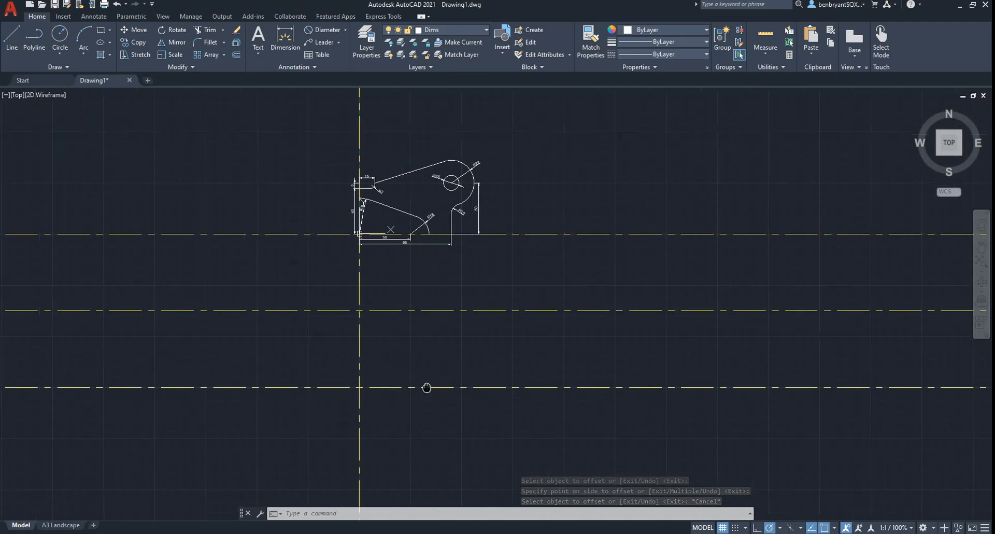
left_click(443, 31)
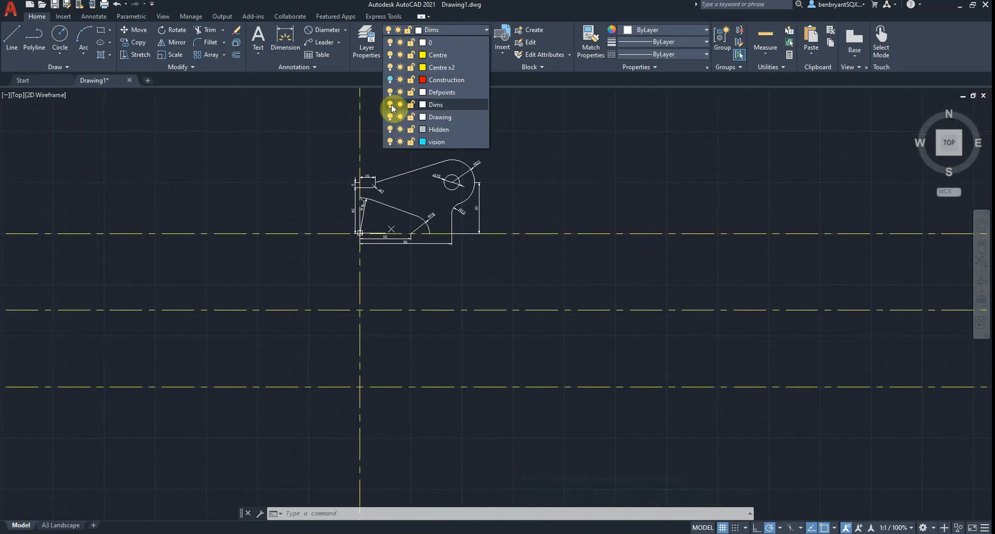
left_click(389, 103)
left_click(428, 258)
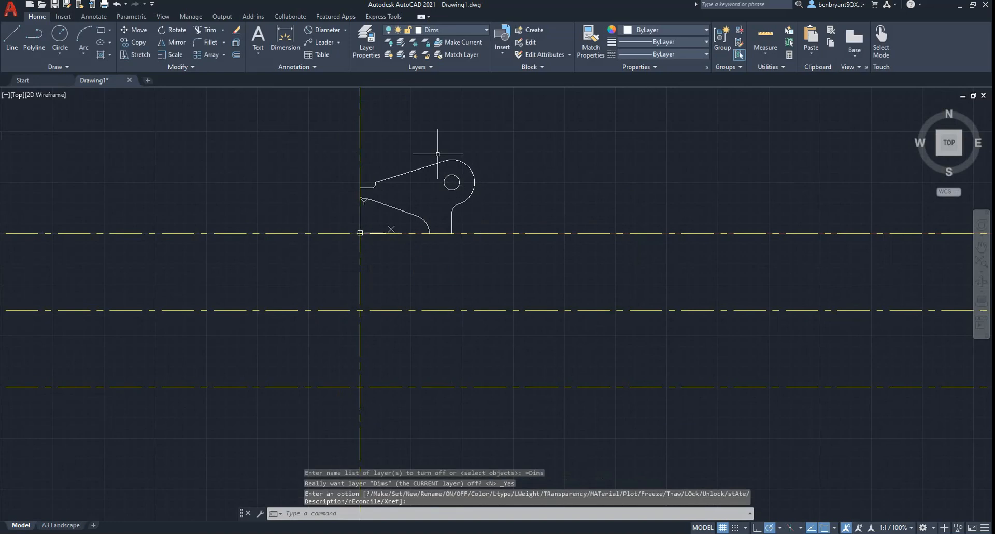
left_click(447, 33)
left_click(438, 127)
Copy the whole quarter profile from the origin to the intersection of the vertical centre line and the lowest horizontal centre line
left_click(282, 139)
left_click(542, 270)
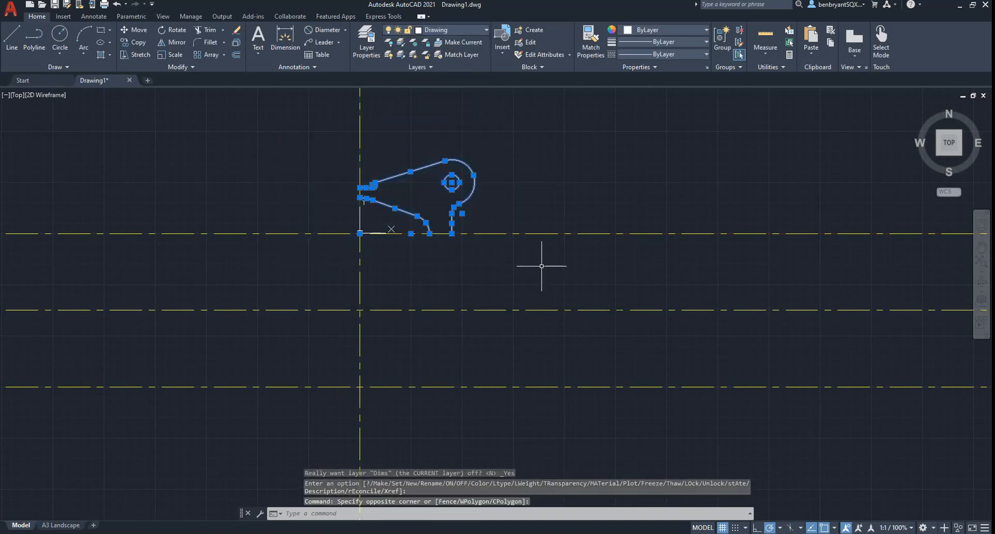
key("Return")
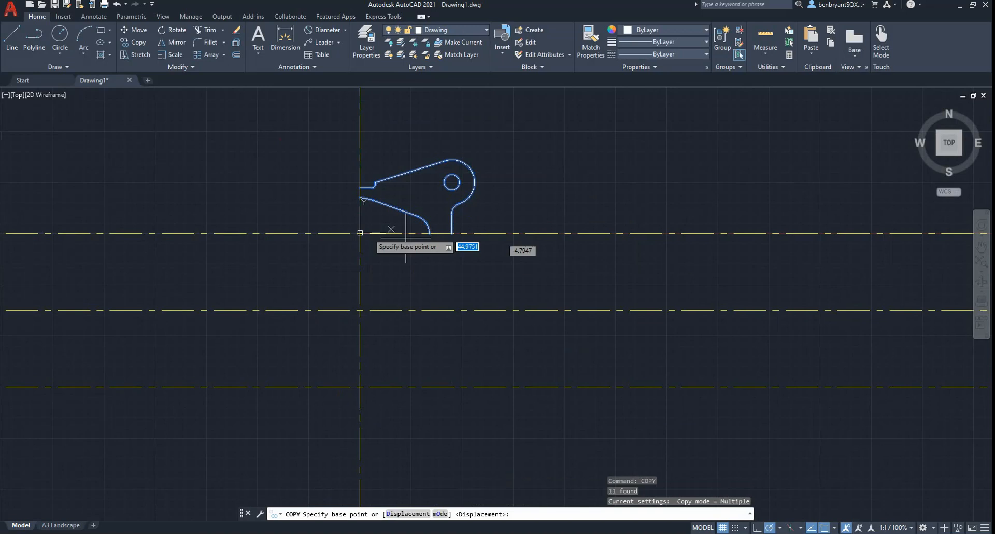
left_click(361, 233)
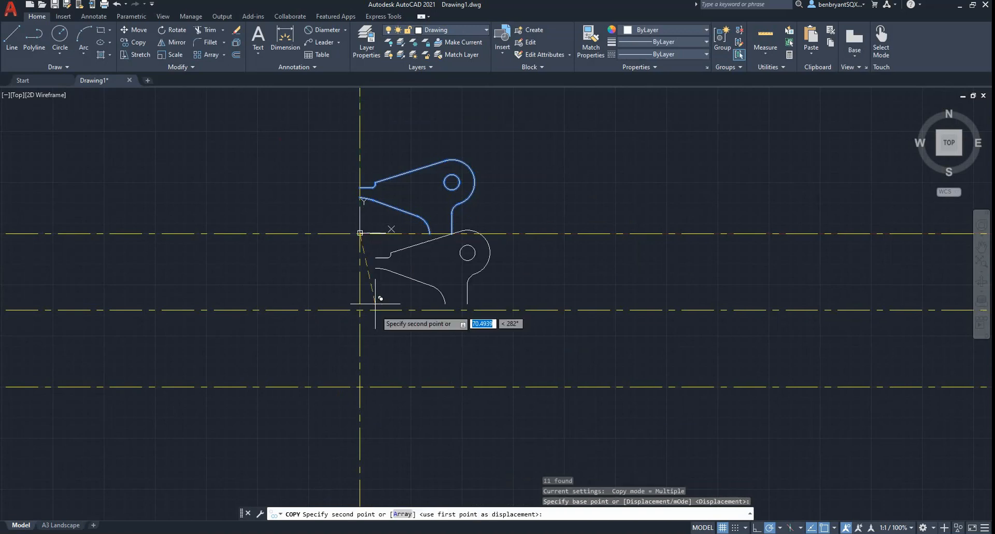
left_click(360, 387)
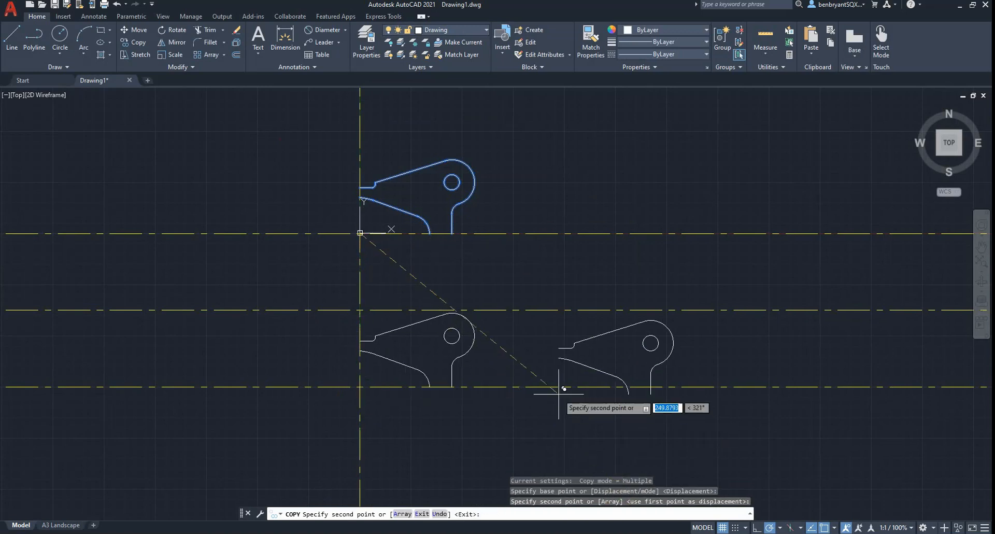
key("Escape")
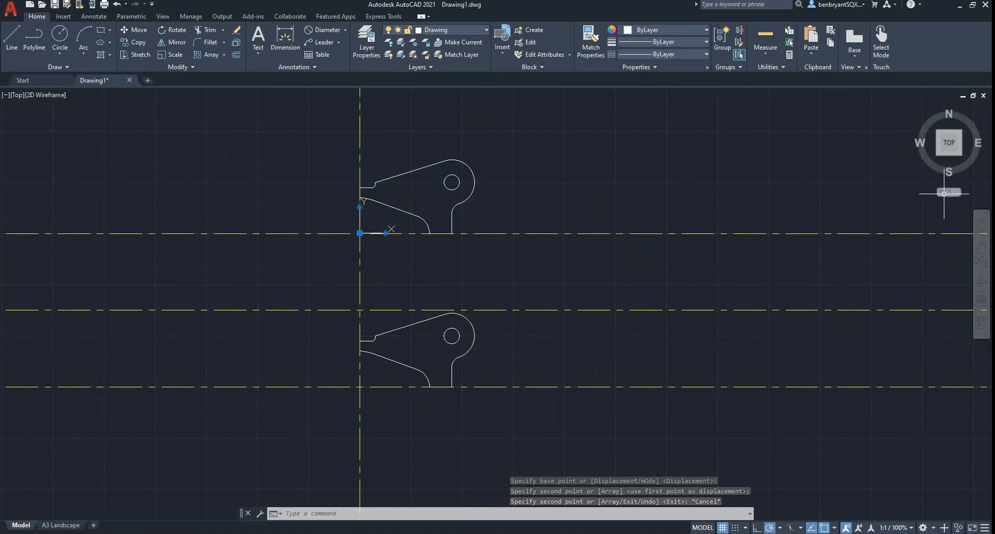
Move the UCS origin to the intersection of the vertical centre line and the lowest horizontal centre line
left_click(360, 233)
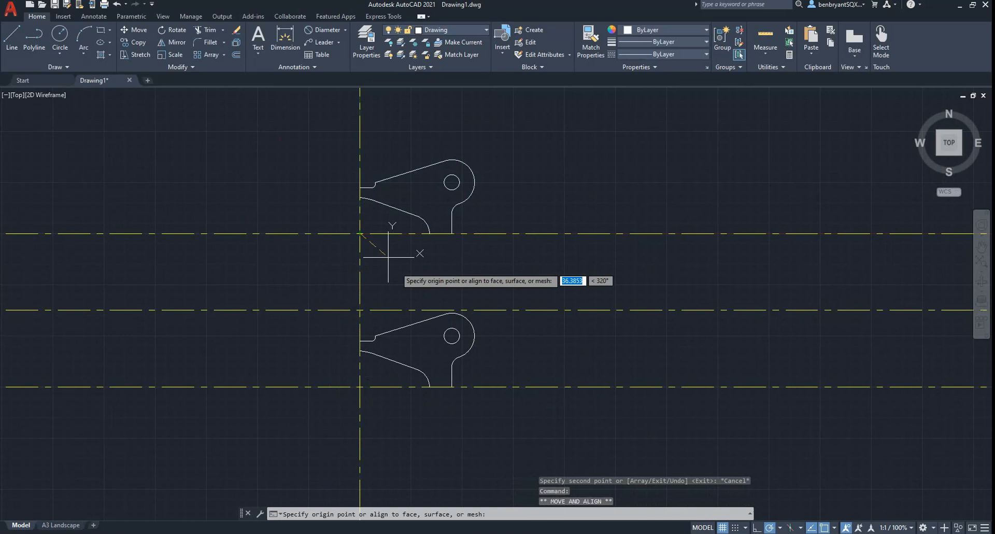
left_click(360, 386)
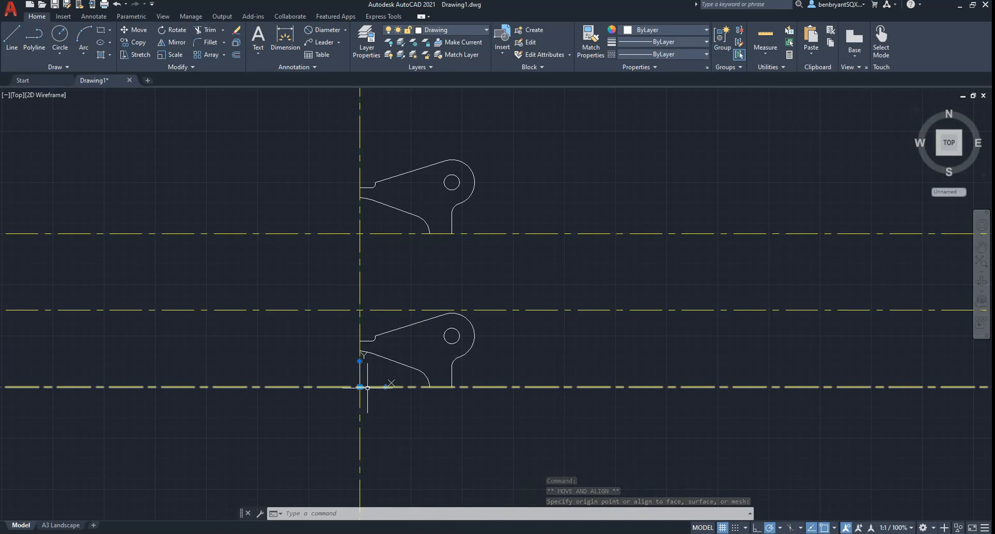
key("Escape")
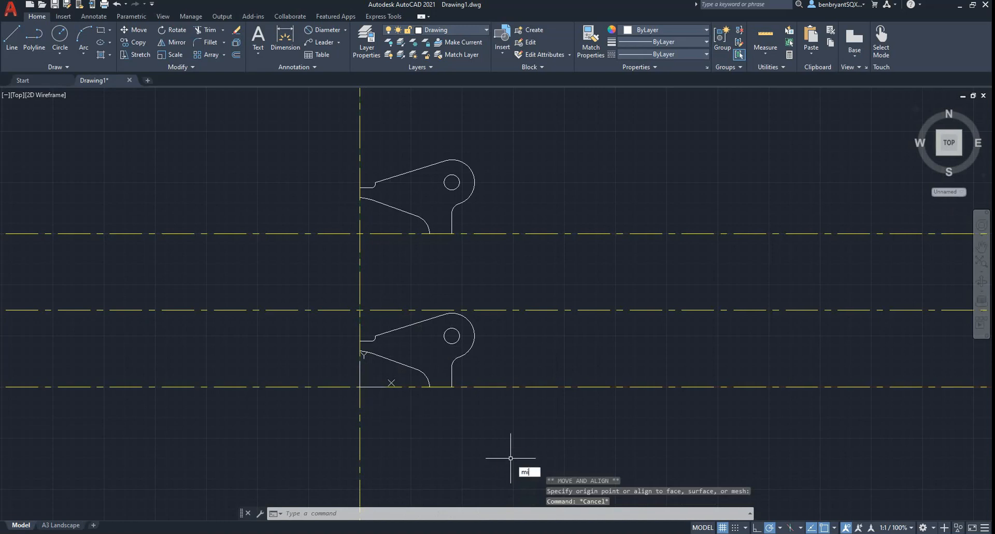
type("mirror")
key("Return")
left_click(307, 416)
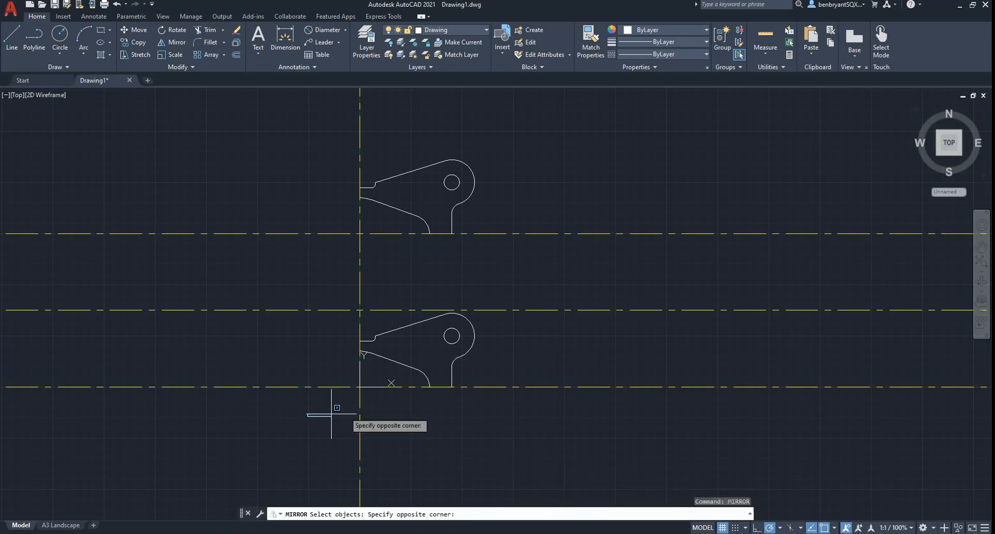
left_click(568, 308)
key("Return")
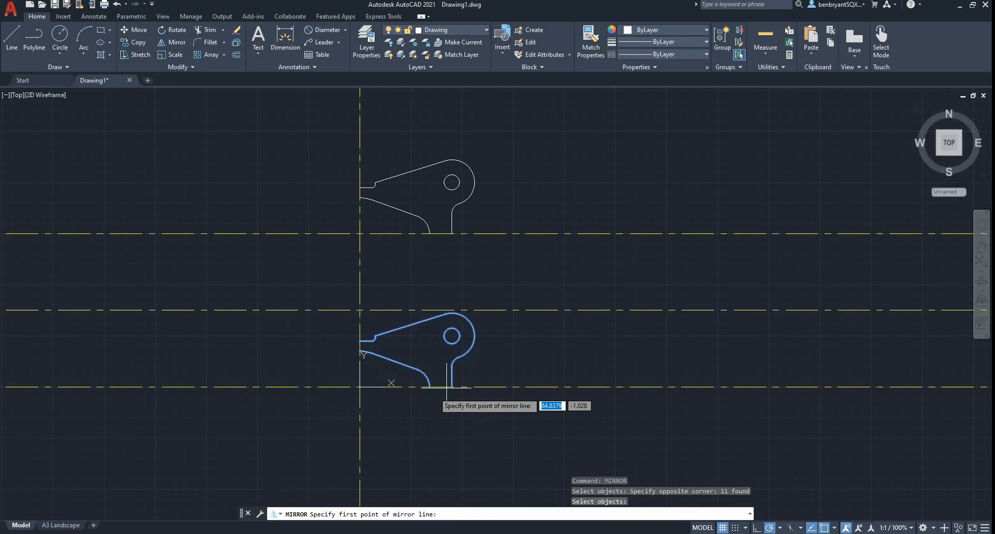
type("0,0")
key("Return")
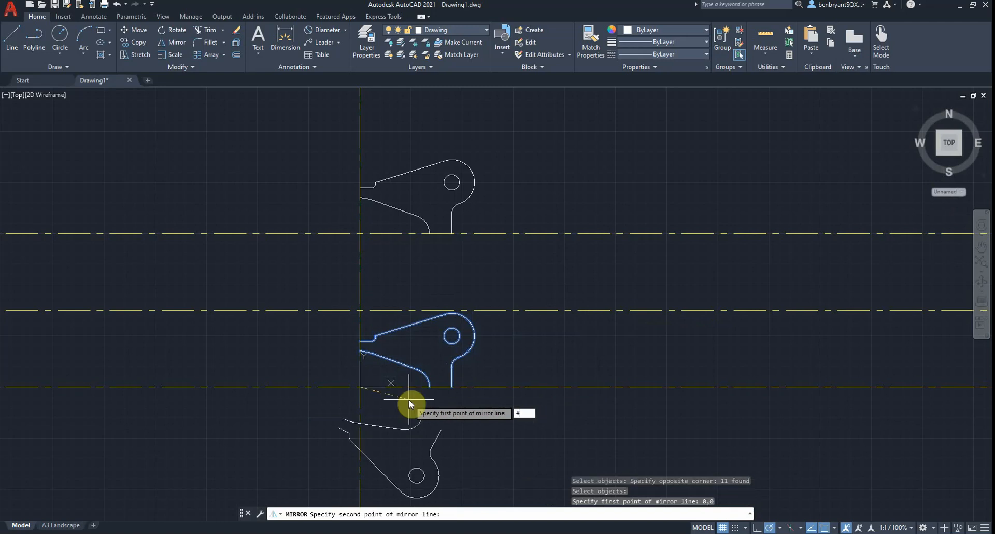
key("BackSpace")
key("Escape")
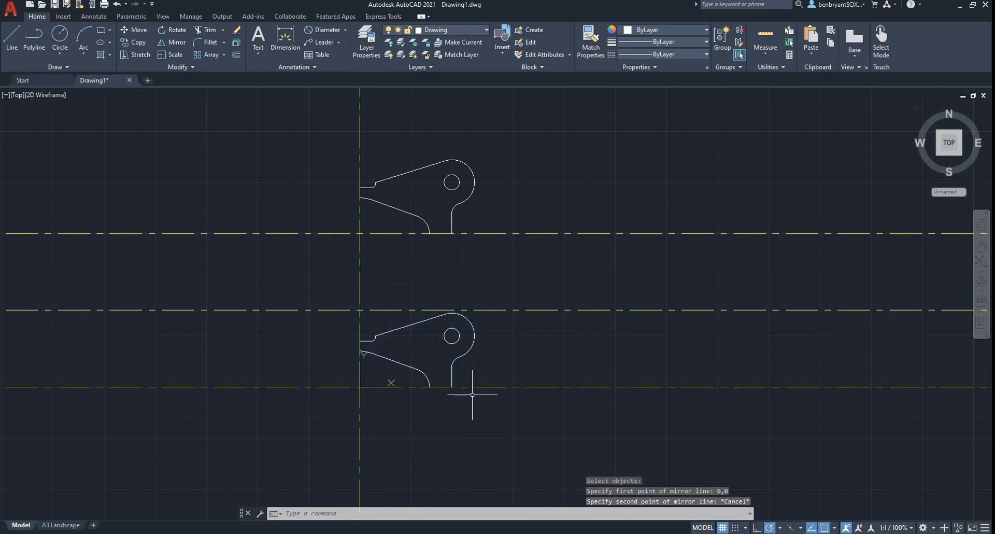
Mirror the copied quarter profile across the lowest horizontal centre line from 0,0, keeping the source objects
key("Return")
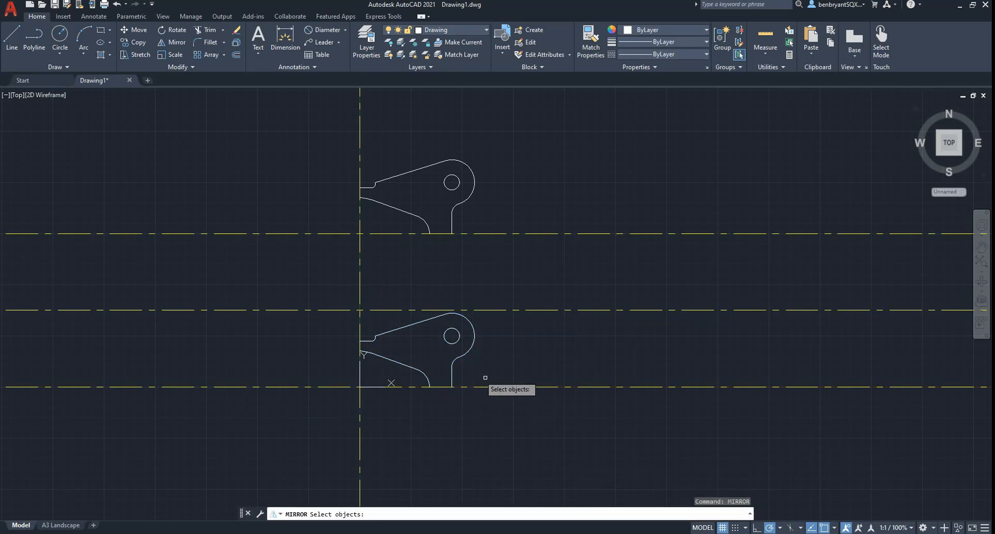
left_click(276, 273)
left_click(548, 408)
key("Return")
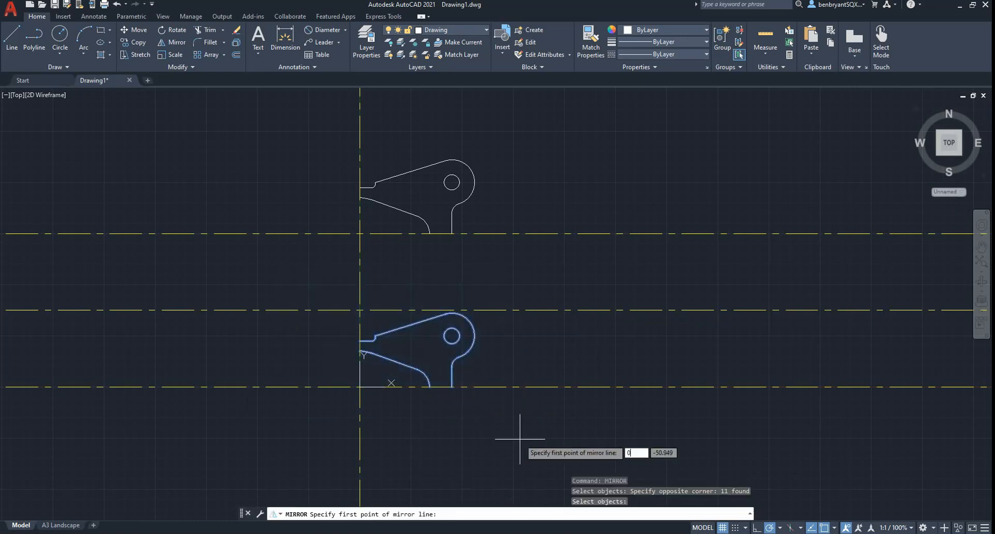
type("0,0")
key("Return")
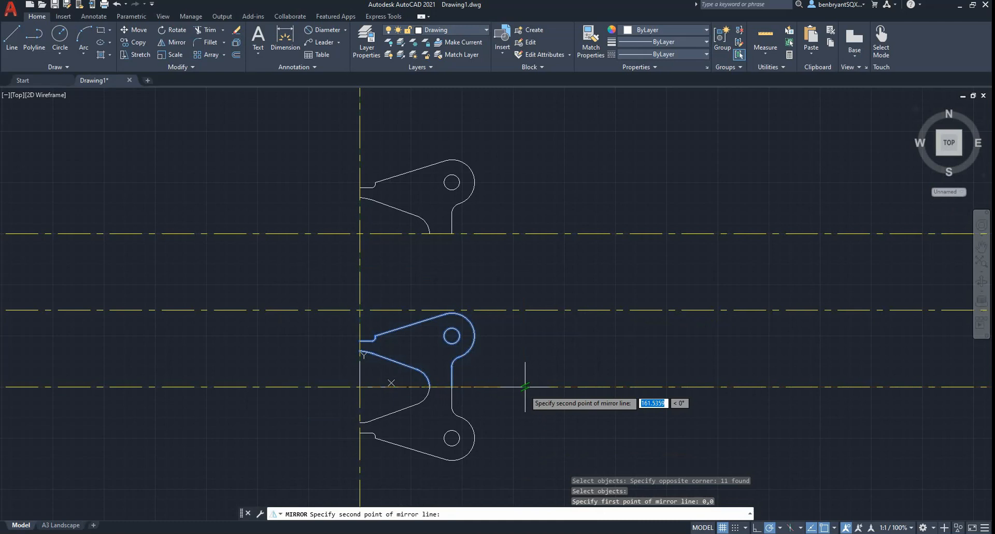
left_click(526, 386)
left_click(543, 440)
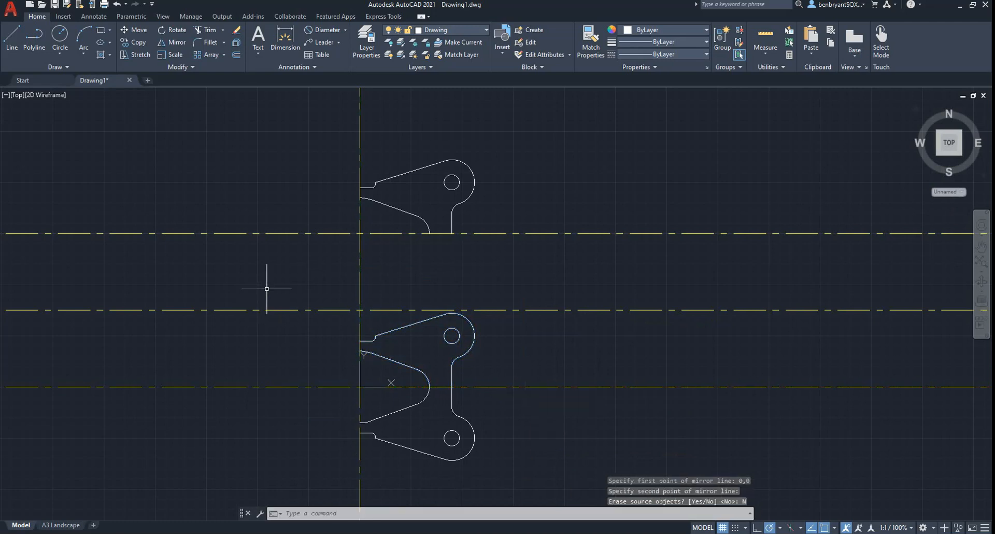
Mirror the lower half profile across the vertical centre line from 0,0, keeping the source objects, to complete the full plate
type("mirror")
key("Return")
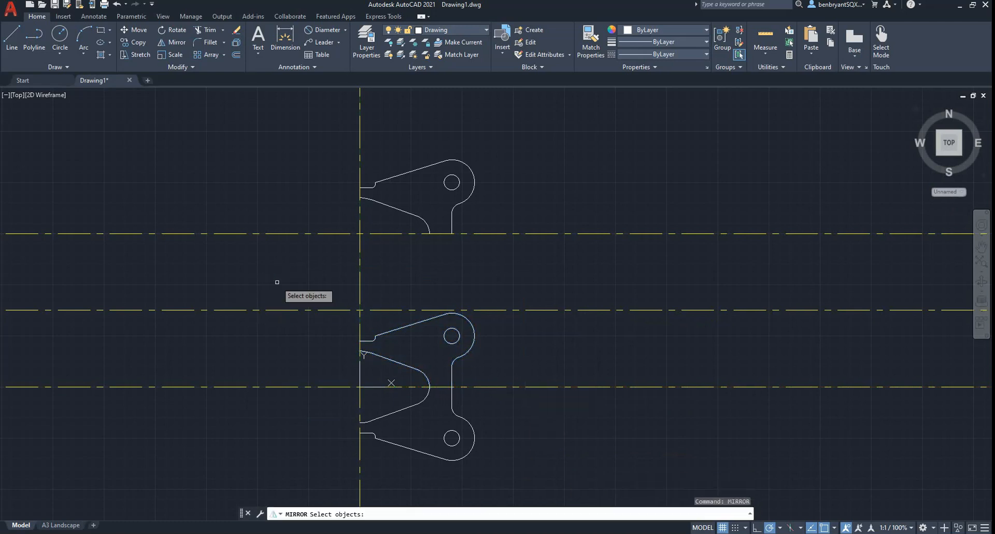
left_click(277, 282)
left_click(514, 478)
key("Return")
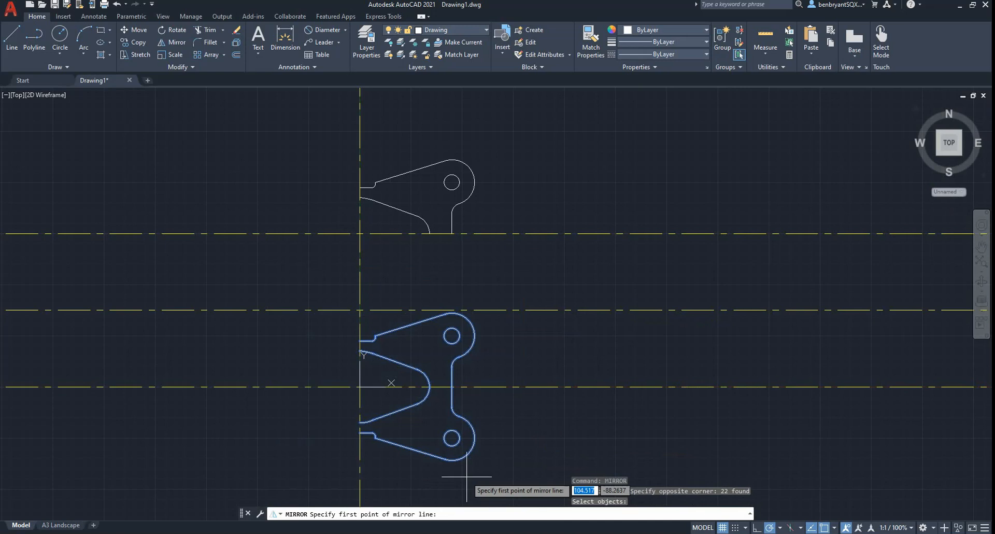
type("0,0")
key("Return")
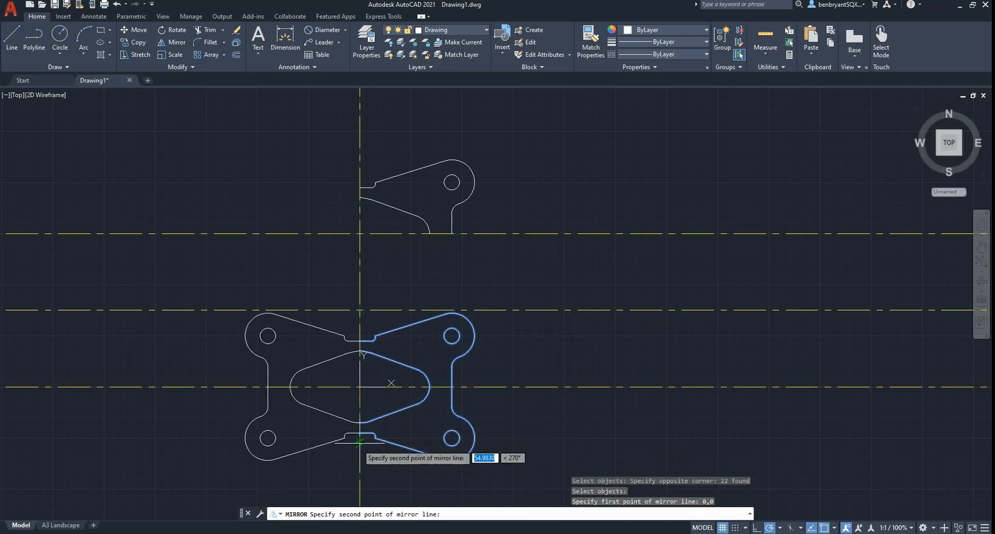
left_click(359, 445)
left_click(380, 481)
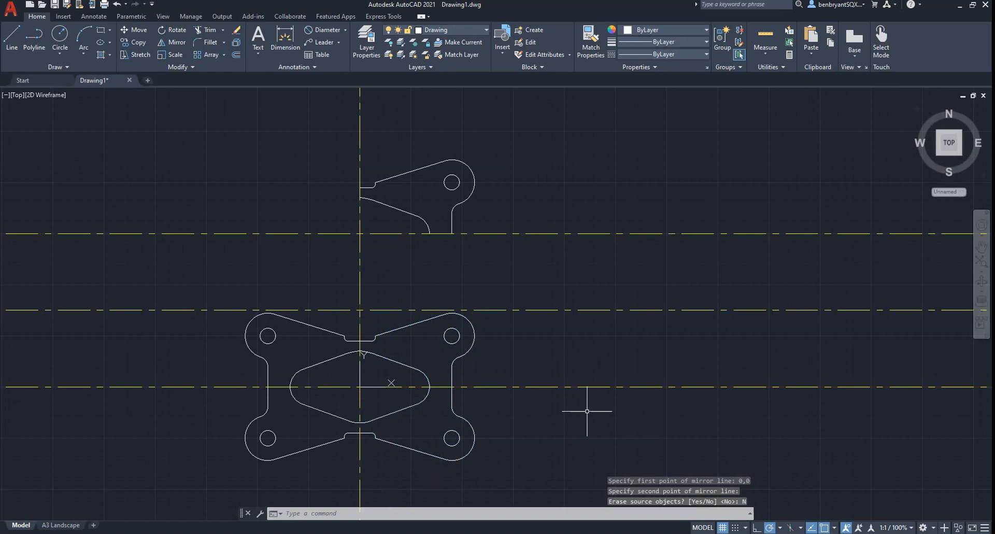
Turn the Dims layer back on
scroll(611, 398, "up", 3)
scroll(573, 371, "down", 4)
scroll(458, 361, "up", 1)
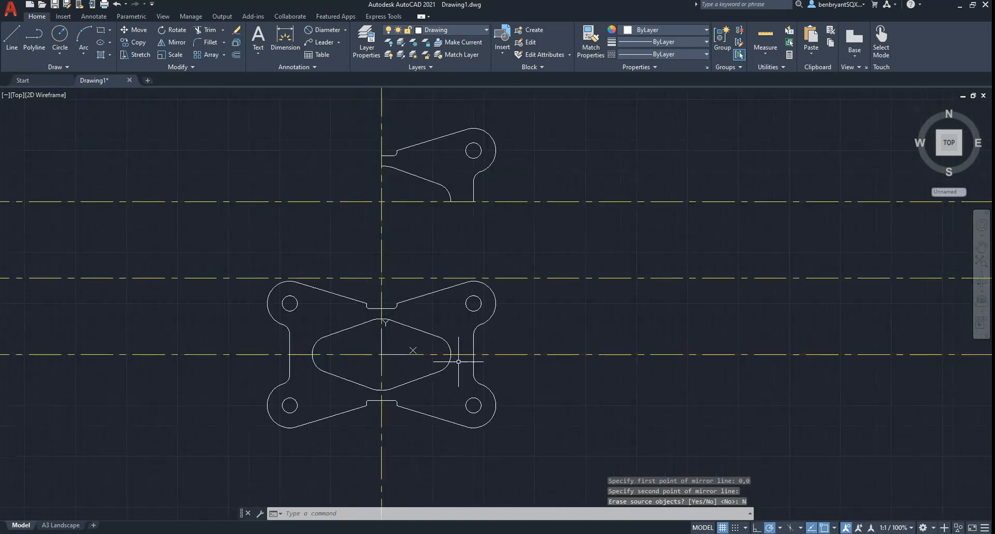
mouse_move(458, 361)
middle_mouse_down()
mouse_move(439, 349)
mouse_move(420, 354)
mouse_move(584, 318)
middle_mouse_up()
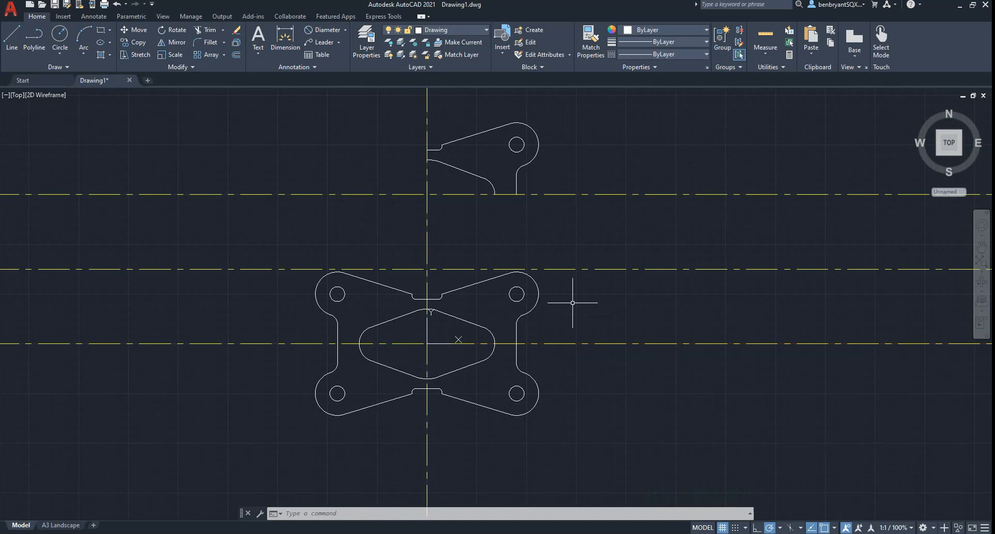
left_click(434, 31)
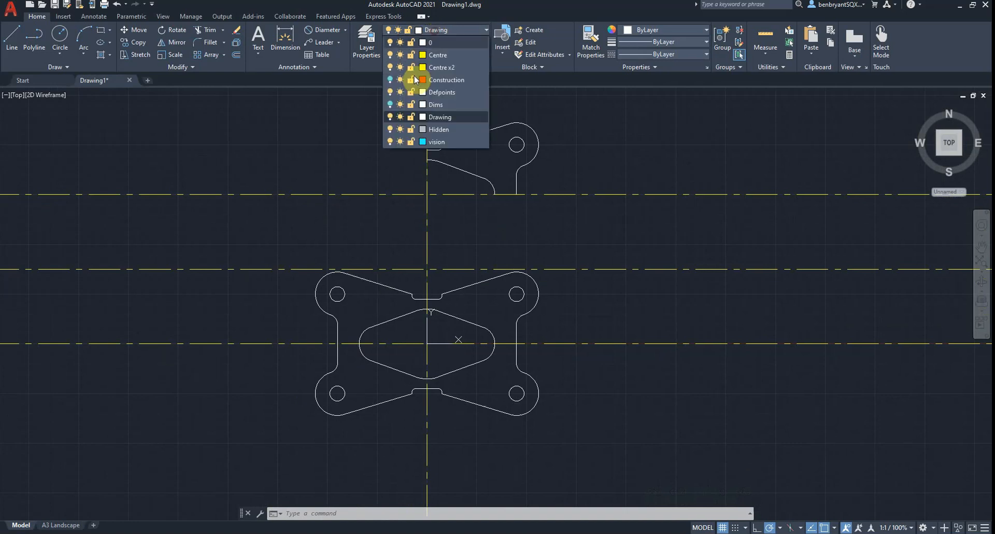
left_click(390, 104)
left_click(602, 249)
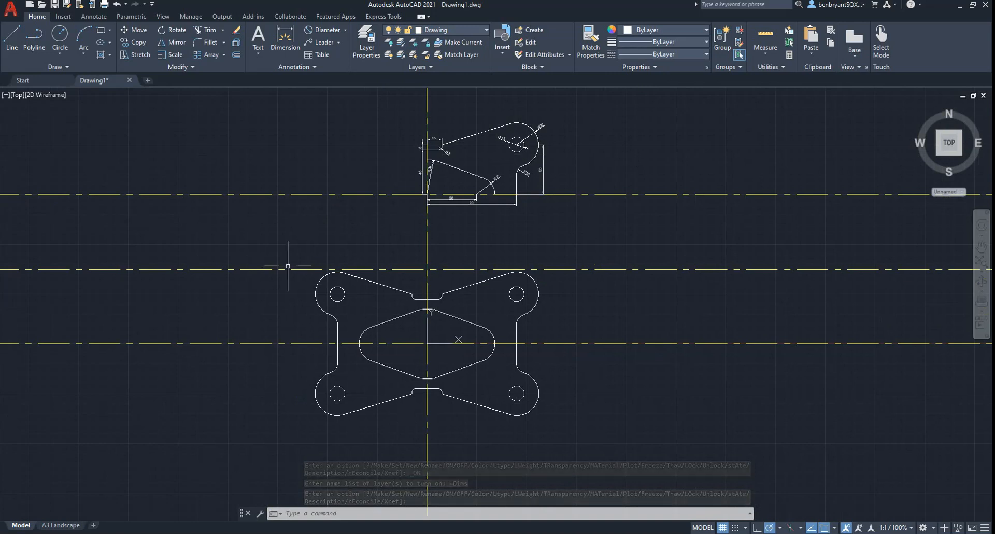
Open the A3 Landscape layout, activate its viewport, and frame the full plate at a 1:1 viewport scale
left_click(61, 525)
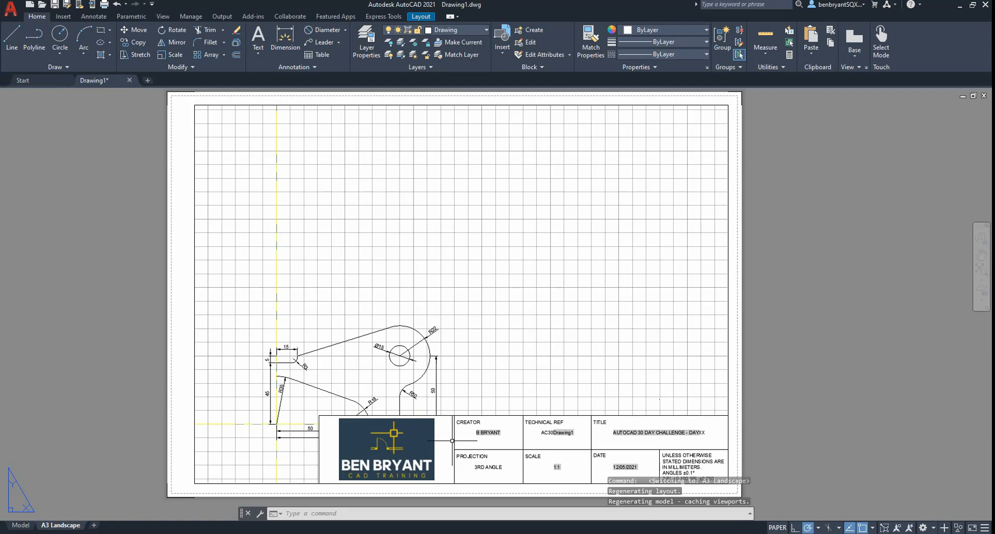
left_click(741, 309)
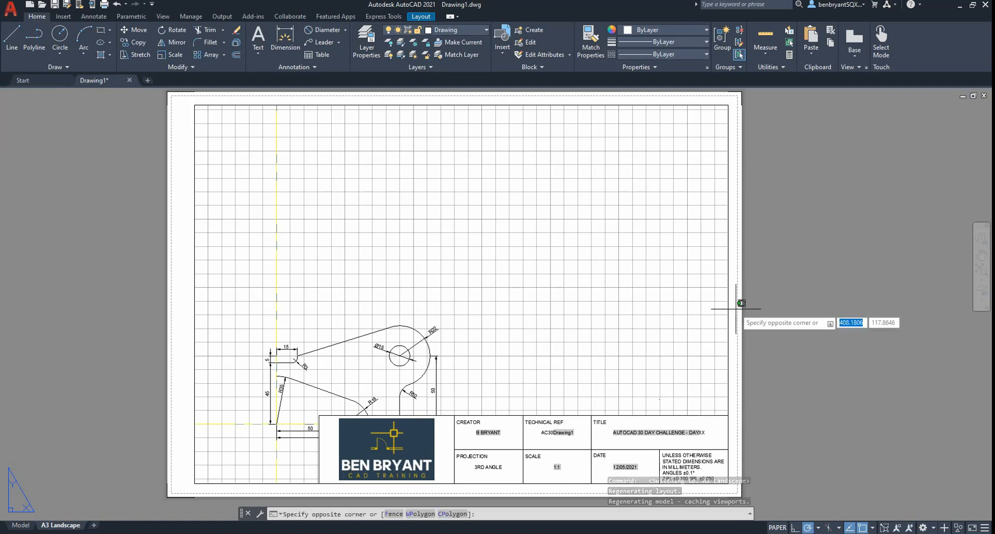
double_click(553, 319)
middle_click_drag(464, 344, 545, 225)
middle_click_drag(533, 334, 542, 132)
middle_click_drag(573, 285, 569, 290)
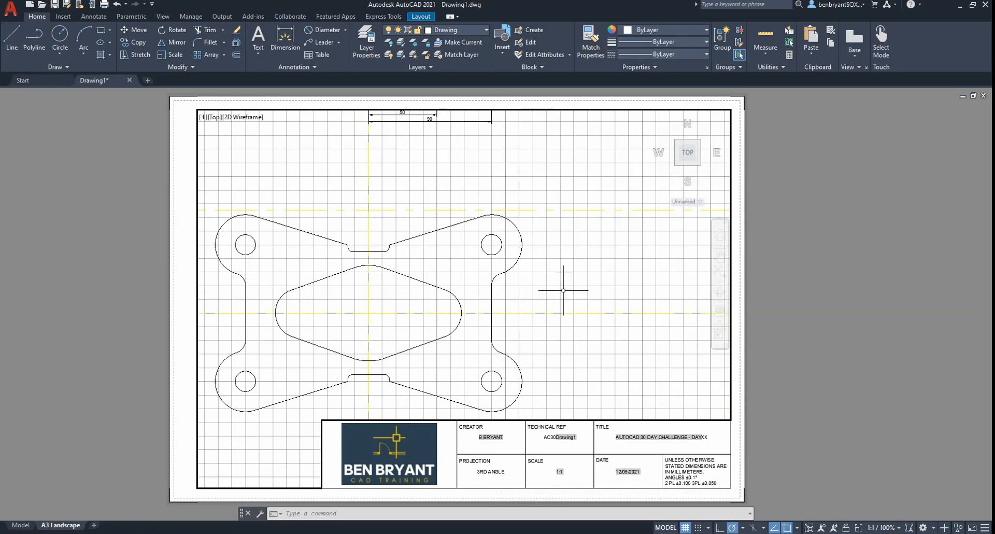
middle_click_drag(561, 298, 560, 283)
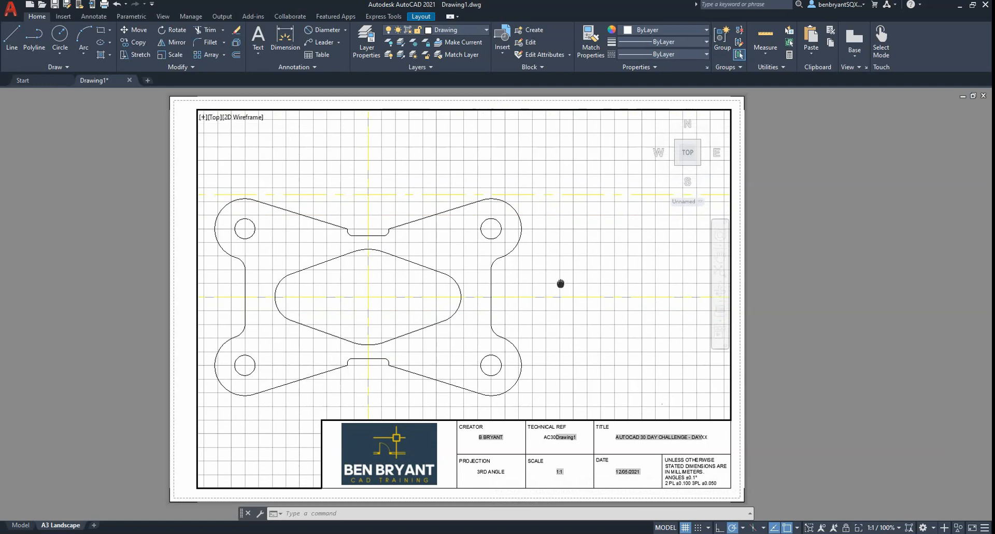
scroll(561, 283, "down", 4)
scroll(572, 278, "up", 6)
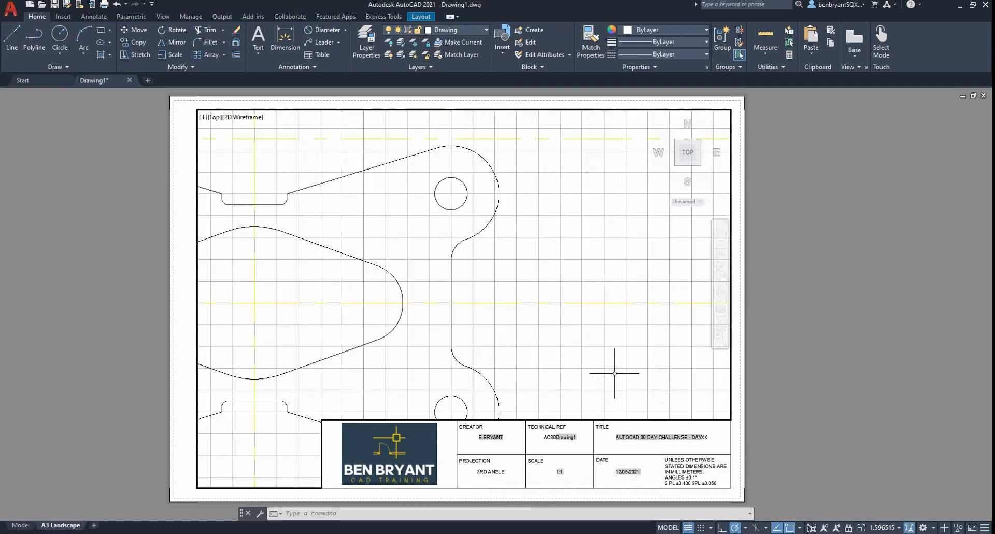
left_click(885, 527)
left_click(813, 264)
middle_click_drag(429, 337, 431, 344)
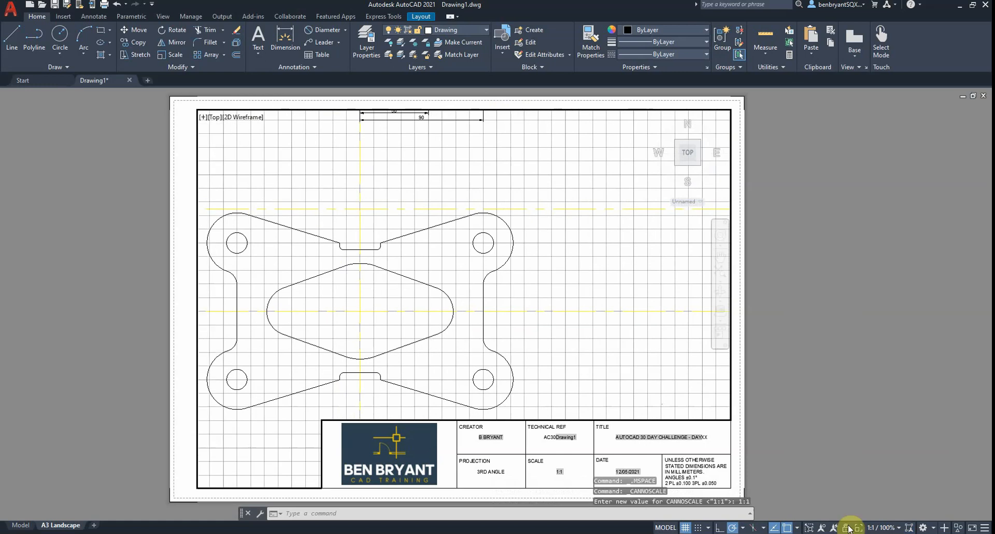
Try a 1.5:1 viewport scale for the full plate and return the viewport to 1:1
left_click(885, 527)
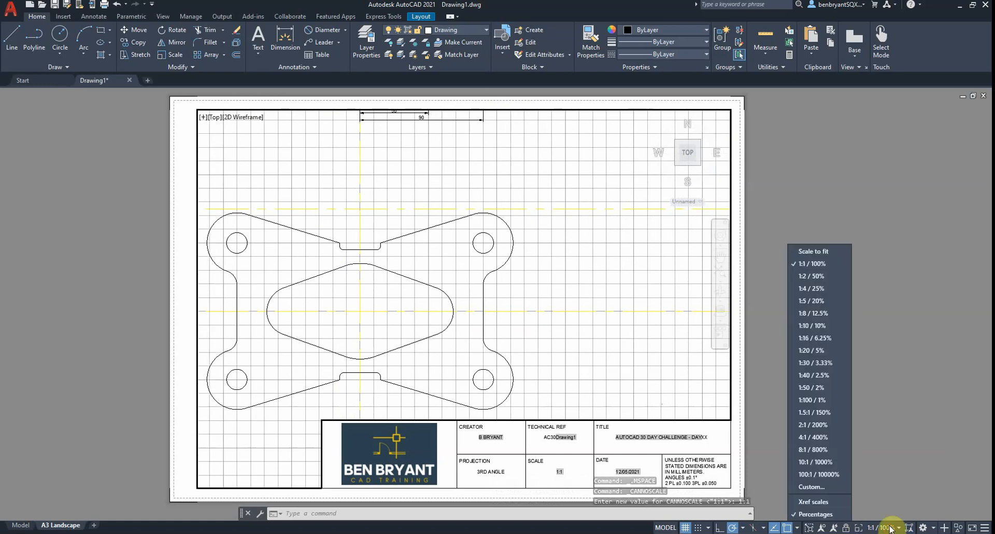
left_click(819, 412)
middle_click_drag(544, 382, 685, 311)
left_click(891, 526)
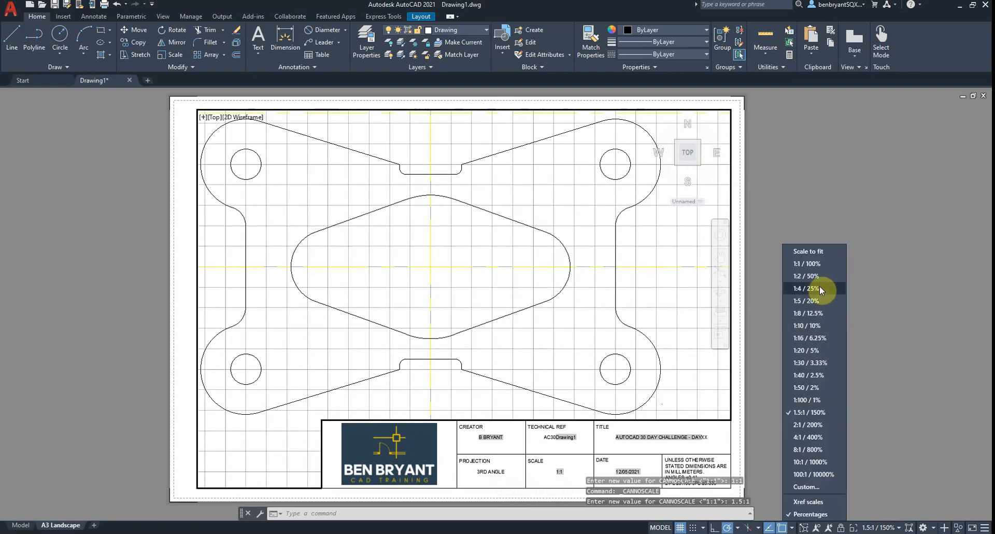
left_click(816, 264)
middle_click_drag(468, 371, 402, 395)
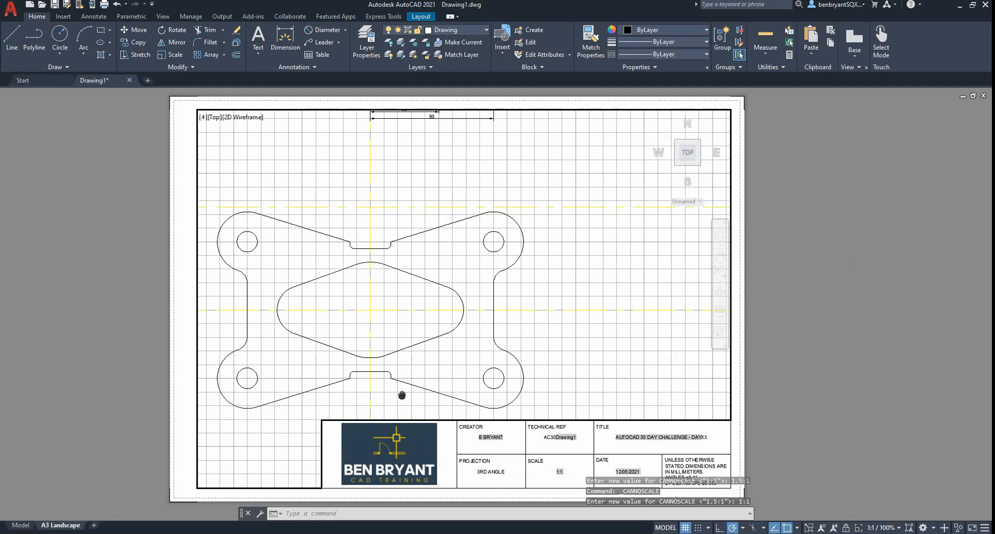
In model space, try to shift the full plate straight down by its centre grip, and undo the grip edit
left_click(20, 525)
left_click(236, 247)
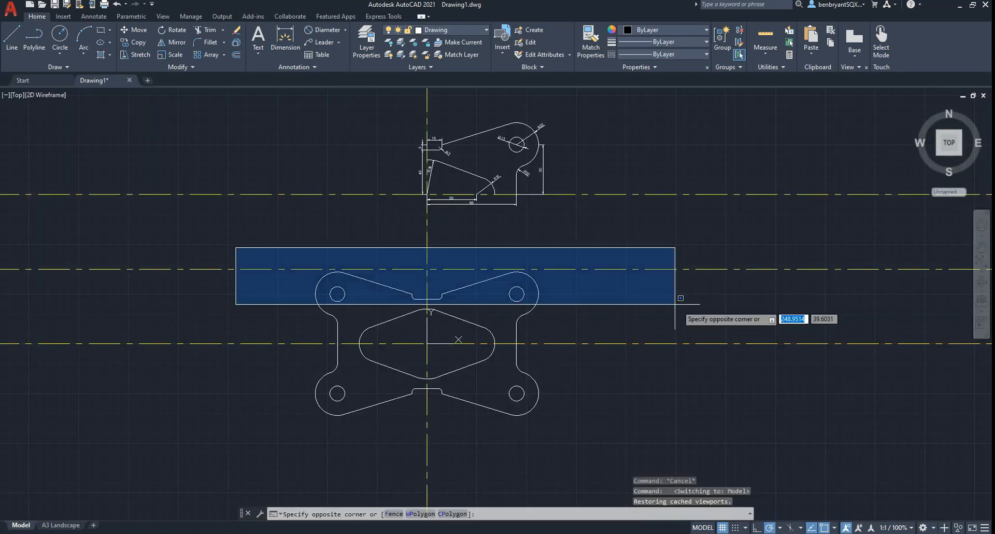
left_click(724, 482)
left_click(426, 343)
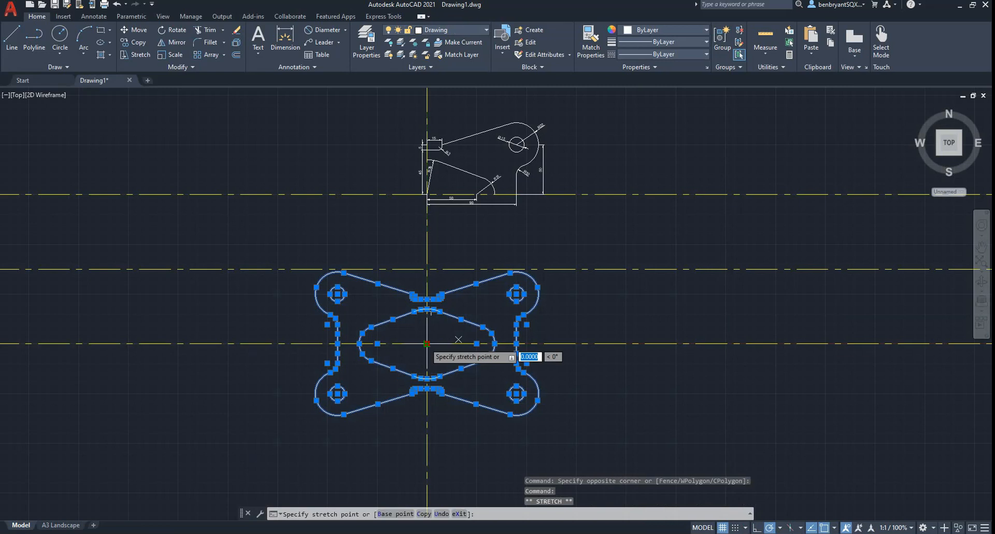
left_click(427, 388)
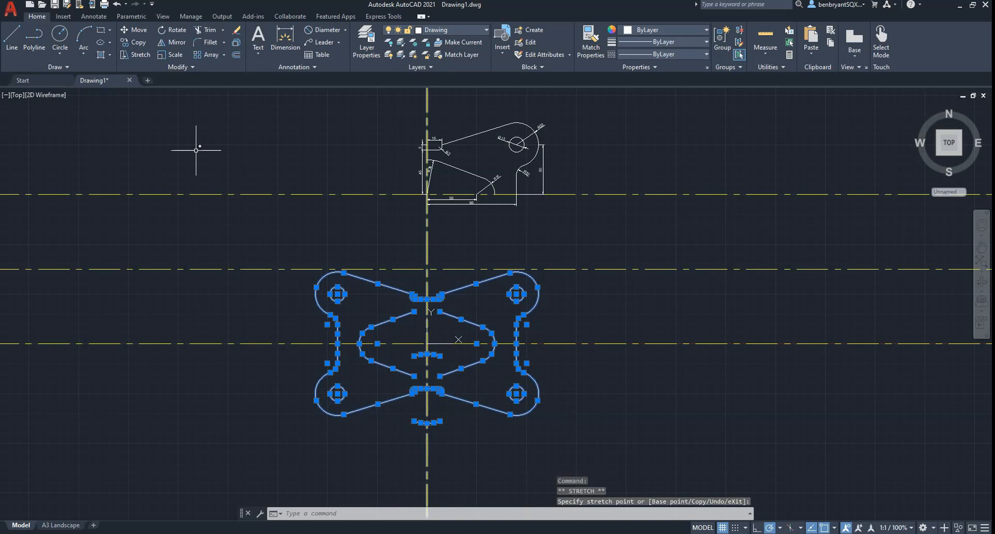
left_click(117, 6)
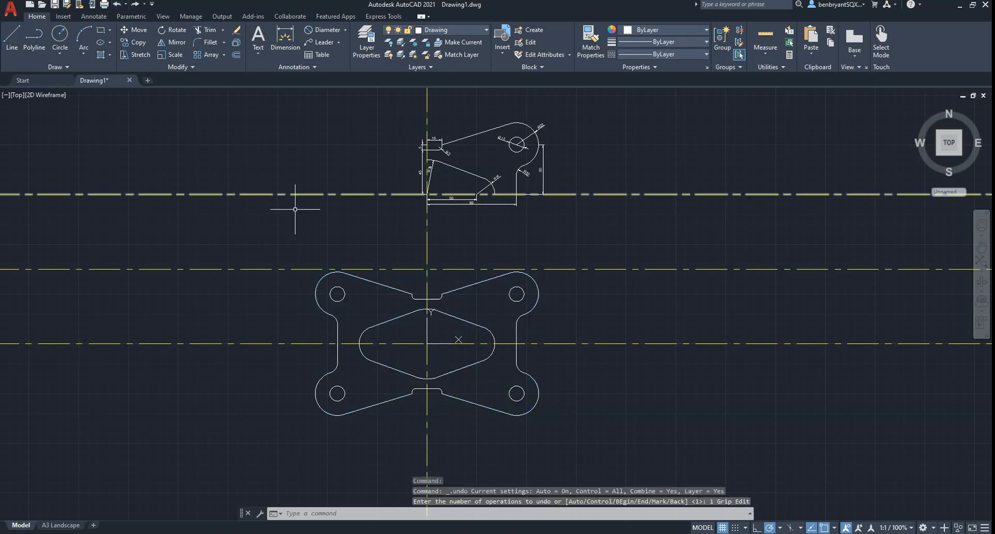
Move the full plate and its centre lines straight down from the plate's centre, farther away from the dimensioned quarter view
right_click(251, 220)
left_click(251, 222)
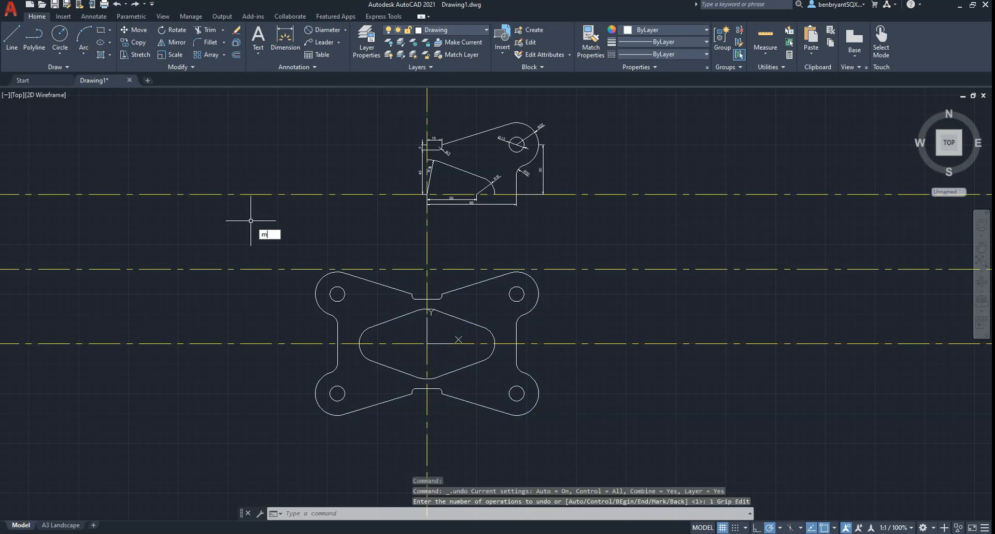
type("m")
key("Return")
left_click(623, 445)
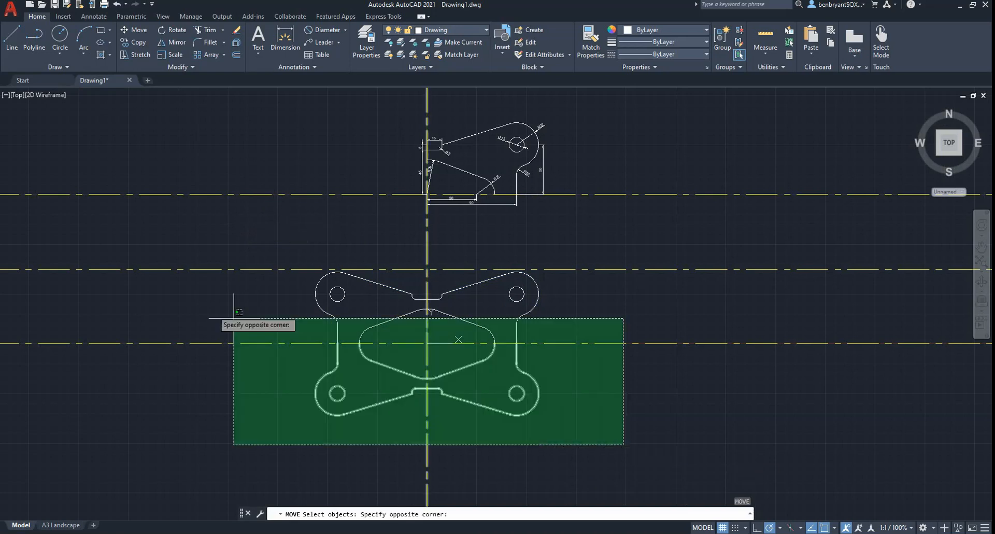
left_click(168, 248)
key("Return")
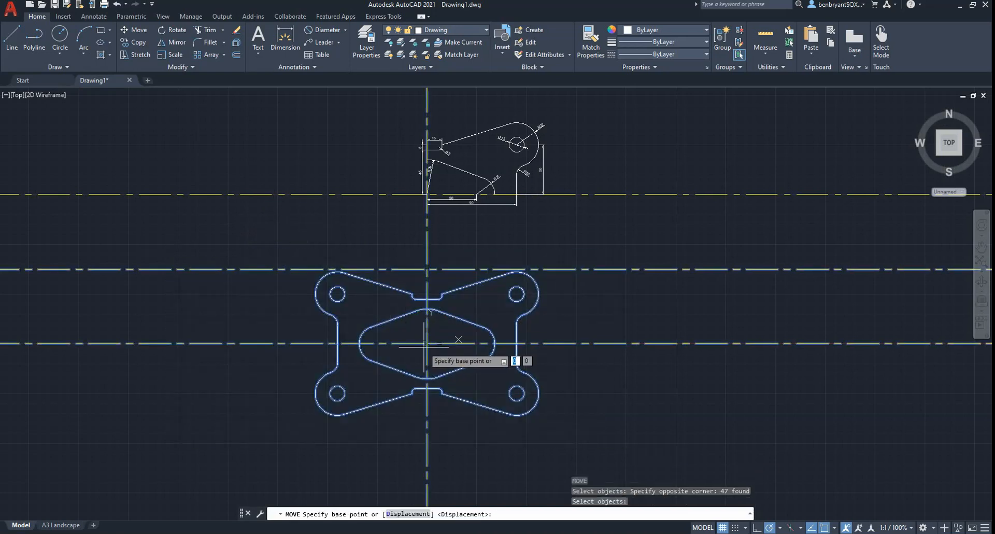
left_click(427, 343)
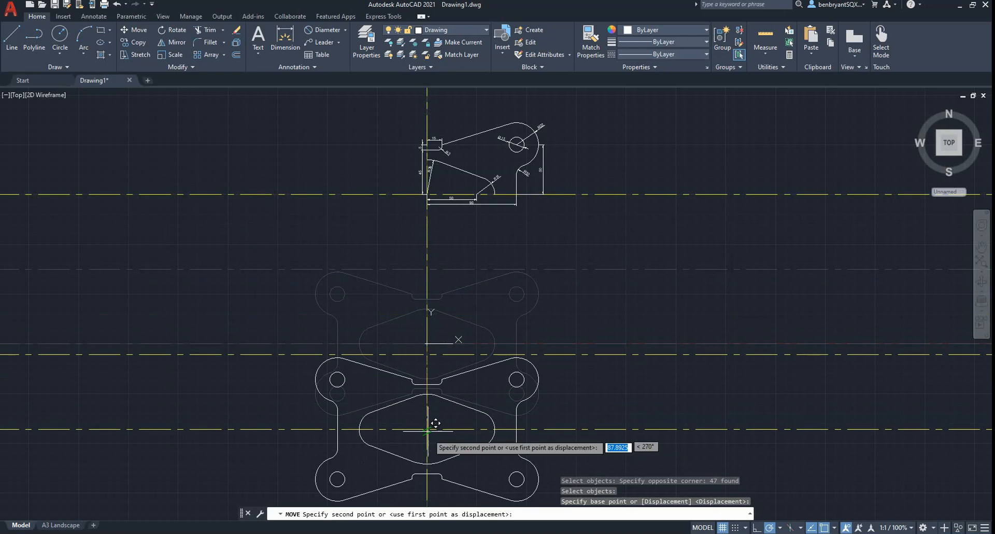
left_click(429, 442)
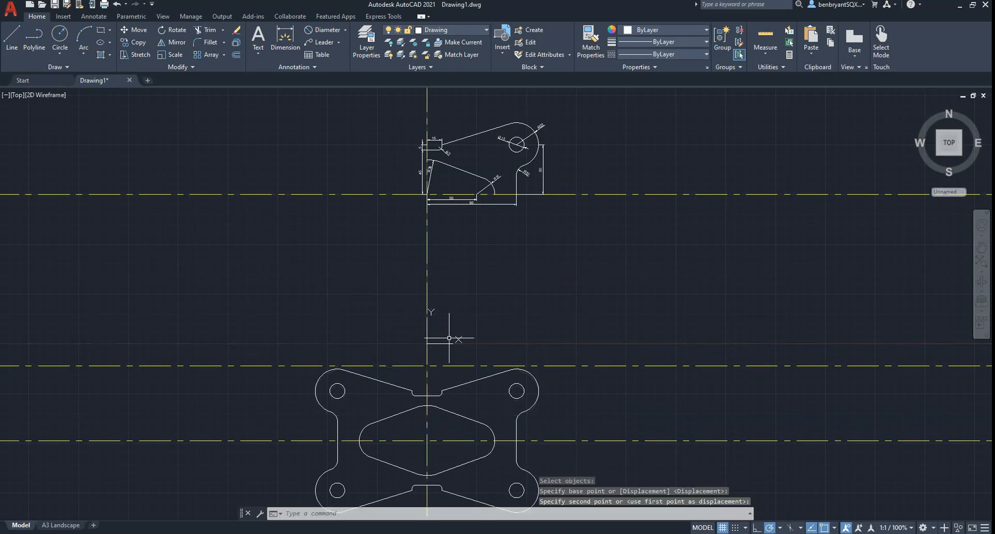
Return to the A3 Landscape layout and reposition the viewport's view so the full plate sits clear above the title block
middle_click_drag(436, 363, 431, 265)
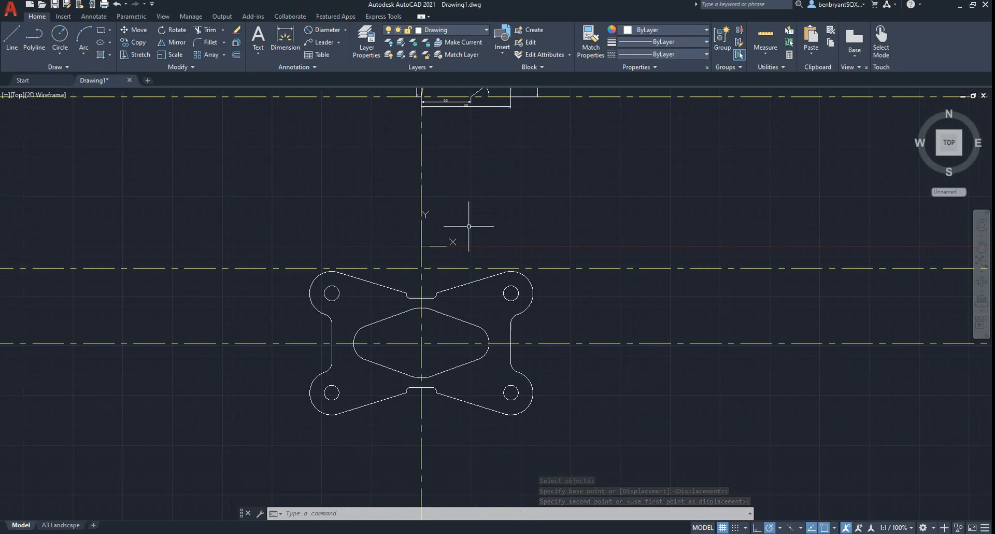
left_click(61, 524)
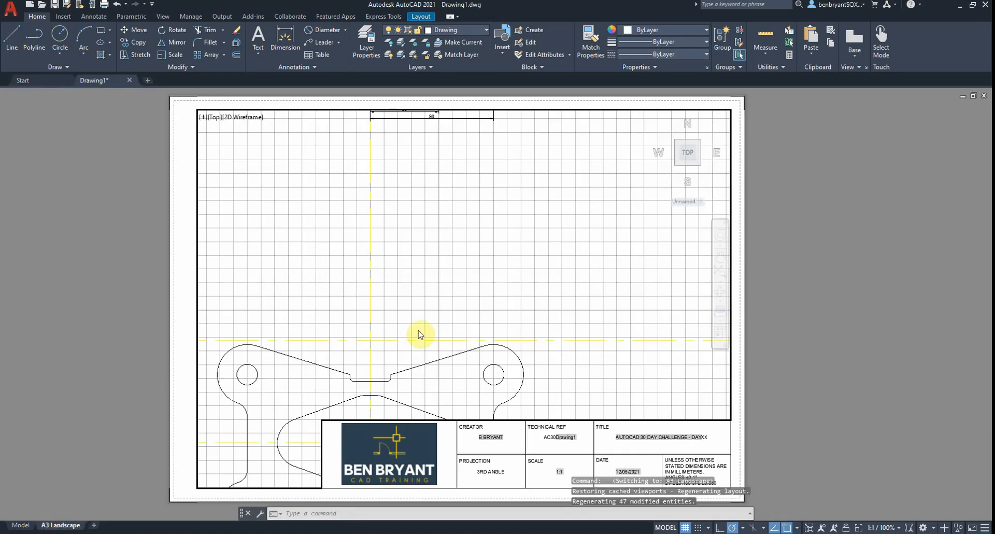
left_click(419, 334)
key("Escape")
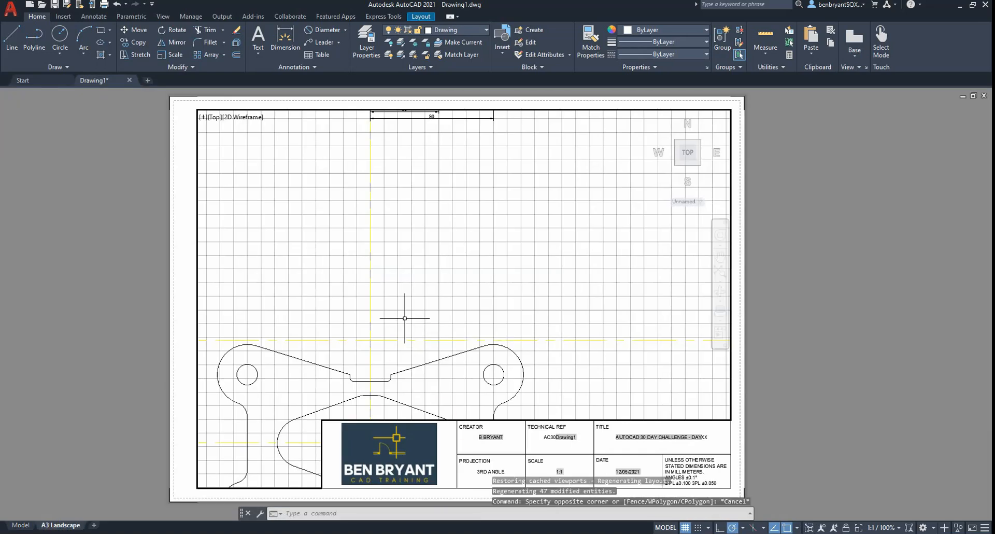
mouse_move(406, 315)
middle_mouse_down()
mouse_move(418, 213)
mouse_move(389, 187)
mouse_move(397, 186)
middle_mouse_up()
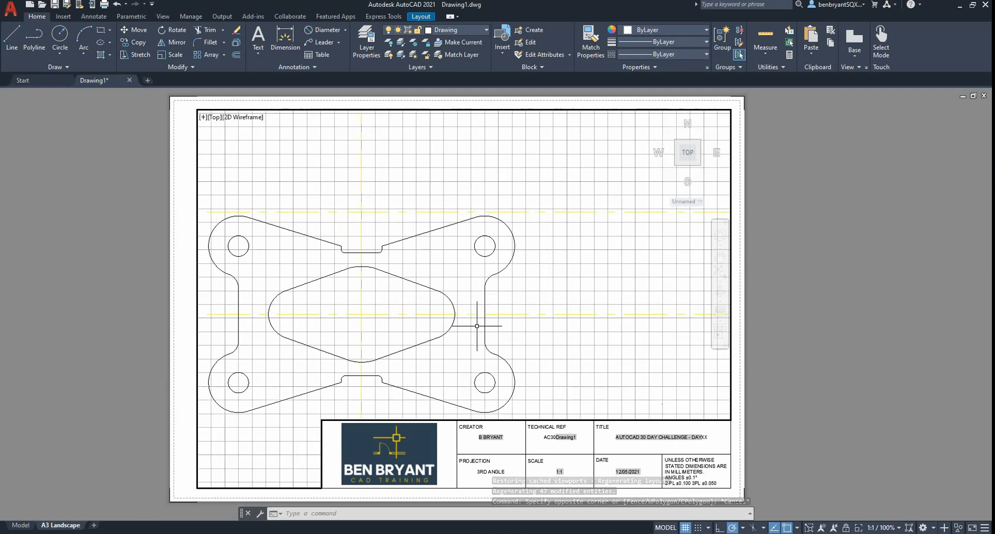
Insert a new view framing the dimensioned quarter plate from model space and place its viewport just outside the sheet
left_click(421, 16)
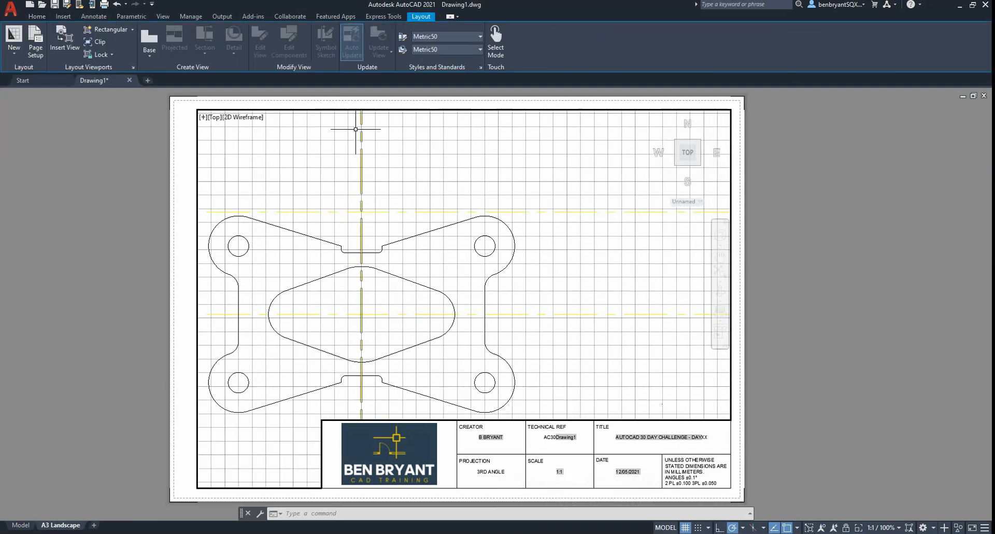
left_click(68, 41)
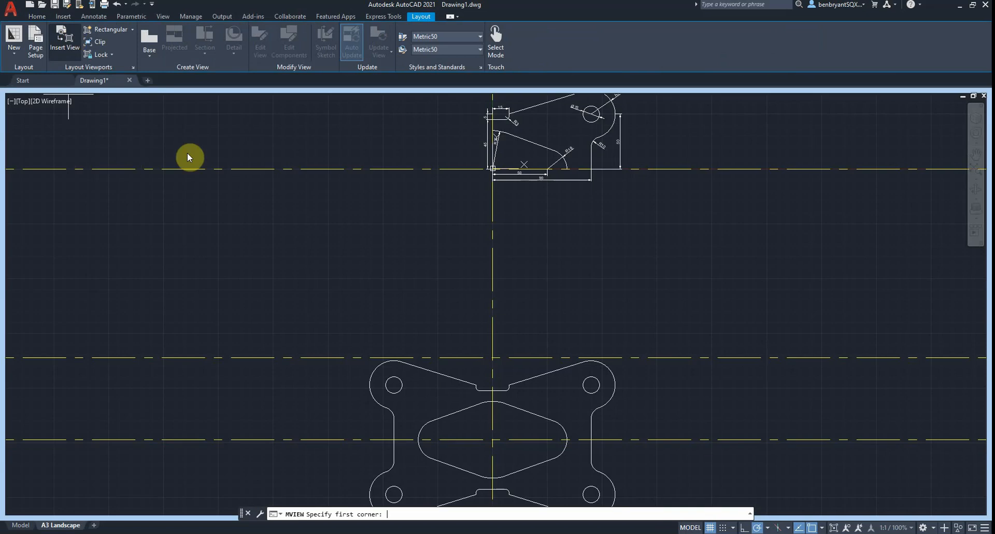
scroll(362, 207, "up", 4)
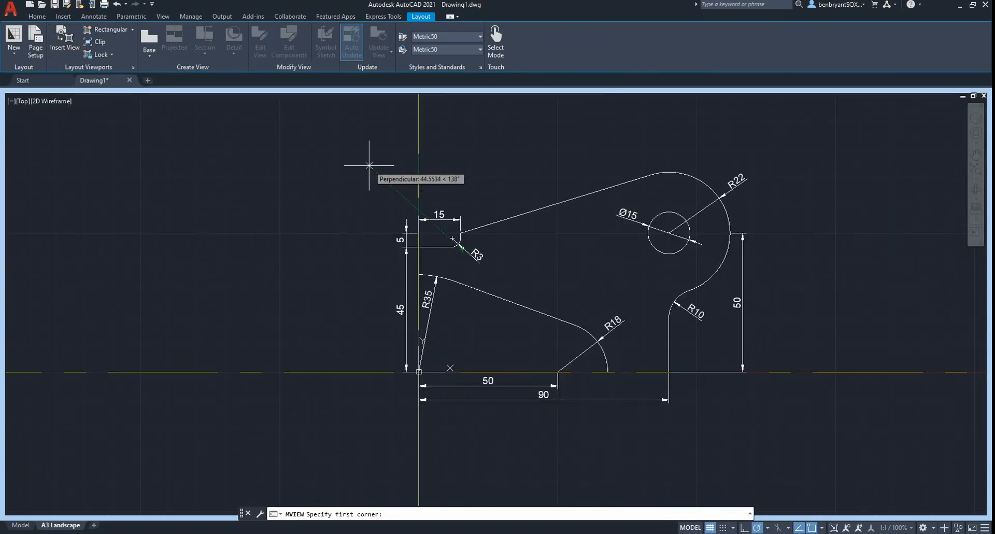
left_click(373, 145)
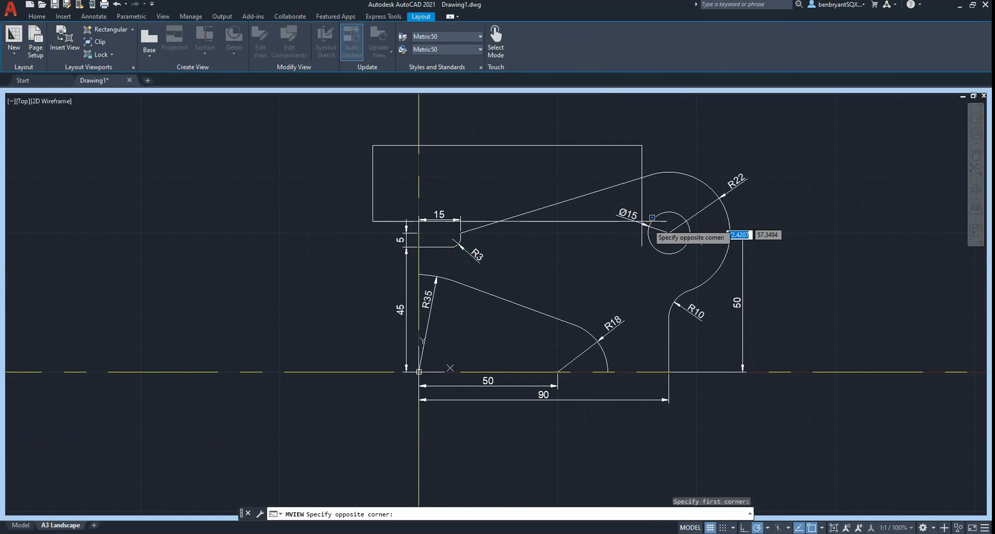
left_click(776, 414)
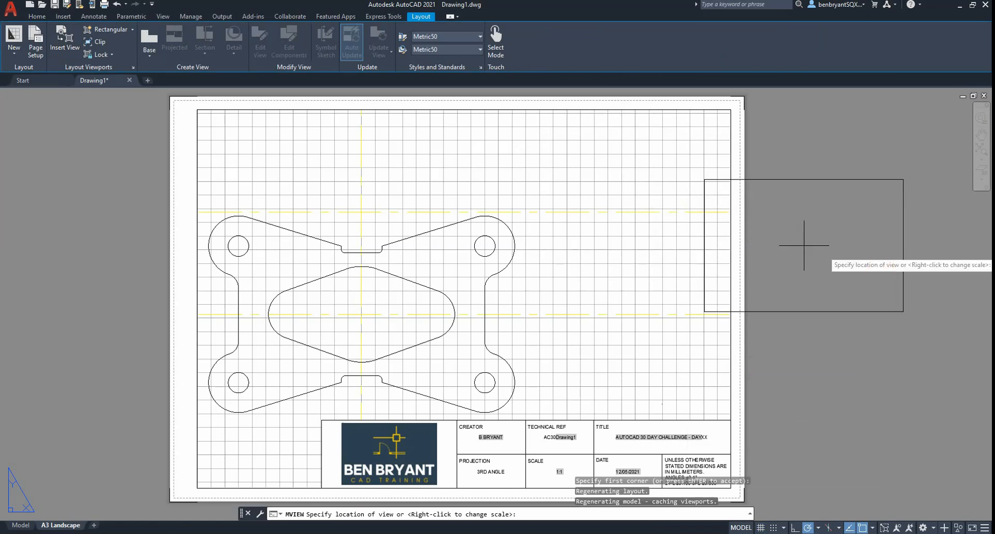
middle_click_drag(881, 269, 703, 276)
left_click(686, 241)
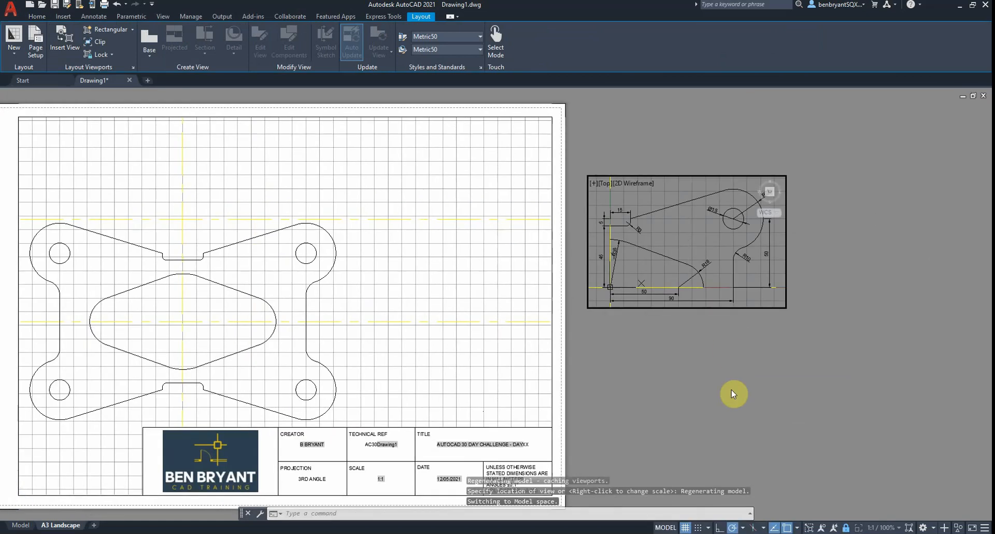
key("Escape")
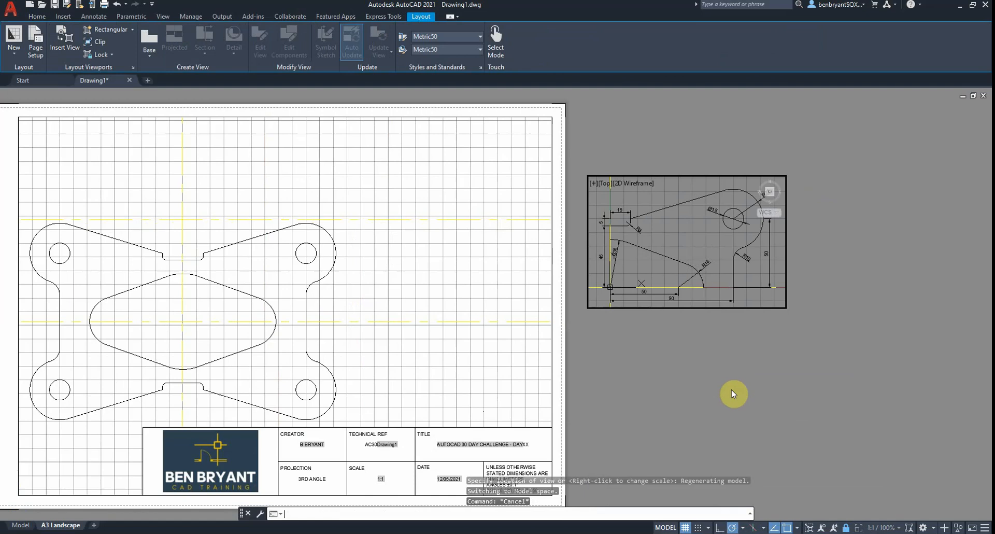
type("m")
key("Return")
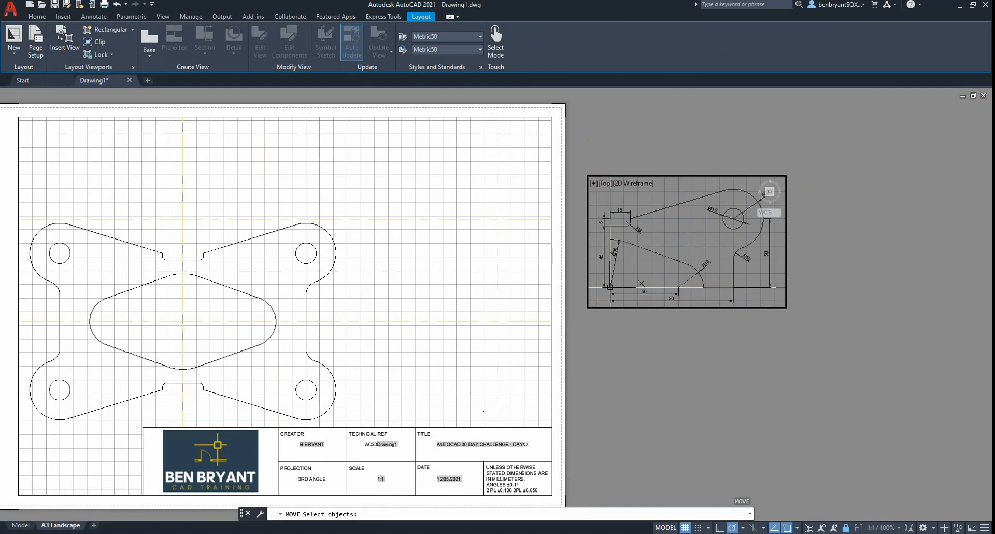
key("Escape")
key("Escape")
In paper space, move the quarter-view viewport by its upper-right corner onto the upper-right corner of the sheet's drawing frame
double_click(628, 337)
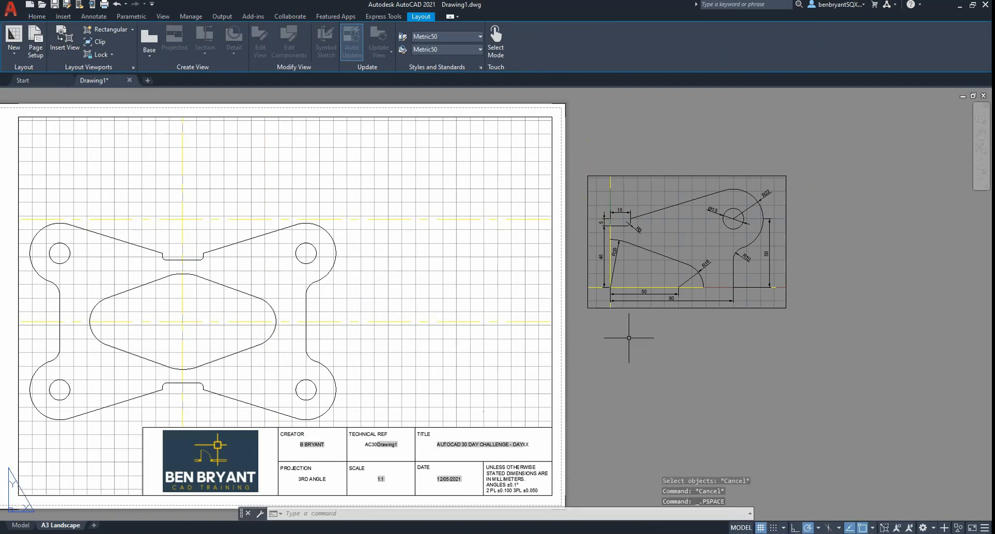
type("m")
key("Return")
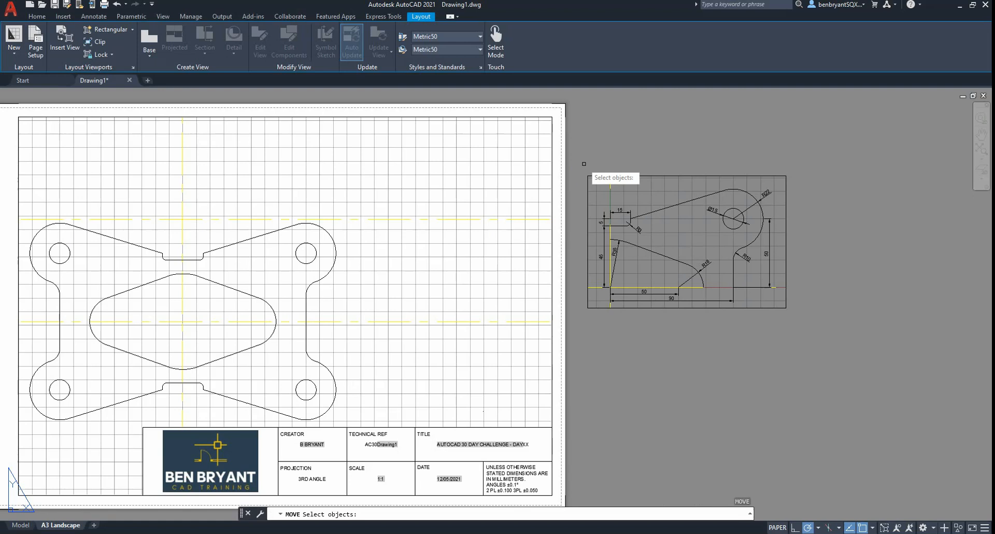
left_click(583, 156)
left_click(870, 381)
key("Return")
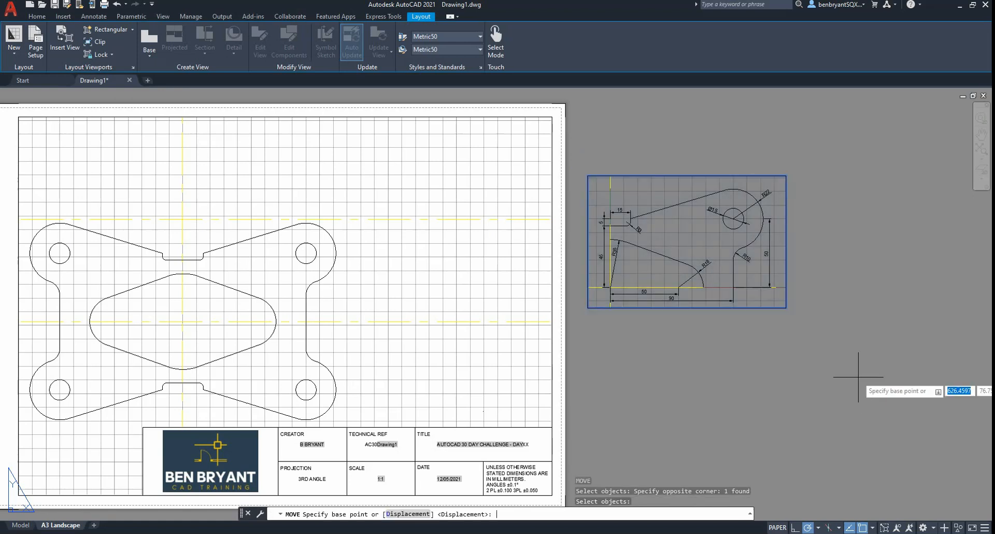
left_click(786, 176)
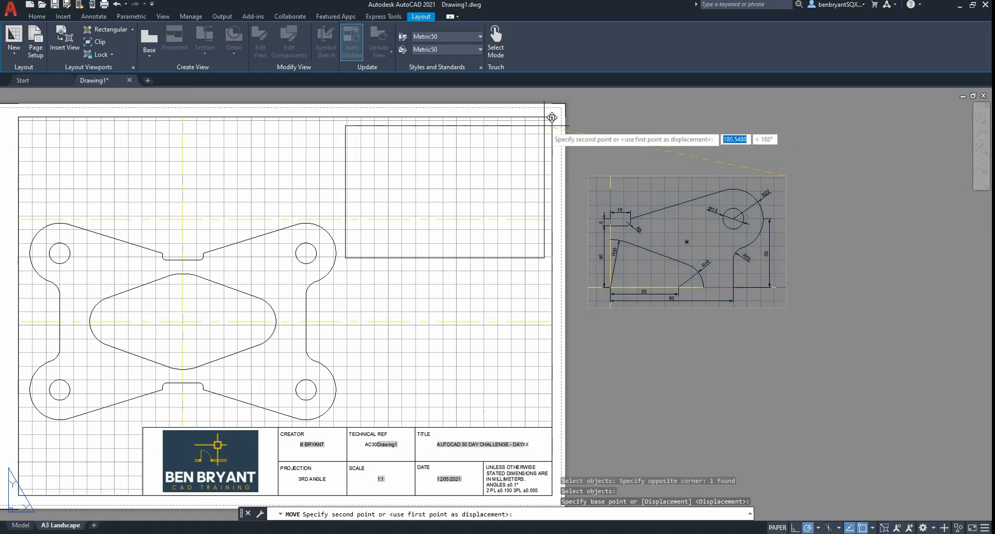
left_click(551, 117)
key("Escape")
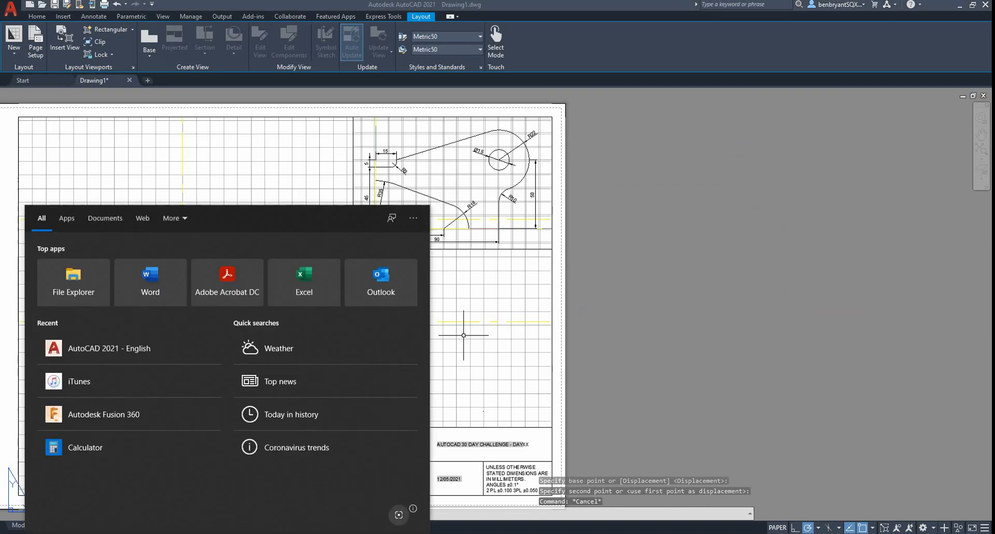
left_click(463, 336)
middle_click_drag(316, 298, 438, 280)
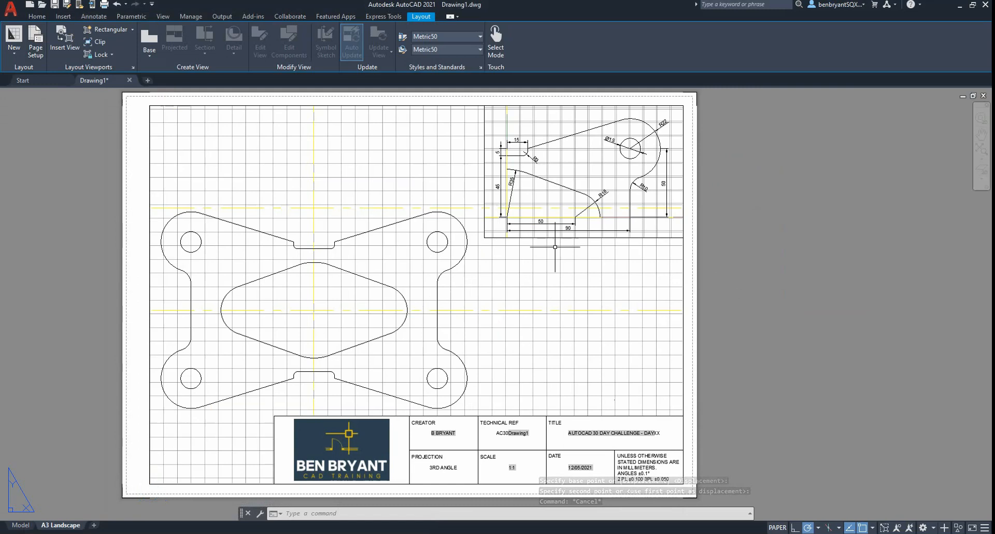
left_click(539, 439)
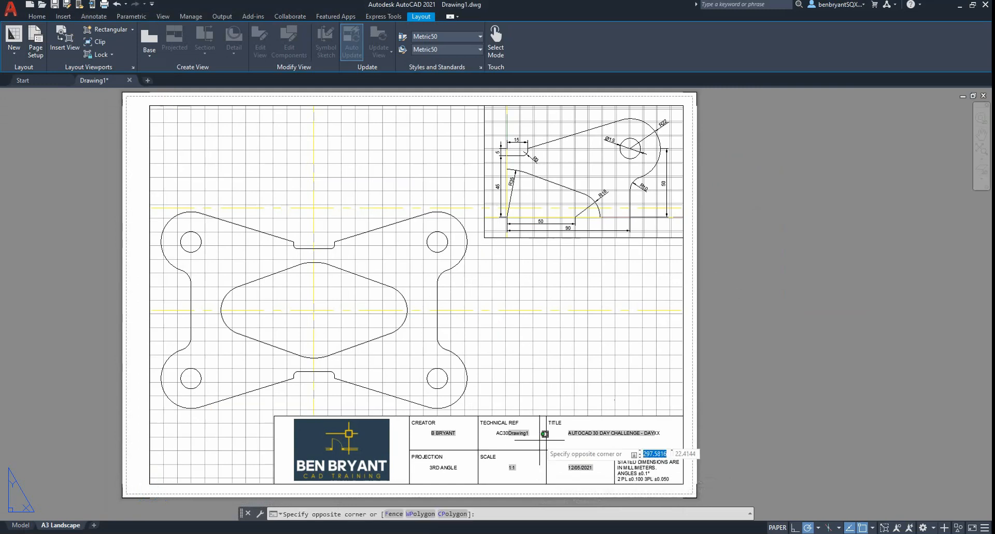
key("Escape")
Add single-line text reading "SCALE 1;1" beside the sheet, with height 2.5 and rotation 0
left_click(36, 16)
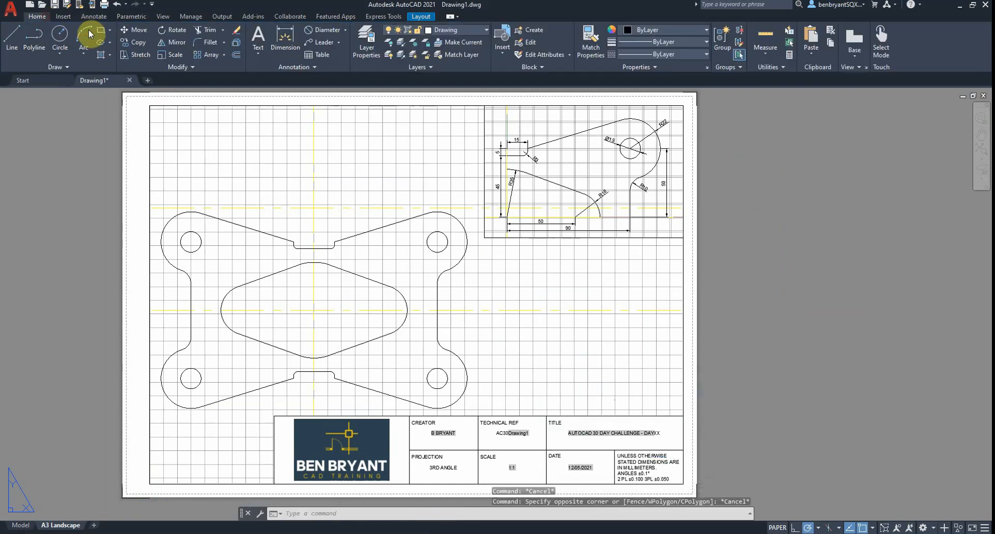
left_click(258, 52)
left_click(274, 100)
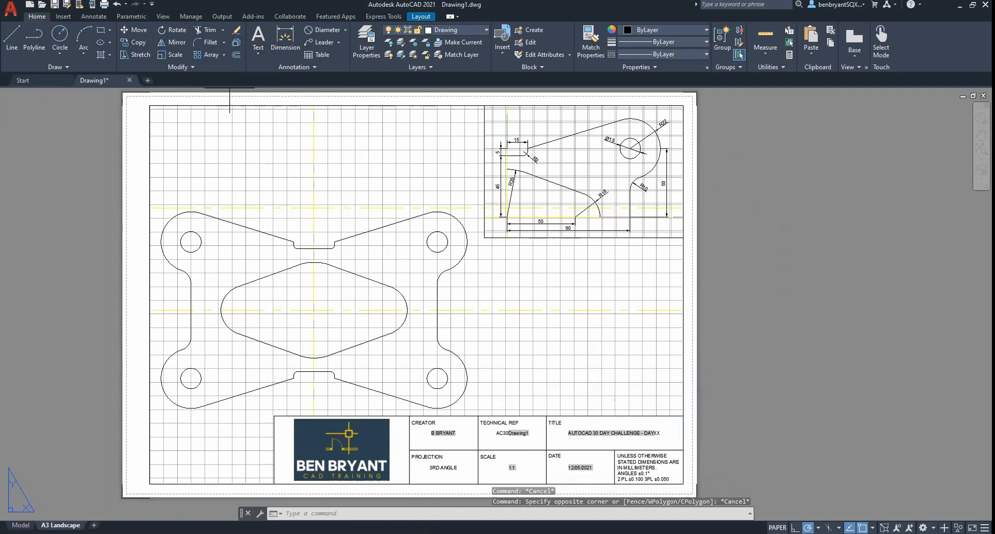
left_click(741, 272)
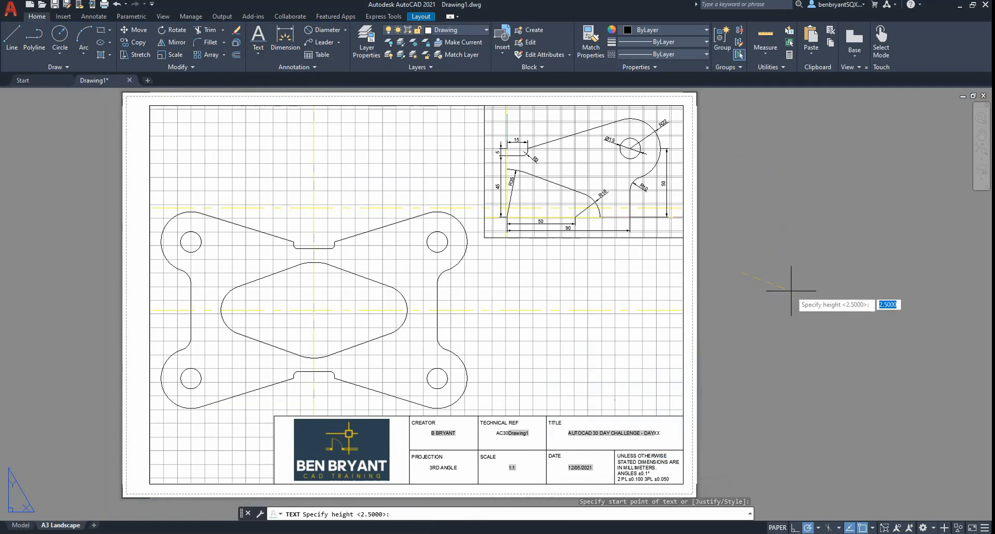
key("Return")
key("Return")
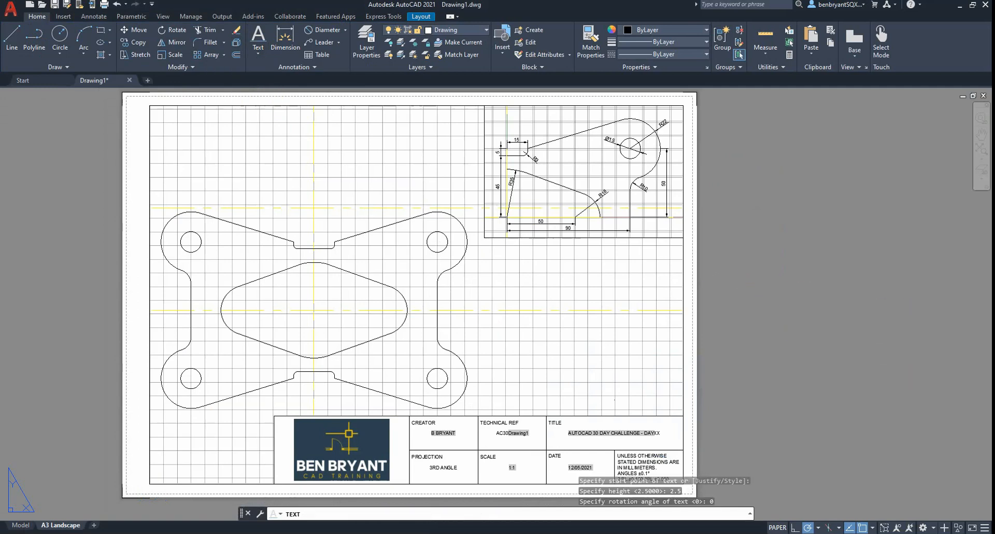
type("SC")
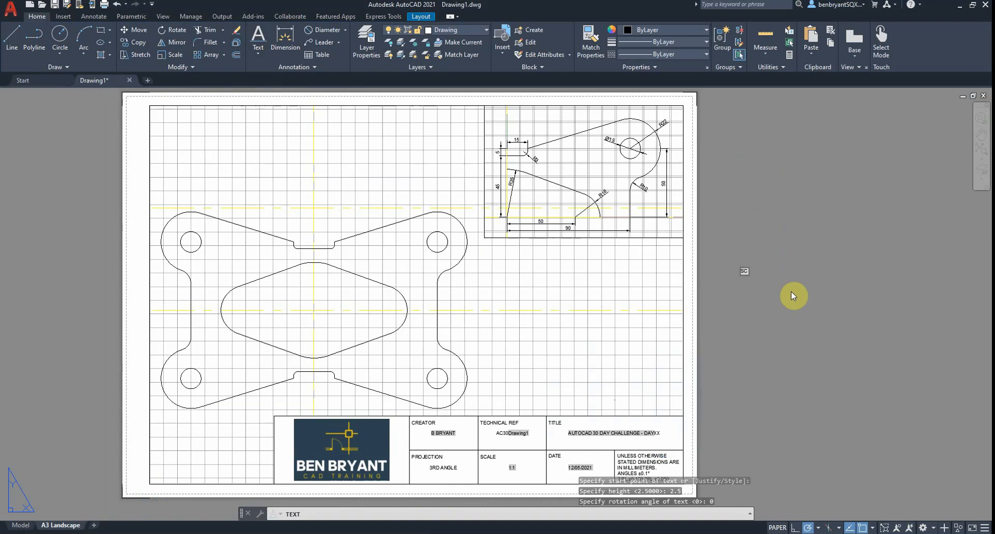
type("ALE 1:1")
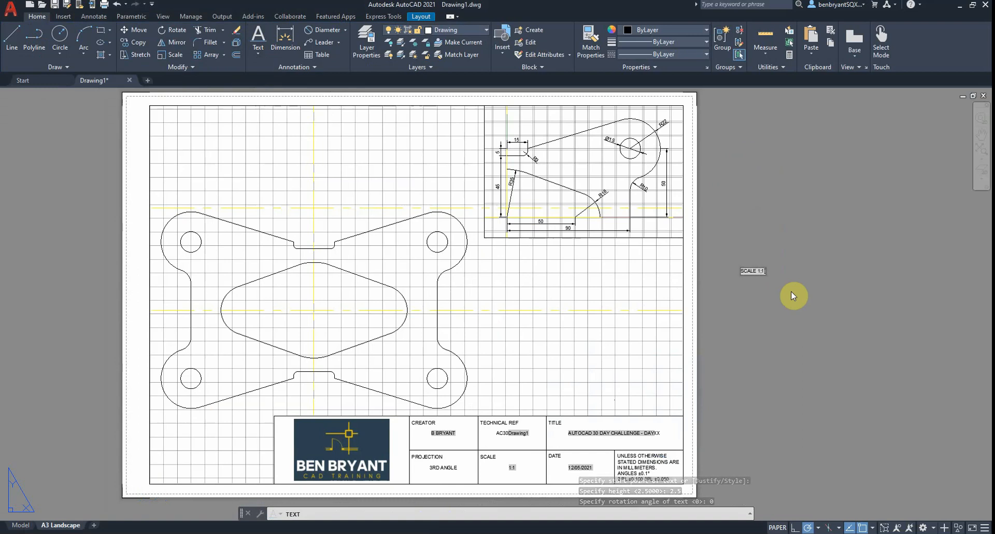
key("Return")
key("Return")
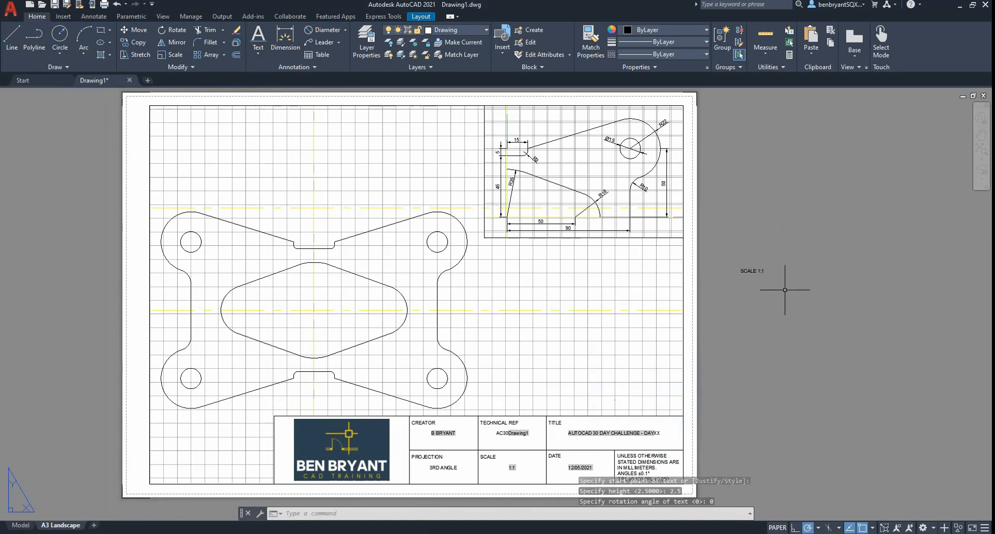
Relocate the scale text by its insertion grip to just below the middle of the quarter-view viewport
left_click(741, 271)
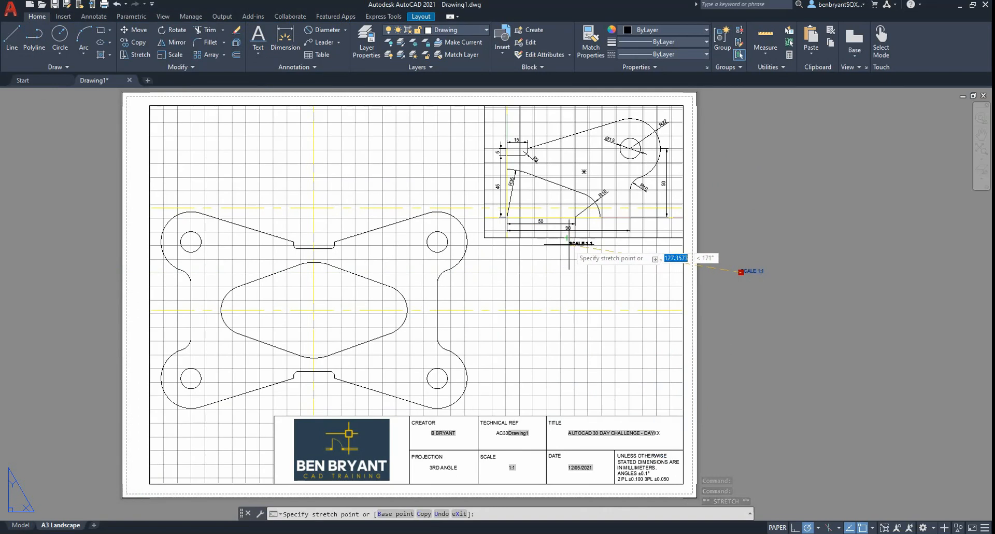
left_click(570, 243)
key("Escape")
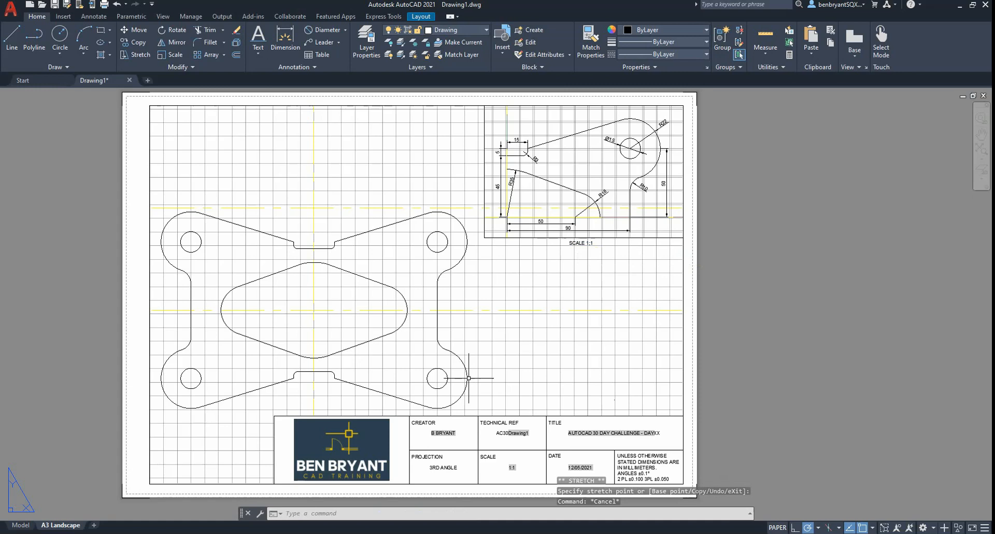
Preview the A3 Landscape plot, examine the quarter view, scale label and full plate, and leave without plotting
left_click(104, 4)
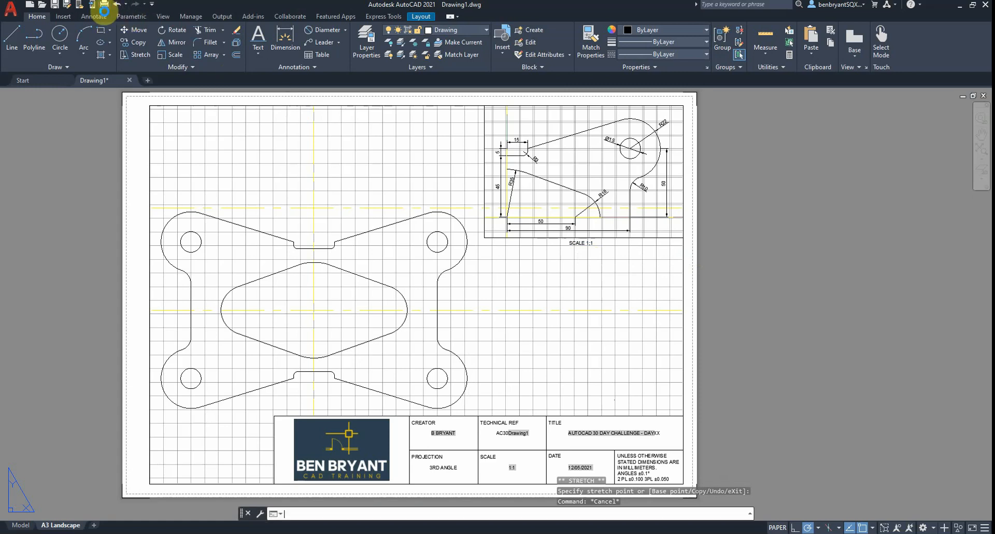
left_click(326, 397)
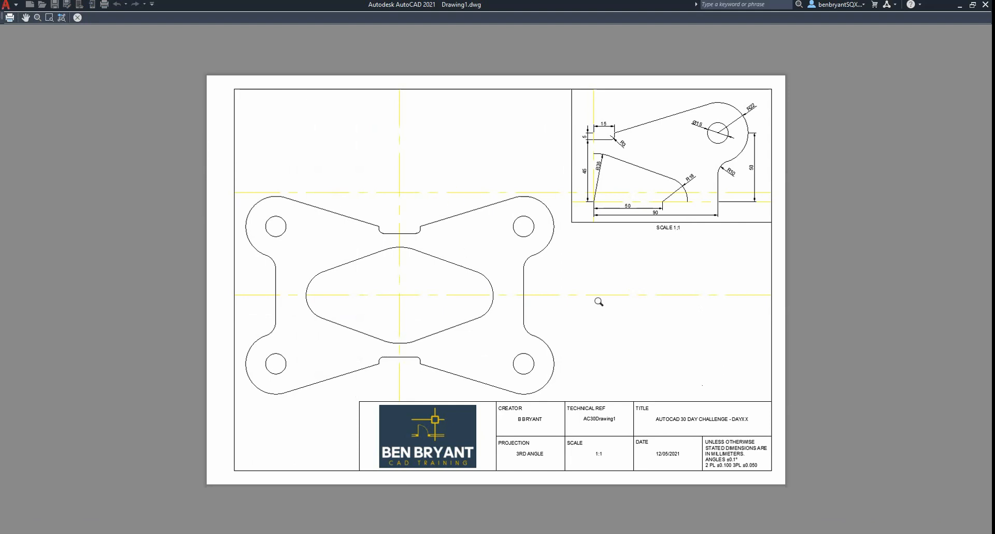
scroll(632, 191, "up", 4)
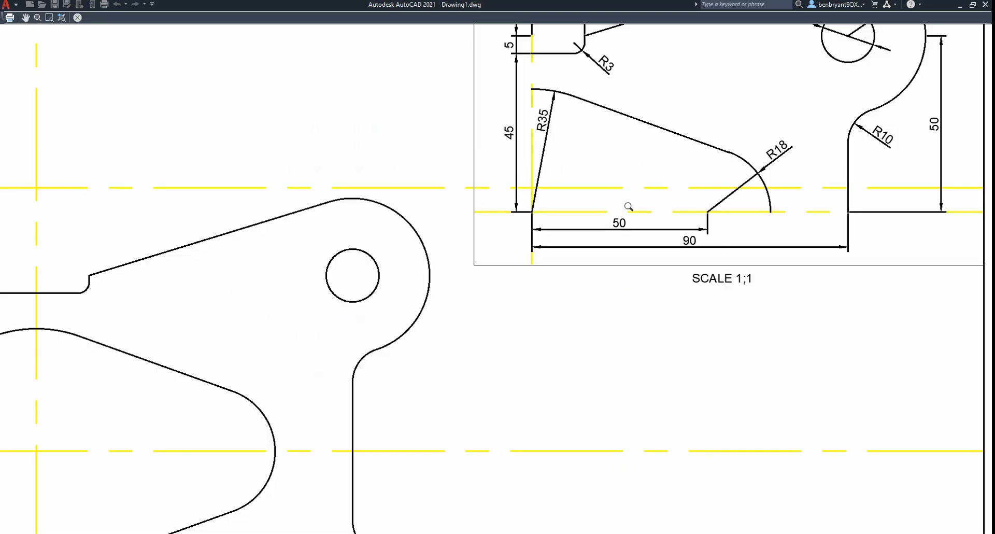
scroll(345, 202, "down", 4)
scroll(243, 195, "up", 2)
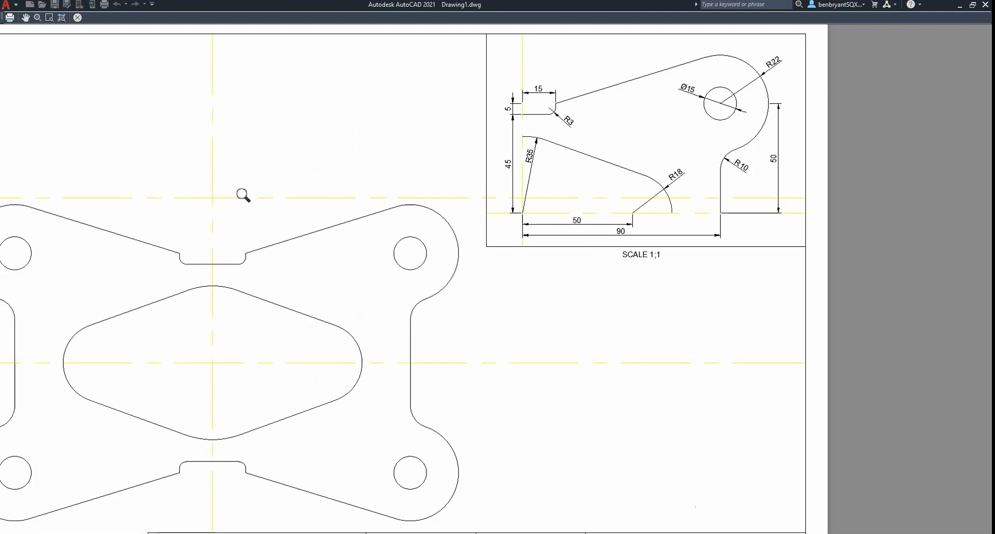
scroll(280, 213, "down", 2)
middle_click_drag(337, 243, 419, 241)
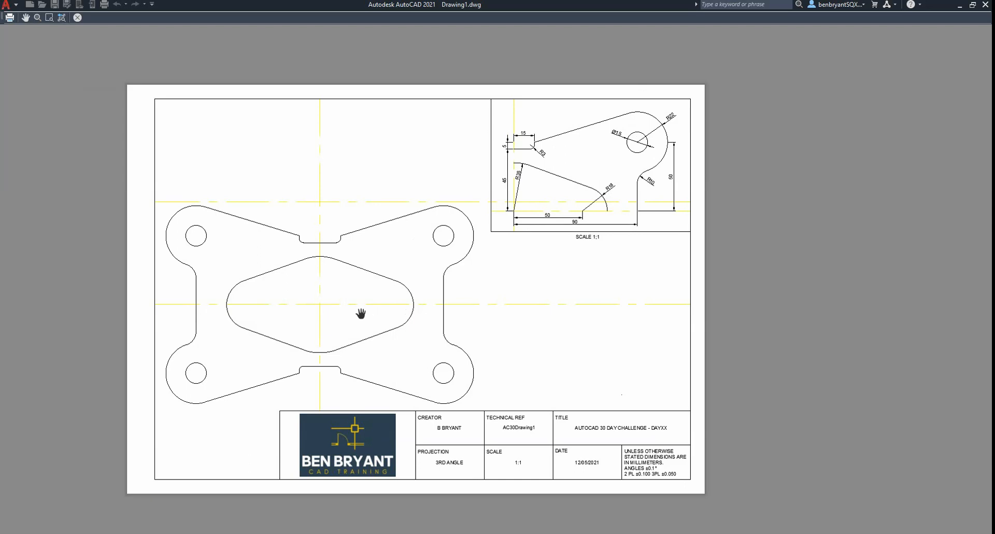
left_click(77, 17)
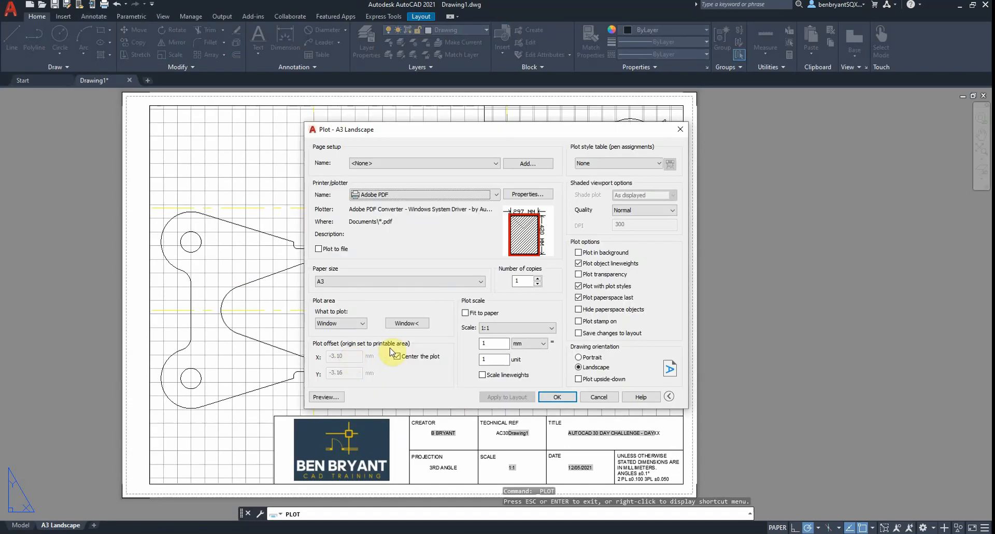
left_click(597, 397)
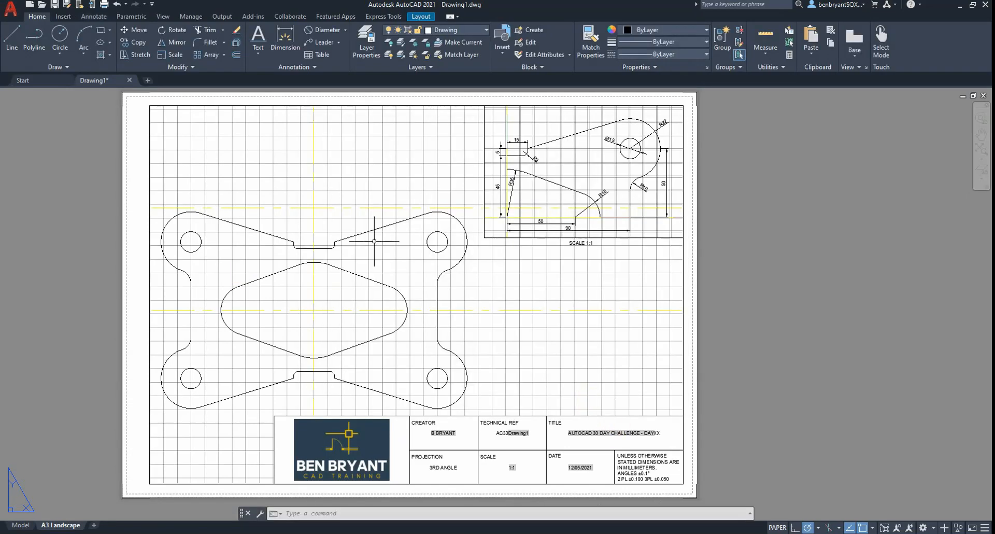
Show the dimensioned quarter view in the main viewport at 1.5:1, place it above the title block, and return to paper space
double_click(384, 202)
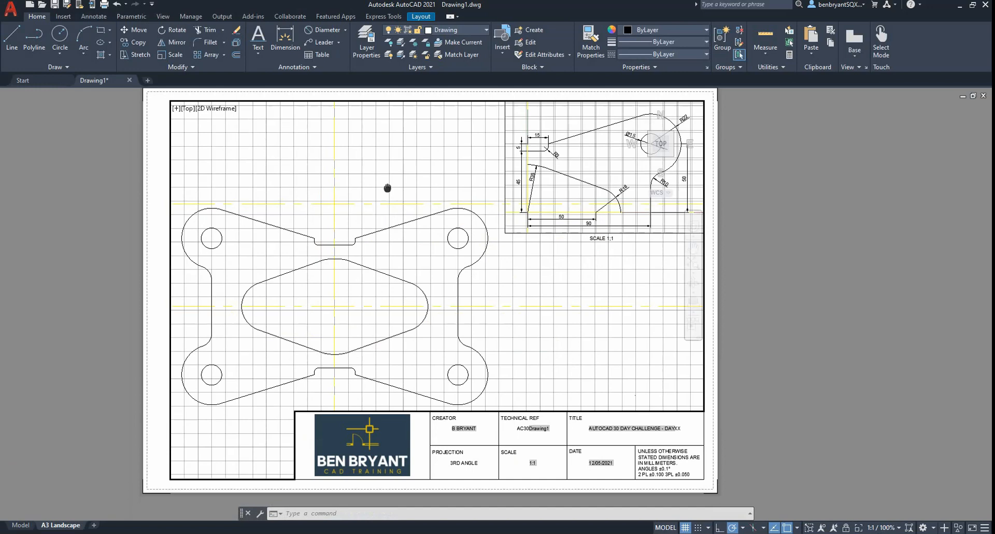
middle_click_drag(388, 189, 392, 450)
scroll(386, 291, "up", 2)
middle_click_drag(386, 285, 358, 387)
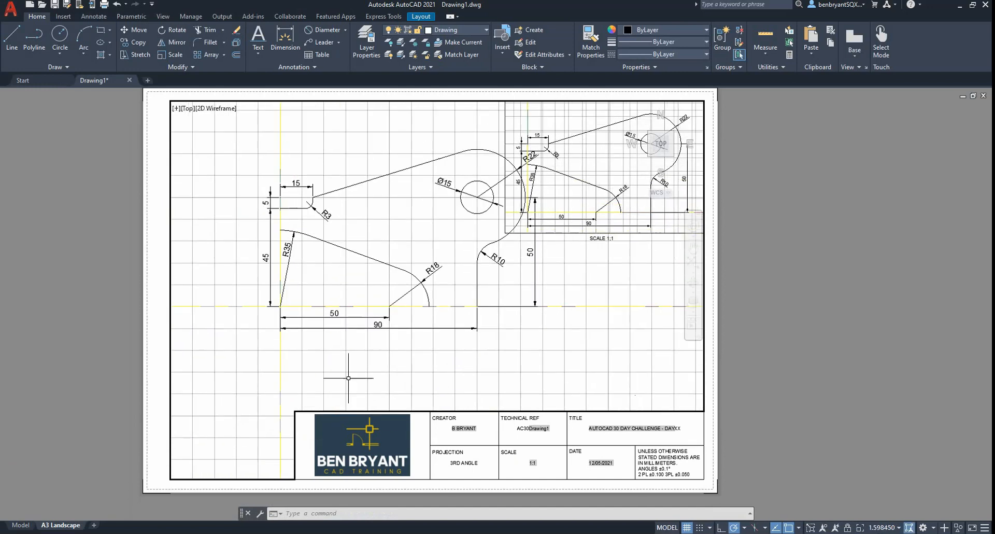
left_click(882, 527)
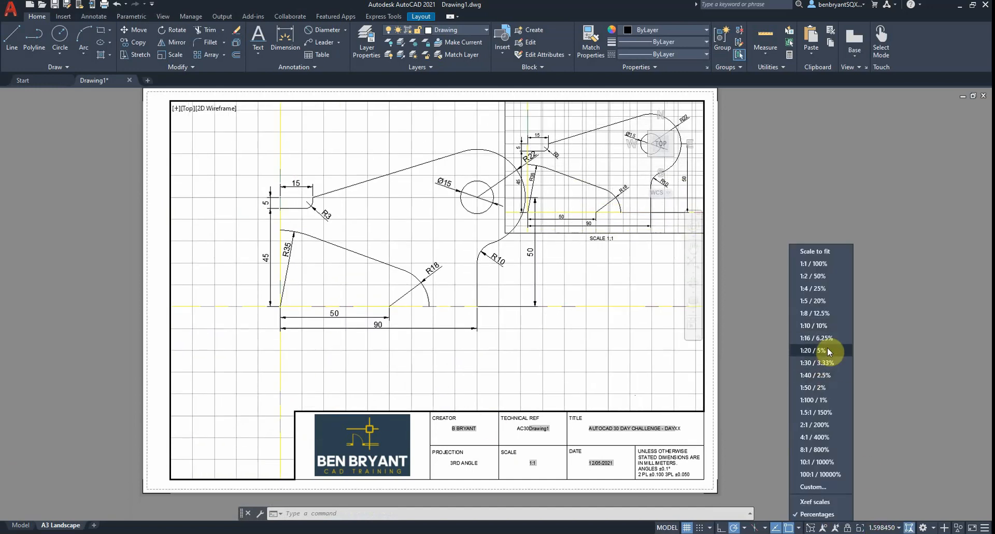
left_click(824, 413)
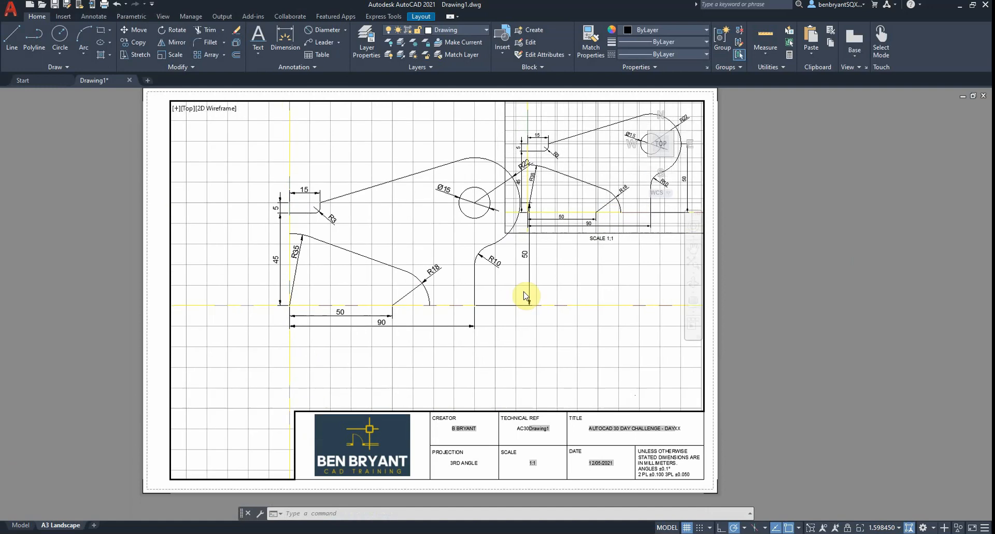
middle_click_drag(525, 297, 467, 359)
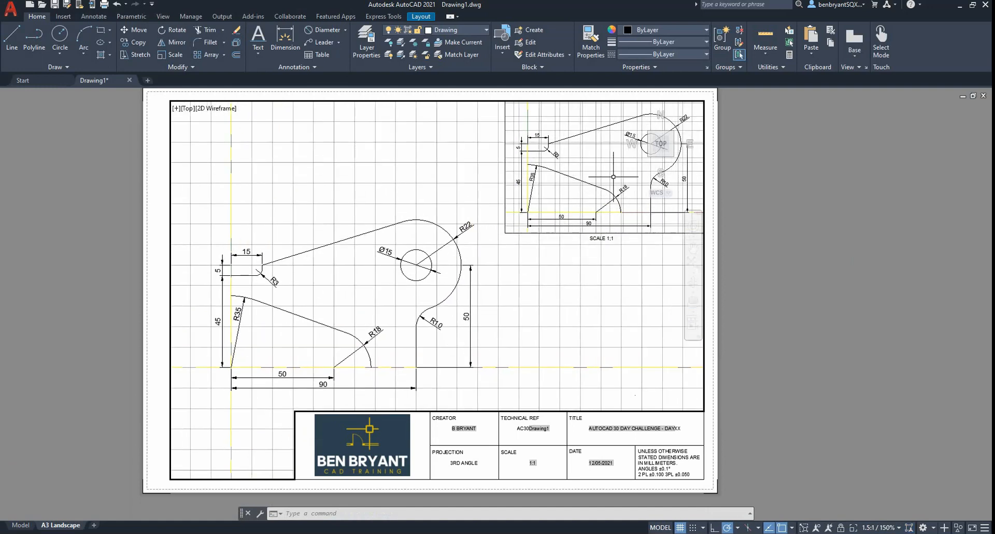
double_click(713, 367)
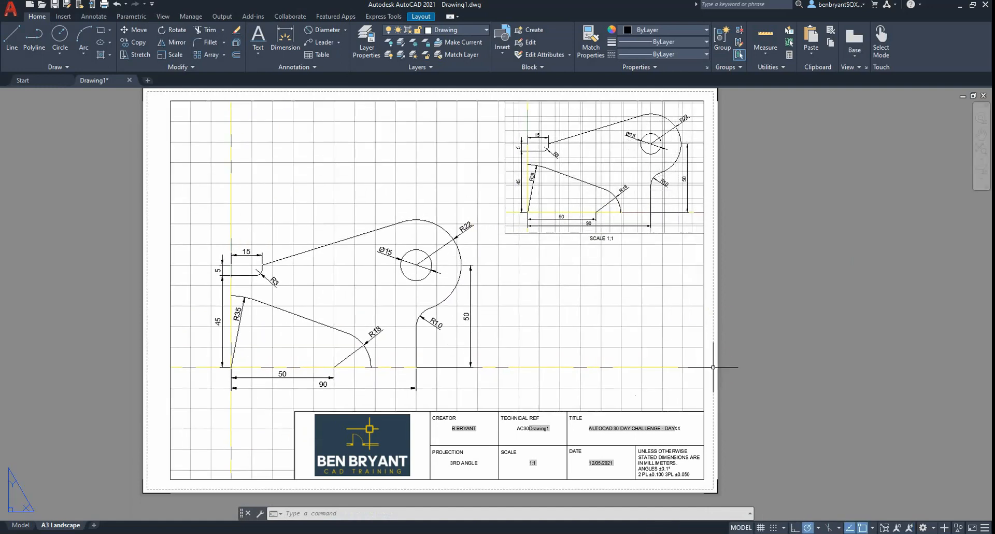
double_click(504, 215)
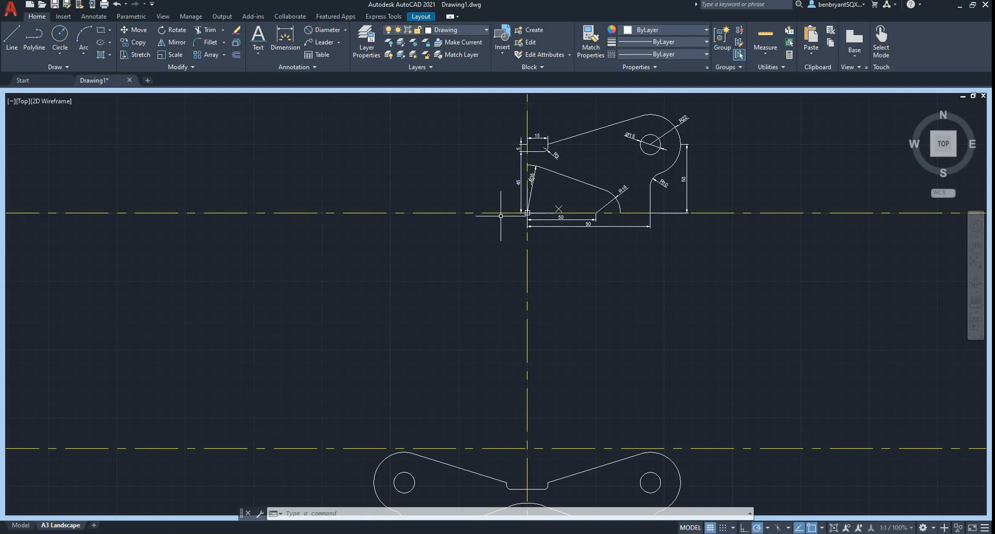
middle_click_drag(649, 351, 595, 344)
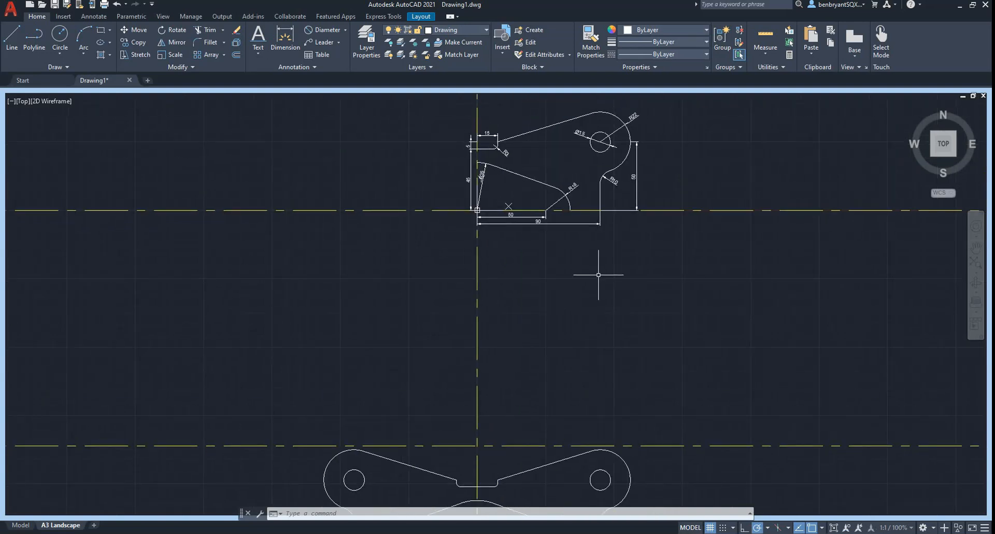
middle_click_drag(596, 386, 599, 150)
middle_click_drag(559, 297, 544, 282)
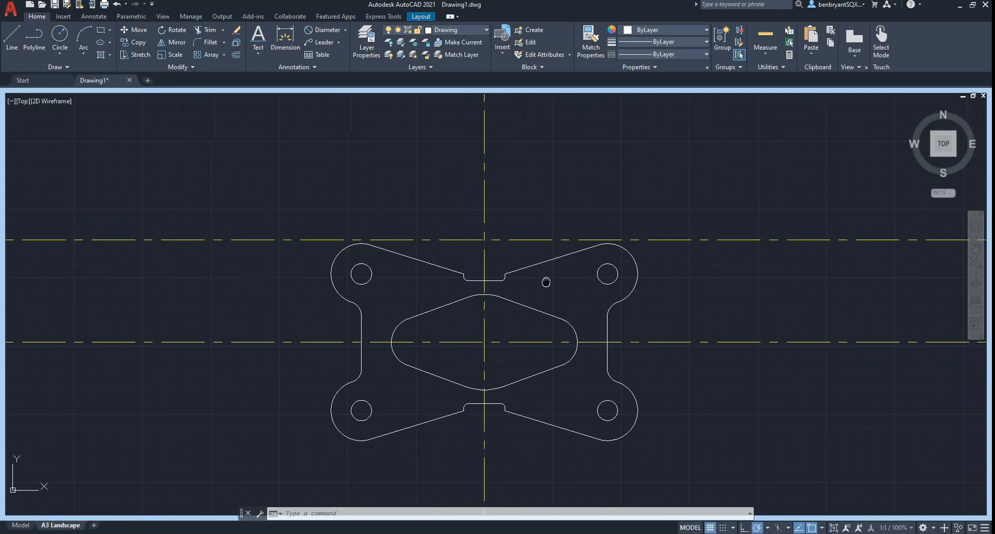
left_click(297, 160)
left_click(687, 424)
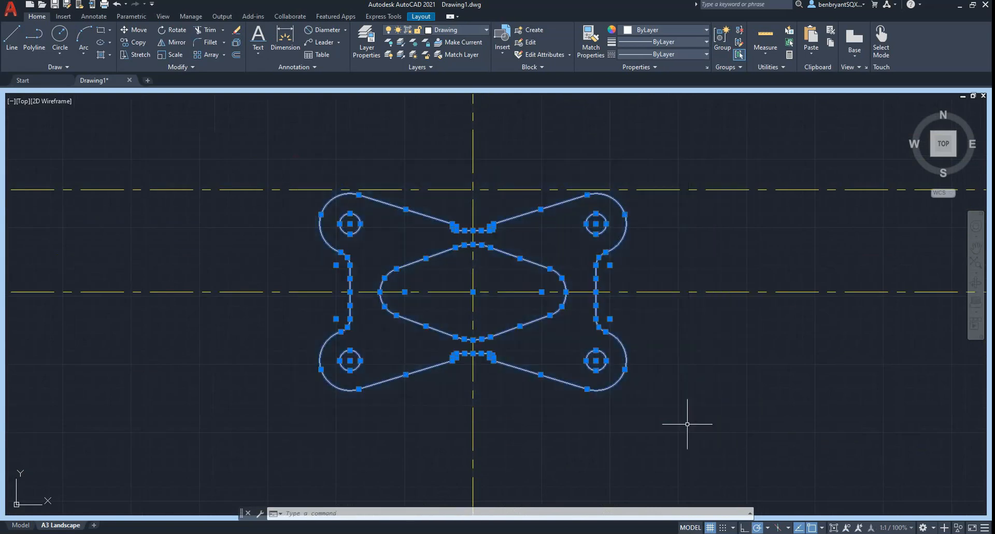
key("Escape")
left_click(60, 525)
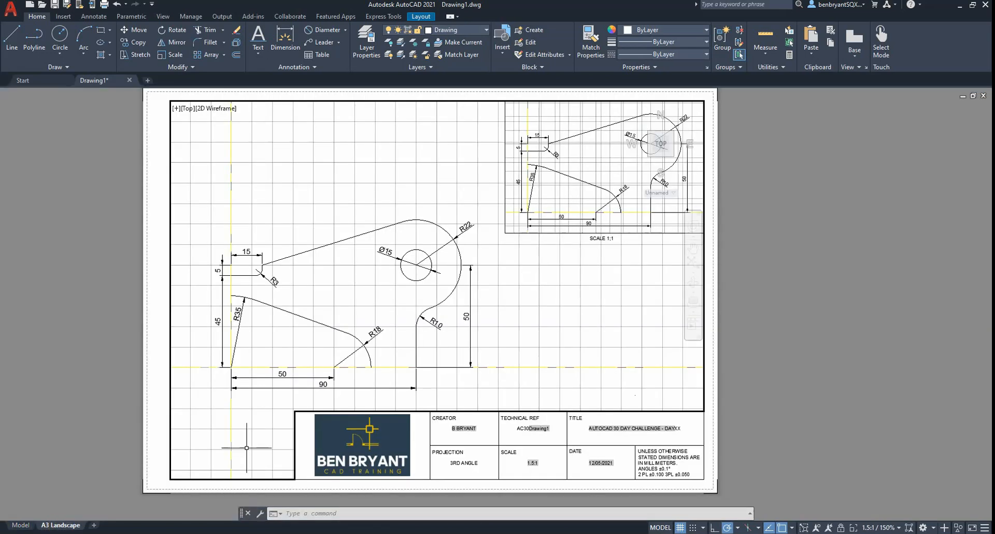
left_click(595, 198)
key("Escape")
mouse_move(595, 198)
middle_mouse_down()
mouse_move(592, 186)
mouse_move(591, 196)
middle_mouse_up()
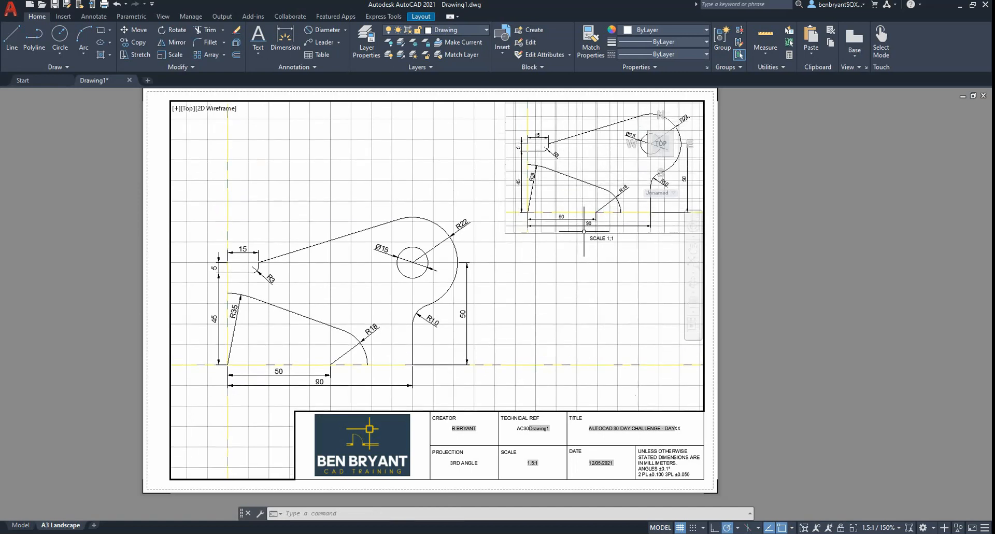
double_click(711, 248)
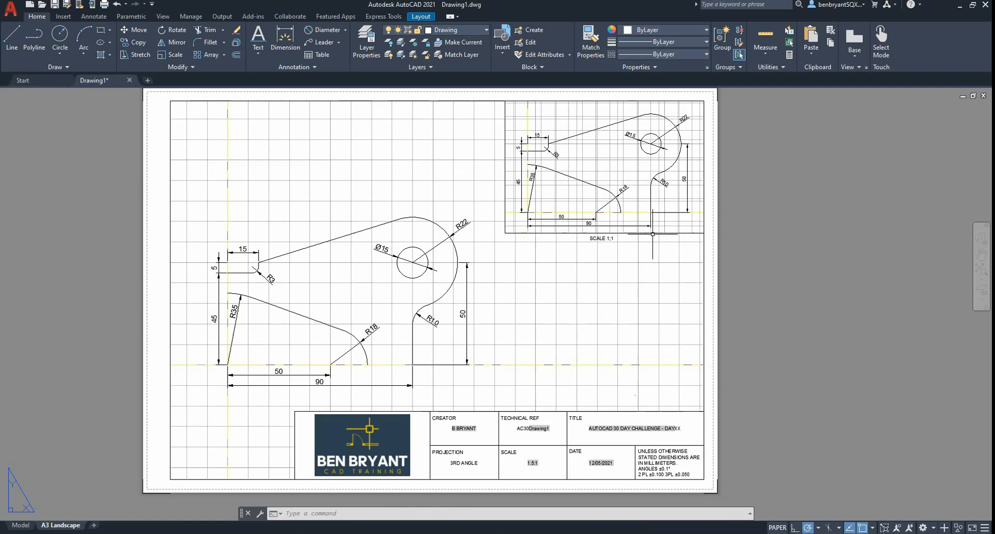
Delete the small quarter-view viewport from the sheet's upper-right corner, keeping the scale label
left_click(650, 233)
middle_click_drag(633, 206, 634, 216)
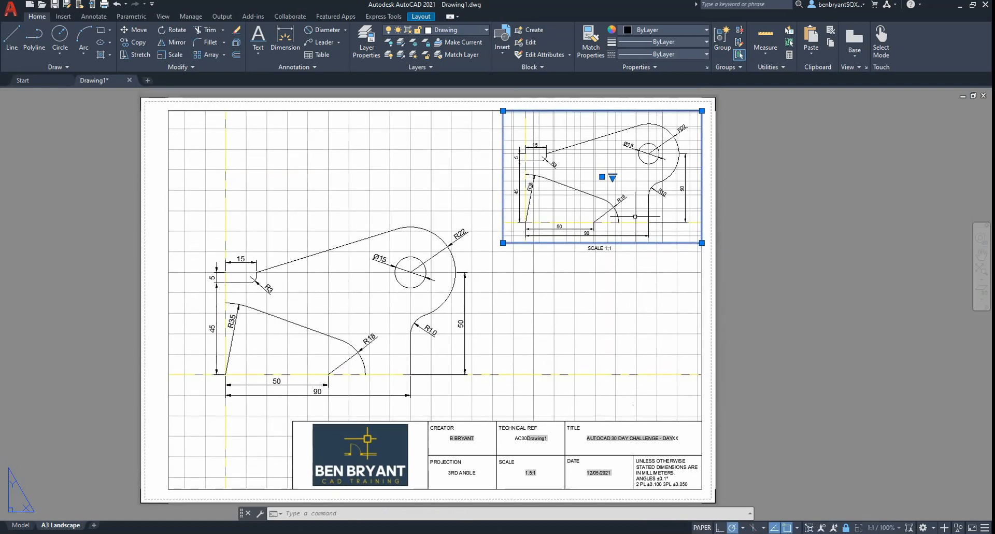
left_click(613, 177)
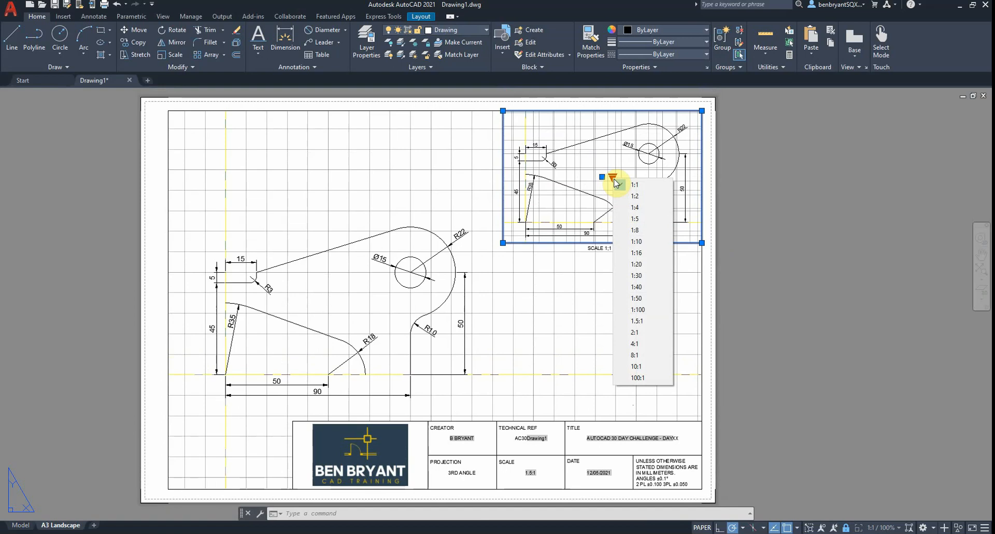
key("Escape")
left_click(602, 176)
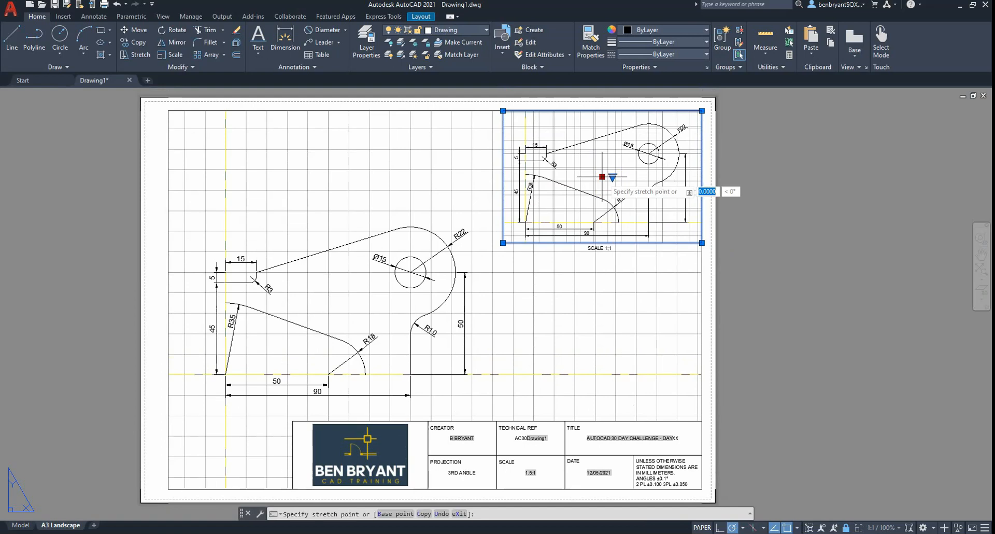
key("Escape")
scroll(654, 218, "down", 1)
scroll(655, 216, "up", 1)
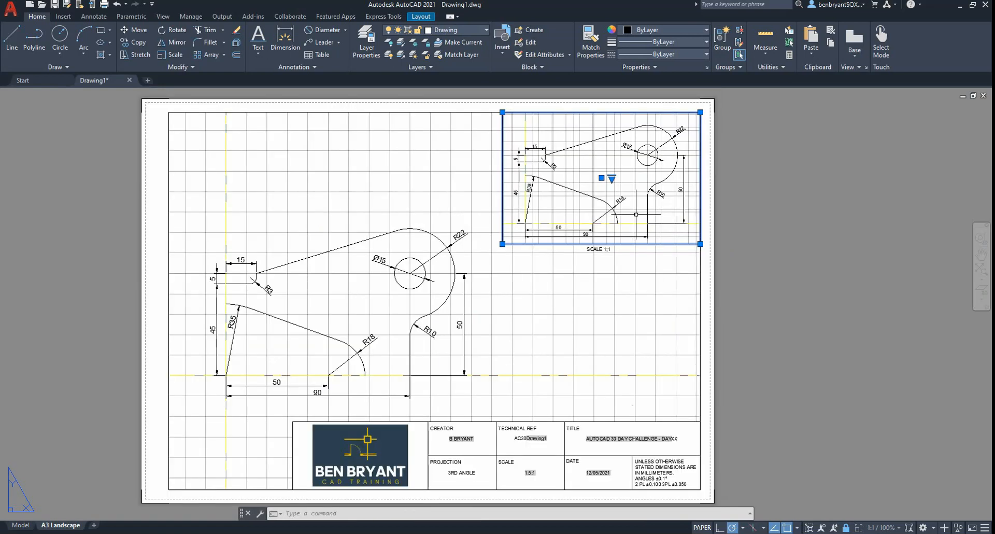
key("Delete")
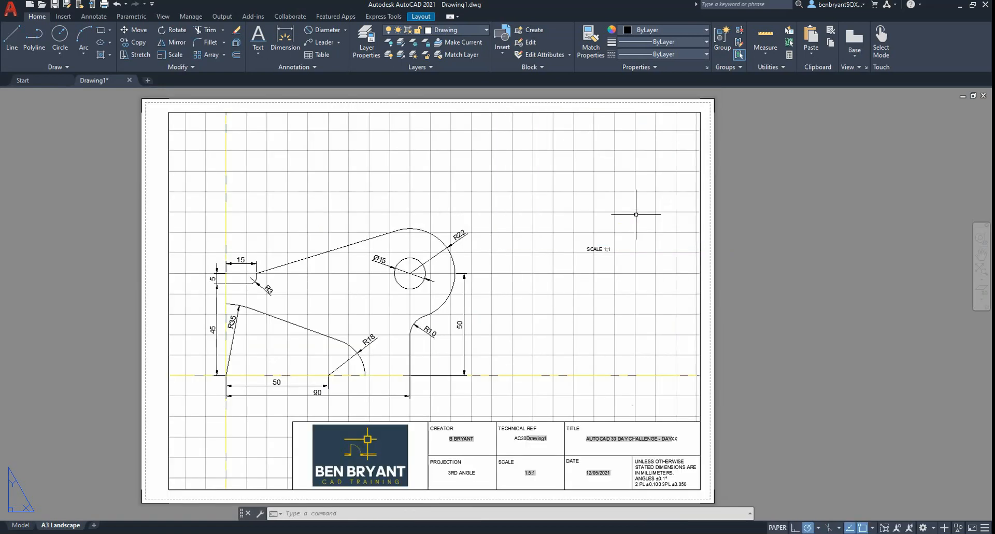
Create a rectangular viewport from the drawing frame's upper-right corner, with its opposite corner above and left of the scale label
left_click(420, 16)
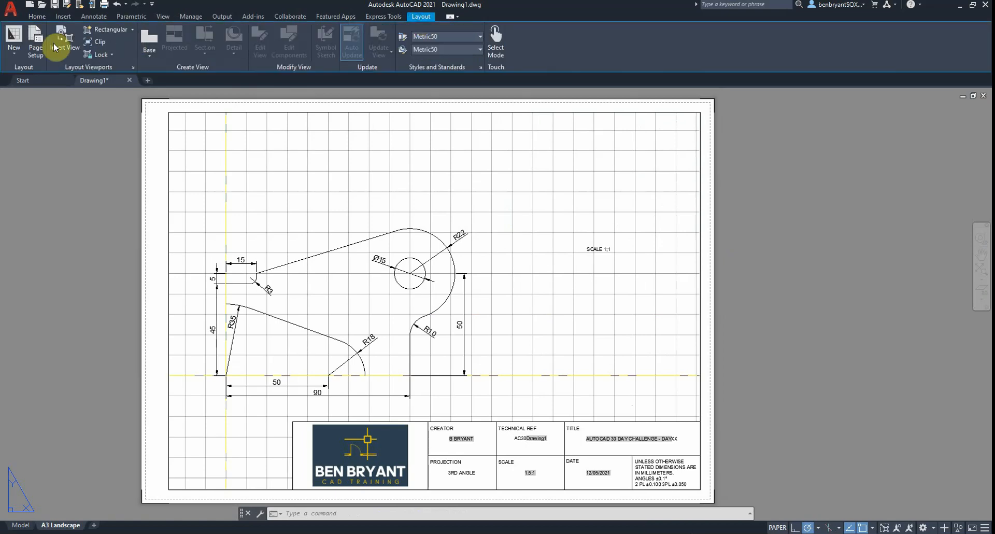
left_click(132, 30)
left_click(104, 42)
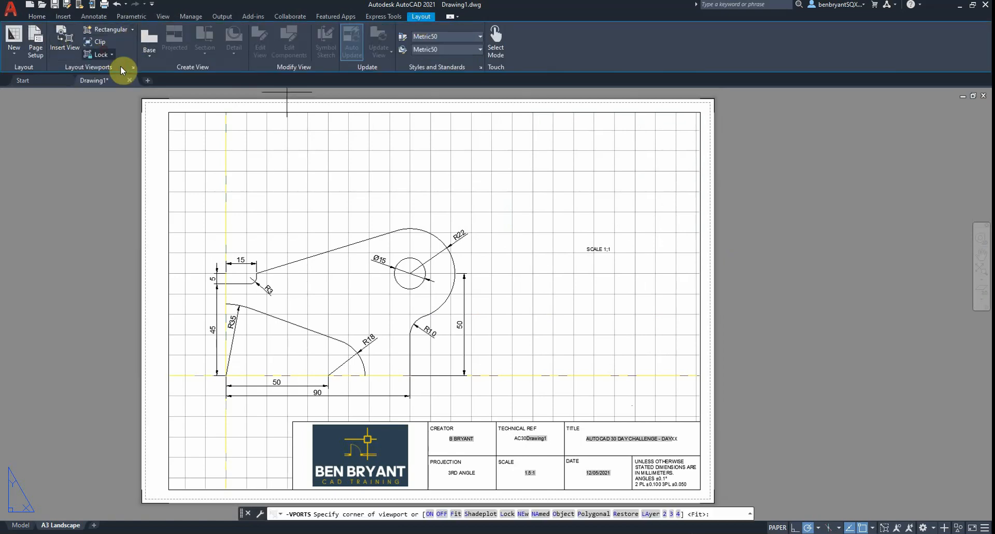
left_click(700, 112)
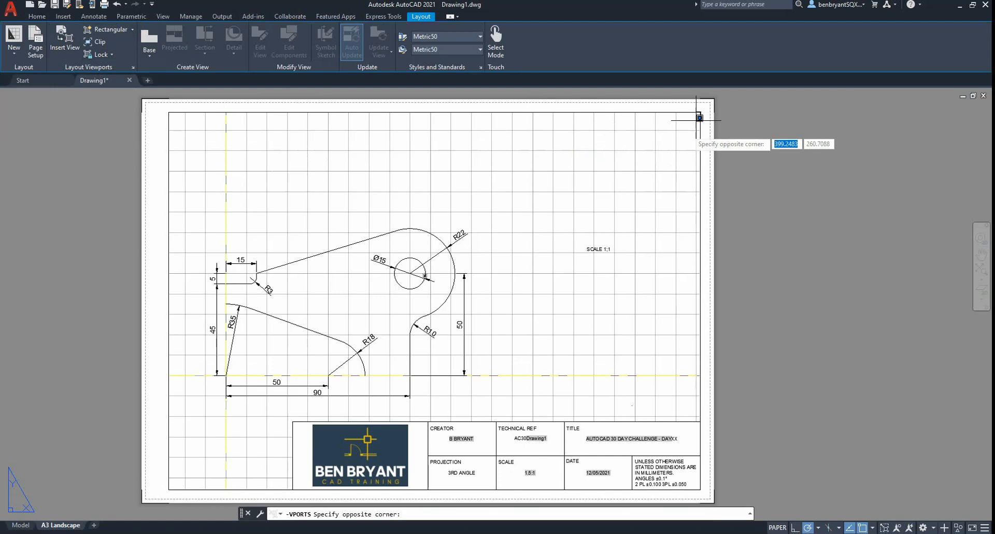
left_click(492, 232)
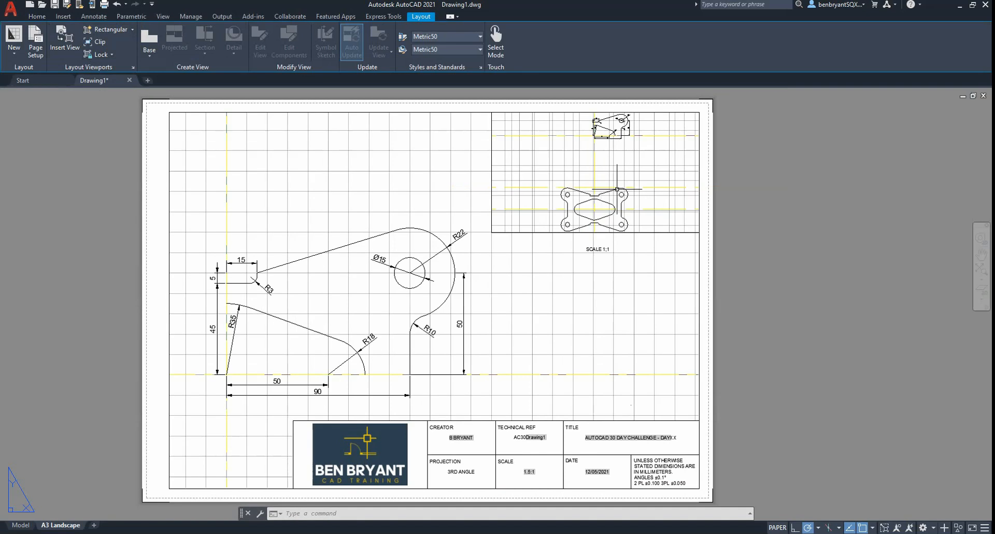
Show the full plate in the new viewport at scale 1:2, position it fully inside the border, and return to paper space
double_click(616, 189)
mouse_move(617, 189)
middle_mouse_down()
mouse_move(612, 145)
mouse_move(615, 184)
mouse_move(616, 173)
middle_mouse_up()
scroll(611, 162, "up", 2)
left_click(887, 527)
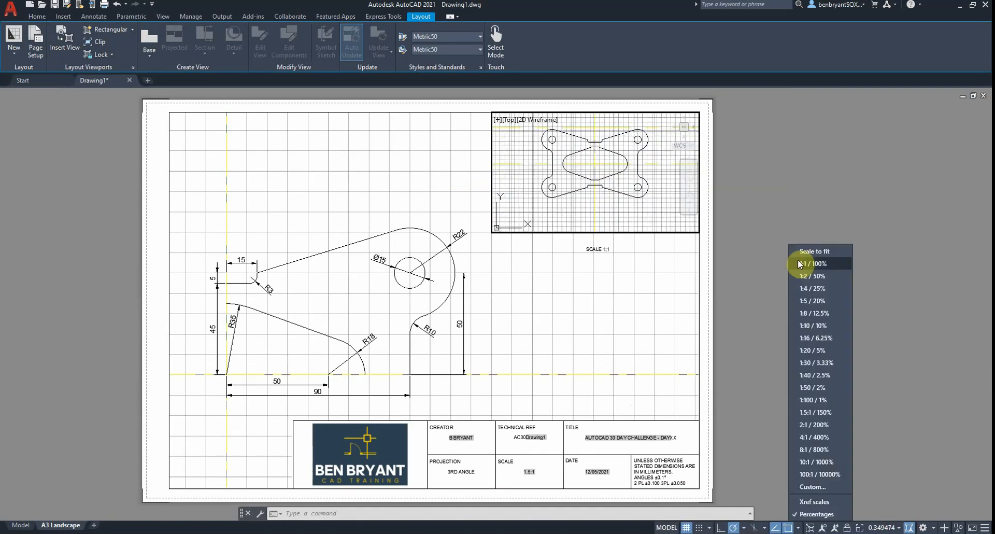
left_click(800, 263)
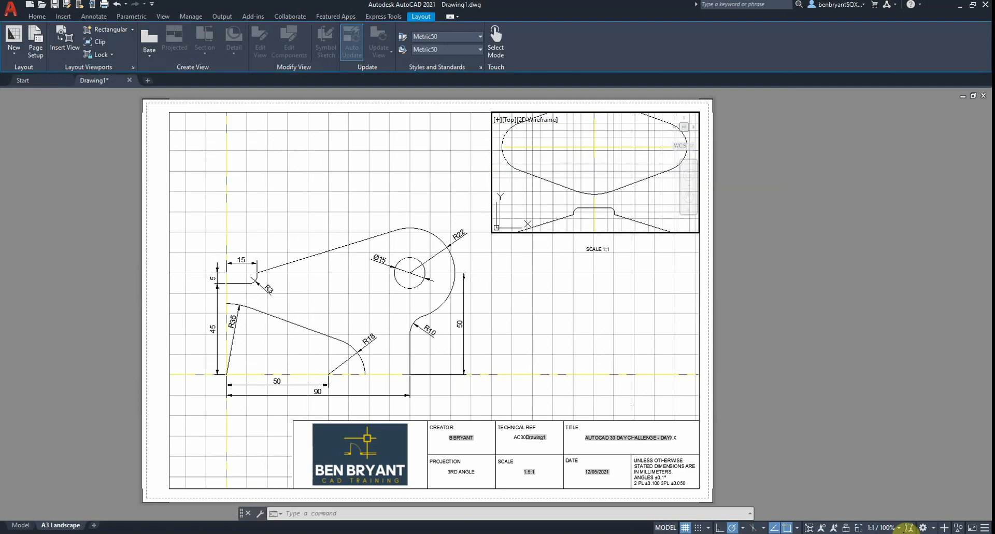
left_click(904, 527)
left_click(807, 275)
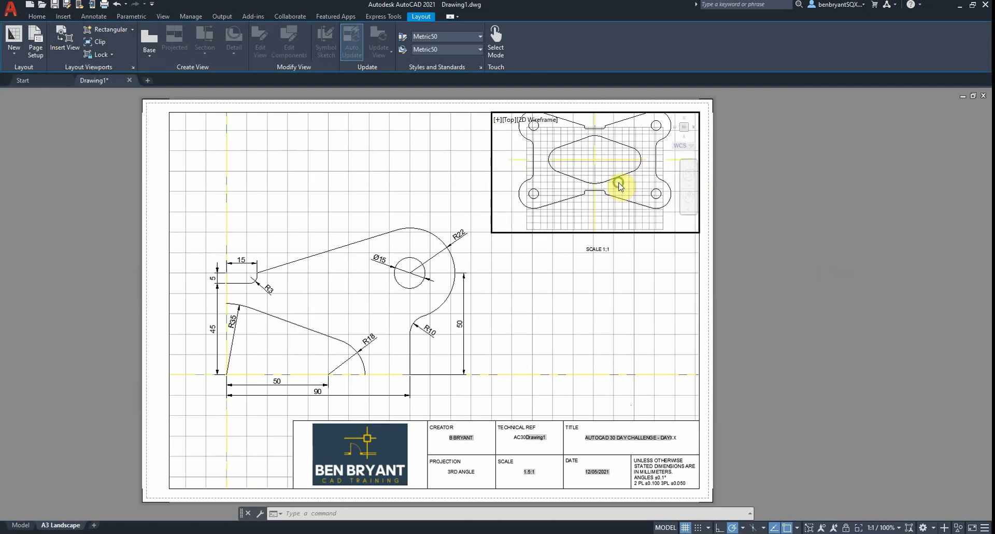
middle_click_drag(620, 187, 618, 194)
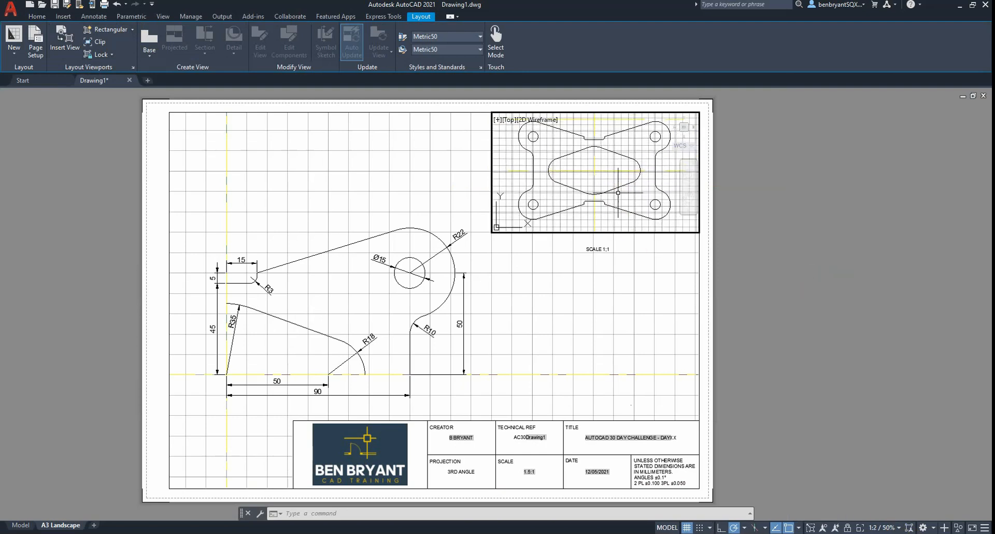
left_click(645, 254)
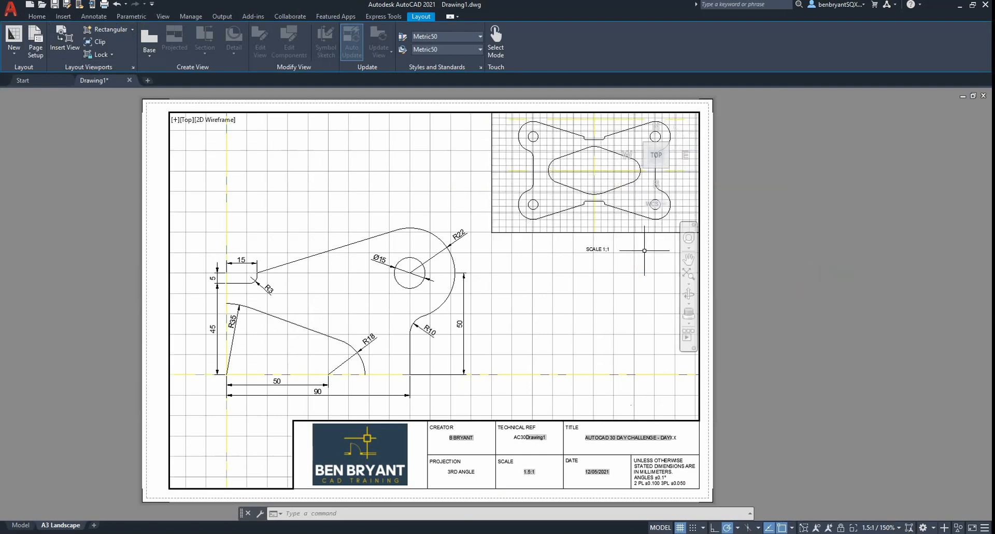
double_click(708, 457)
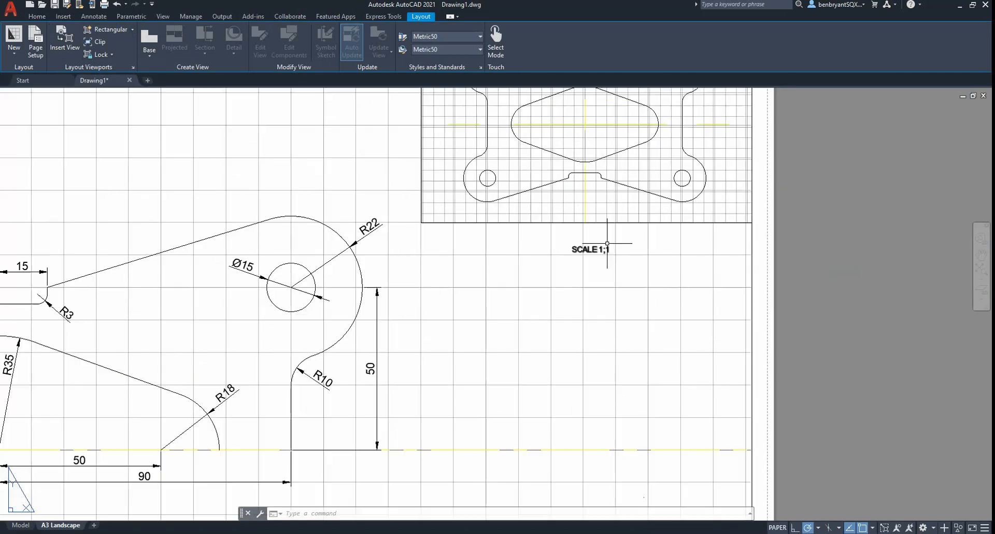
Edit the scale label below the small viewport to read "SCALE 1:2"
scroll(596, 249, "up", 3)
left_click(591, 249)
double_click(600, 250)
left_click(603, 249)
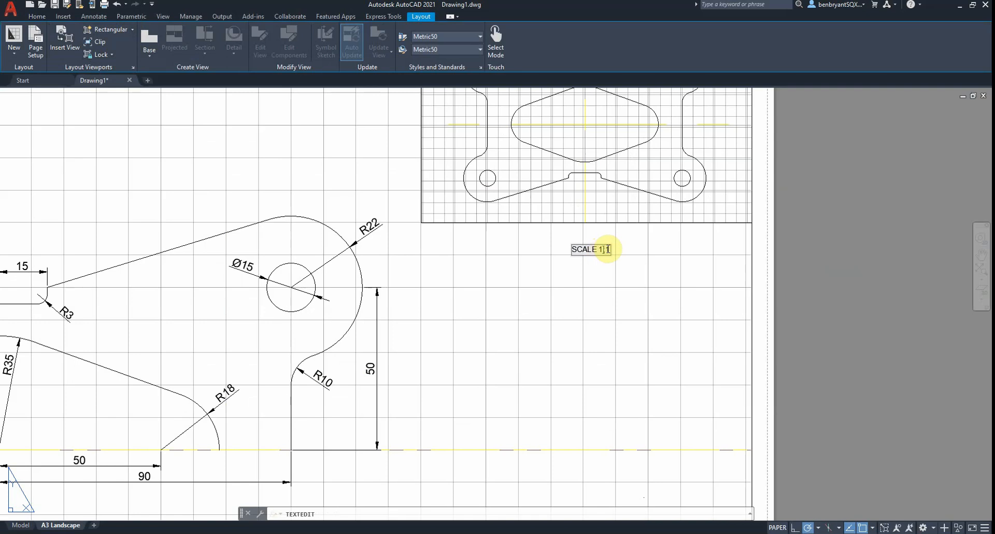
type("2")
double_click(605, 250)
left_click(723, 269)
key("Escape")
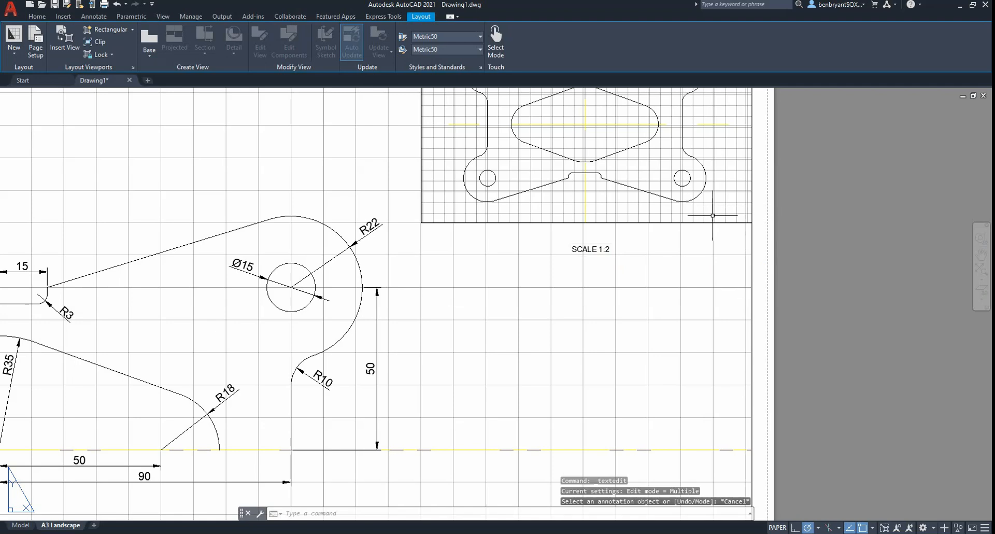
double_click(712, 223)
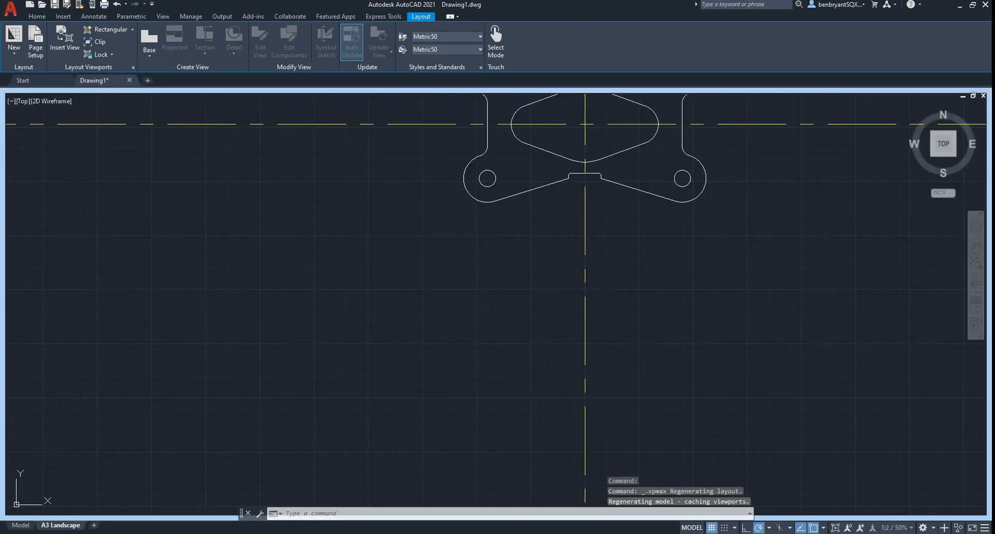
left_click(20, 525)
left_click(58, 525)
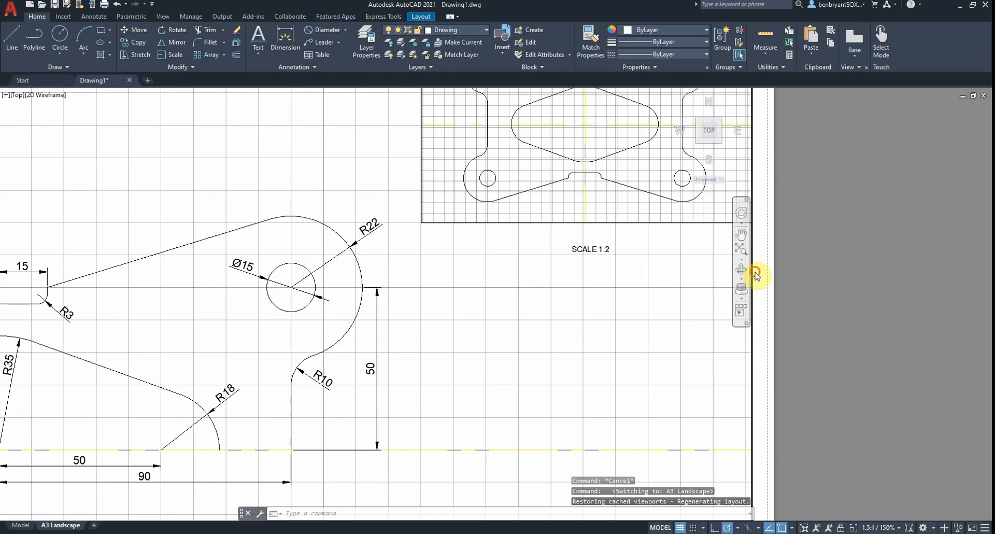
double_click(755, 274)
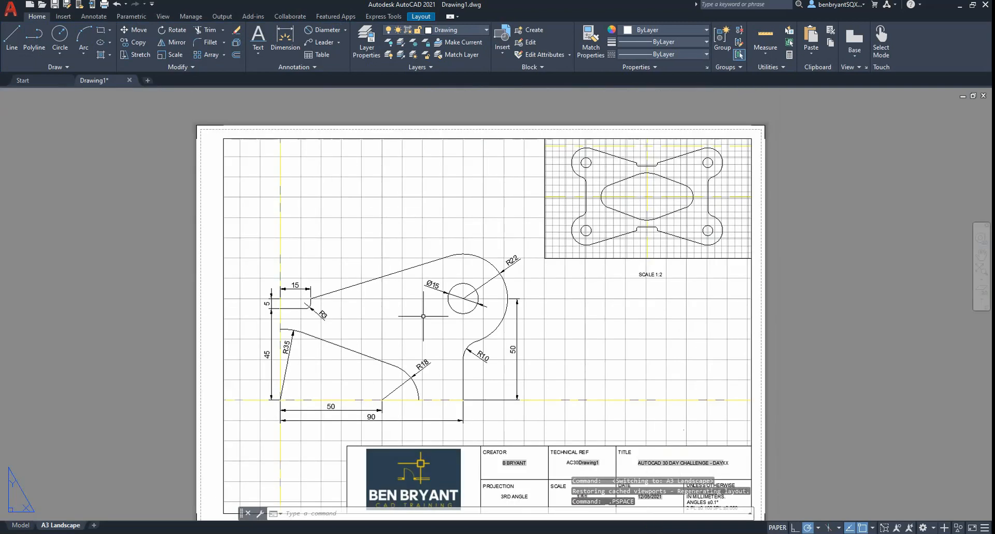
Preview the A3 Landscape plot with the quarter view, the full plate and its scale label
mouse_move(559, 493)
middle_mouse_down()
mouse_move(527, 433)
mouse_move(578, 475)
middle_mouse_up()
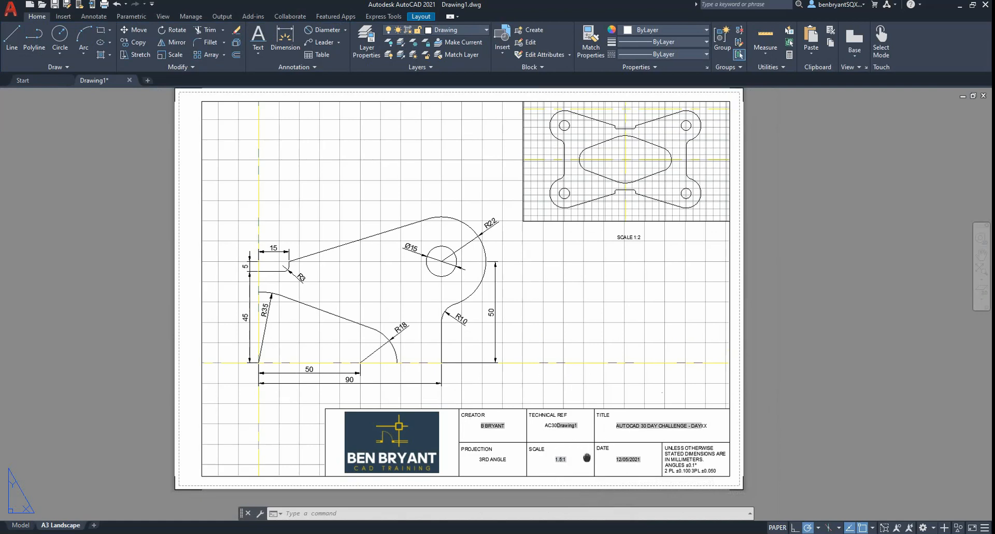
middle_click_drag(588, 444, 590, 462)
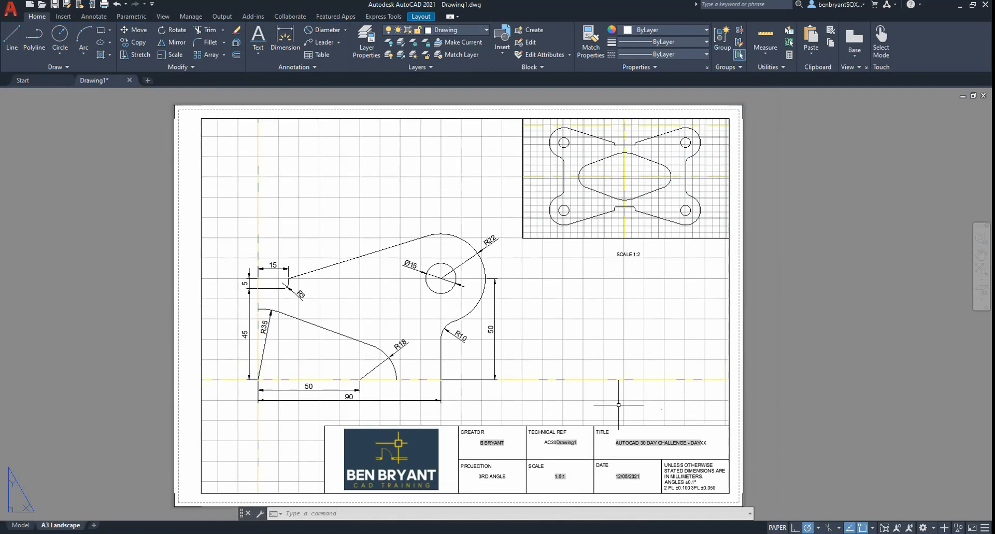
left_click(102, 7)
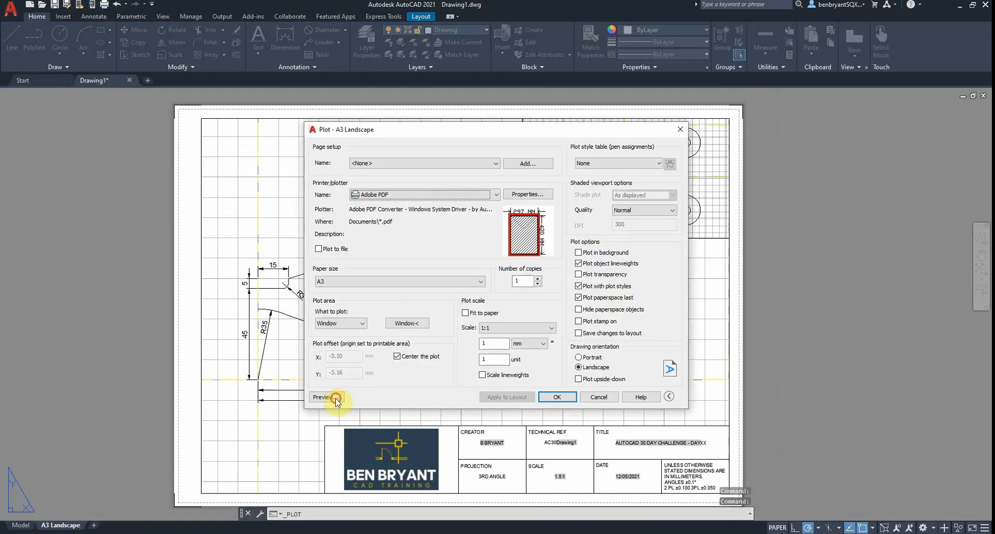
left_click(323, 397)
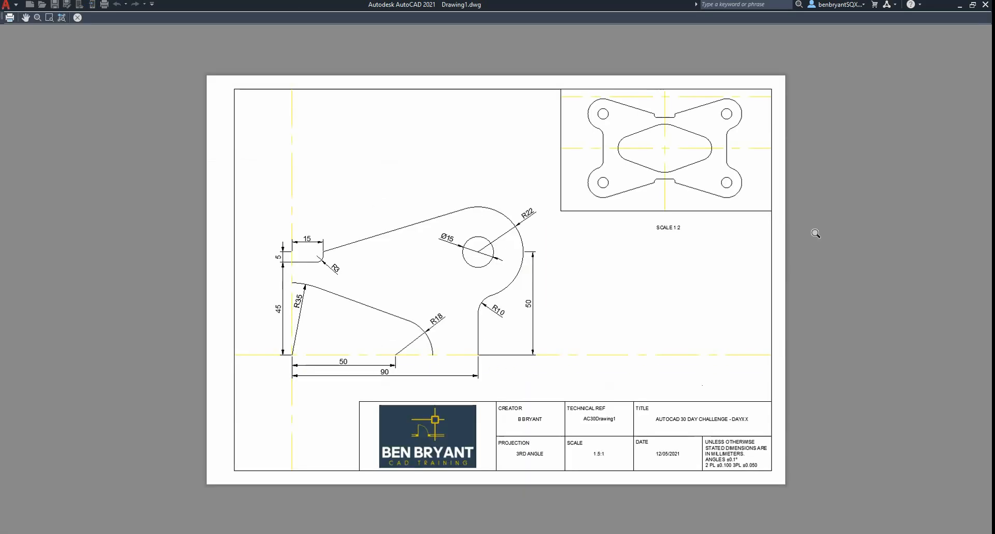